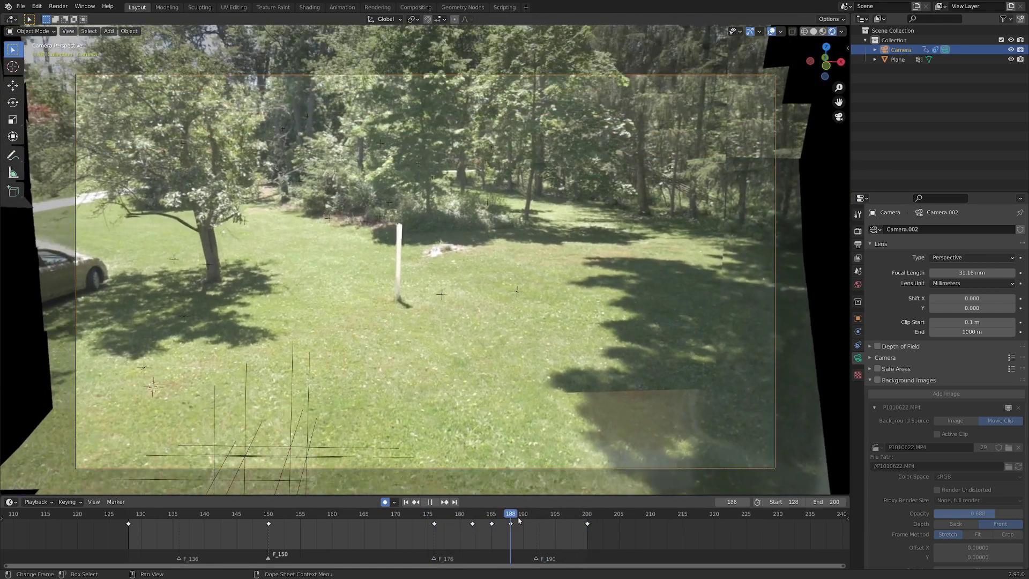
Scrub the tracked shot and orbit out of the camera to inspect the projected footage.
{"action": "mouse_move", "coordinate": [570, 525]}
{"action": "left_mouse_down"}
{"action": "mouse_move", "coordinate": [577, 518]}
{"action": "mouse_move", "coordinate": [441, 518]}
{"action": "left_mouse_up"}
{"action": "middle_click_drag", "start_coordinate": [550, 278], "coordinate": [520, 303]}
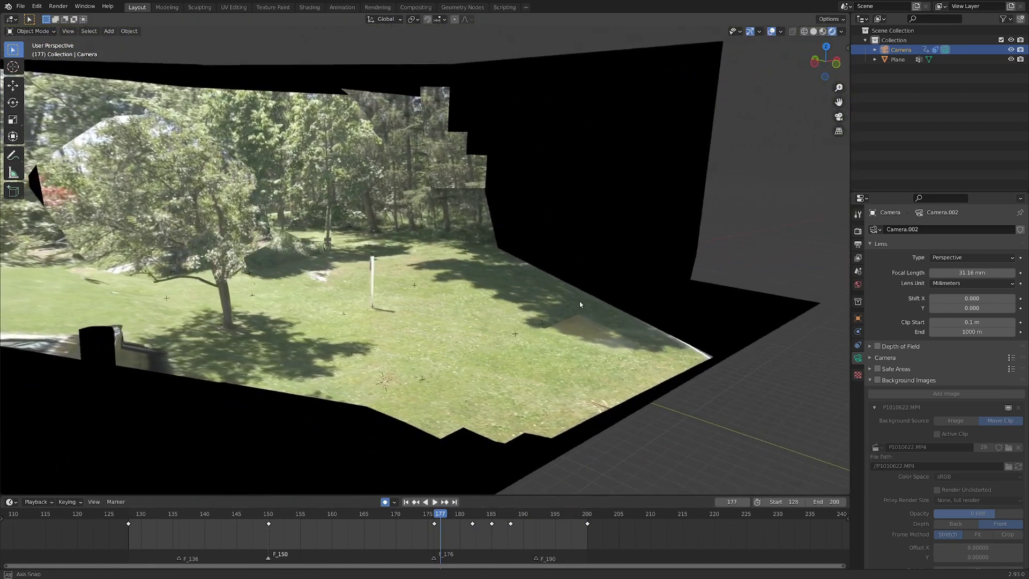
{"action": "mouse_move", "coordinate": [520, 303]}
{"action": "middle_mouse_down"}
{"action": "mouse_move", "coordinate": [551, 305]}
{"action": "mouse_move", "coordinate": [521, 301]}
{"action": "middle_mouse_up"}
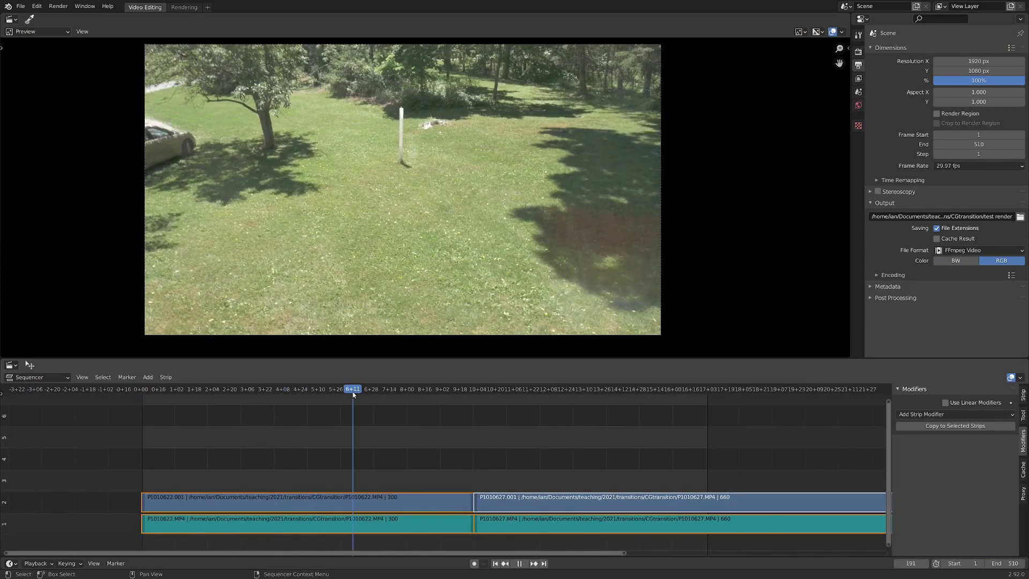
Step back to the cut frame, split both lawn clips and delete the parts after it.
{"action": "left_click_drag", "start_coordinate": [306, 390], "coordinate": [352, 390]}
{"action": "left_click", "coordinate": [203, 391]}
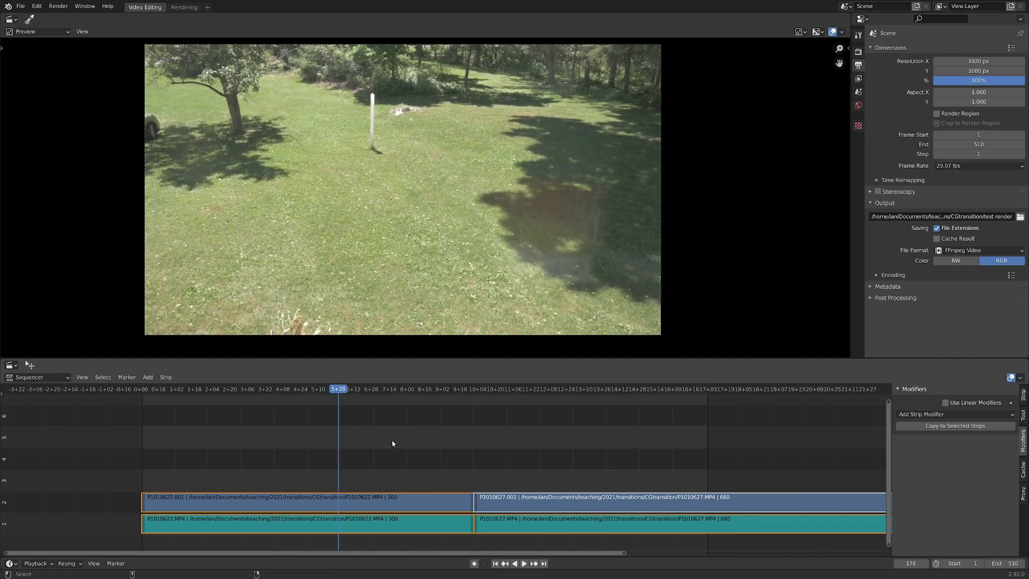
{"action": "key", "text": "Left"}
{"action": "key", "text": "Left"}
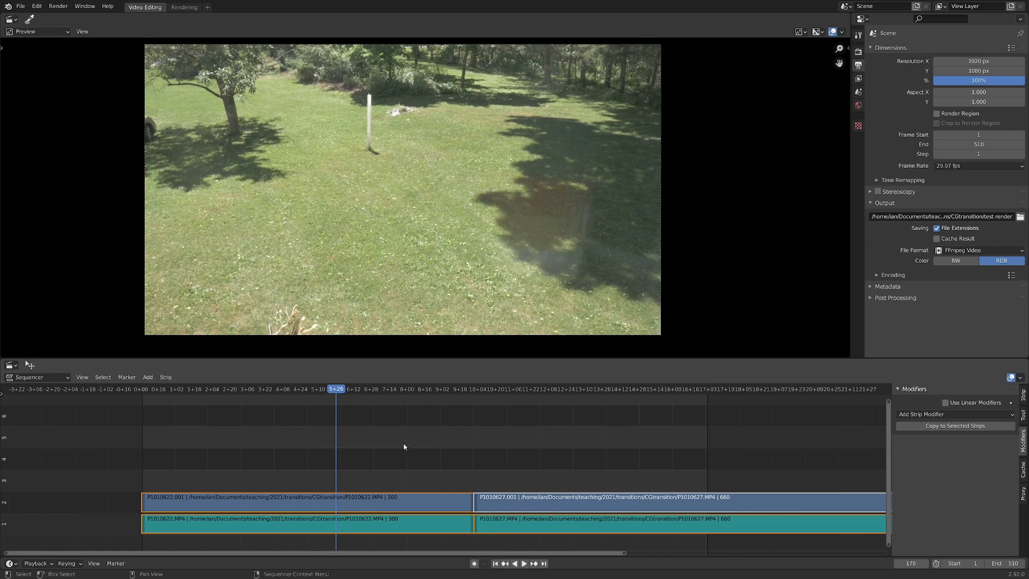
{"action": "key", "text": "k"}
{"action": "key", "text": "Delete"}
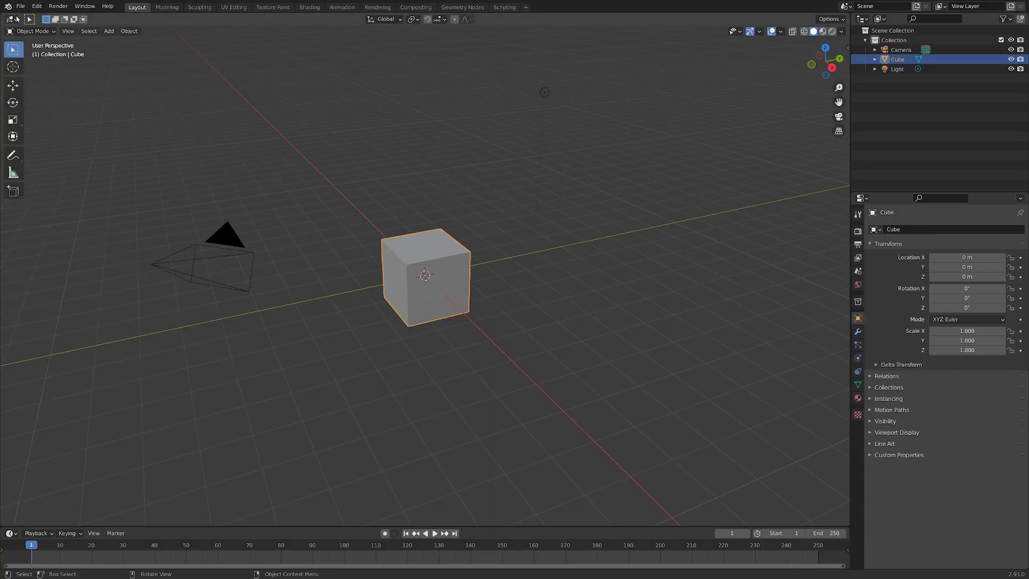
Turn the area into the Movie Clip Editor and load P1010622.MP4.
{"action": "left_click", "coordinate": [12, 18]}
{"action": "left_click", "coordinate": [37, 129]}
{"action": "left_click", "coordinate": [419, 21]}
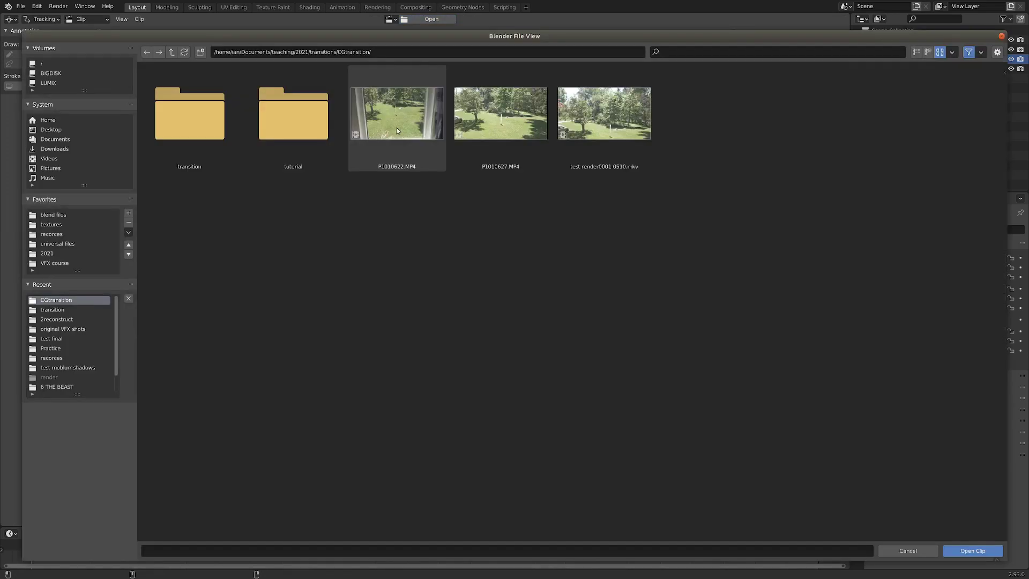
{"action": "double_click", "coordinate": [395, 130]}
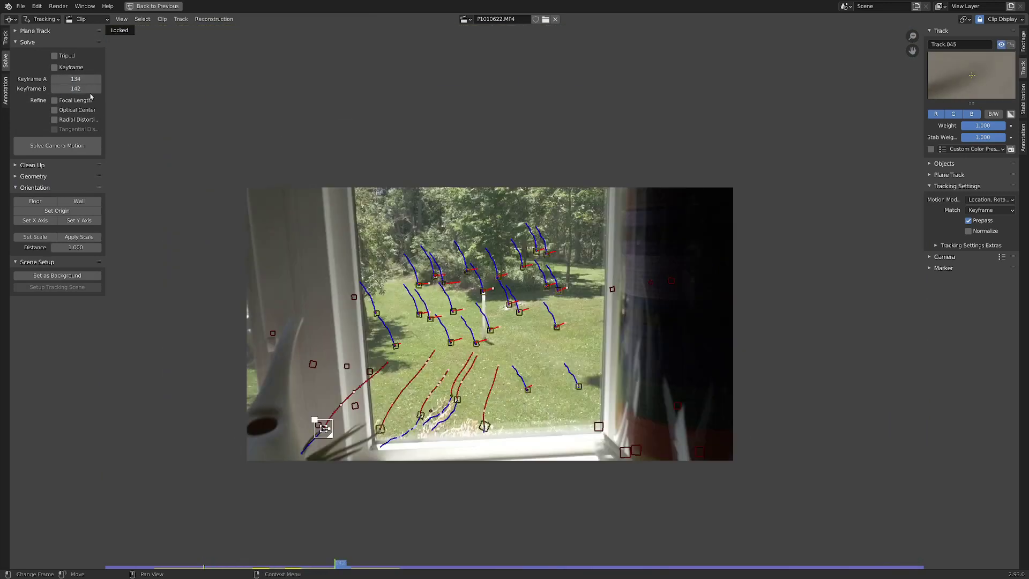
Back in Layout, add and place a camera with a Camera Solver constraint.
{"action": "key", "text": "ctrl+space"}
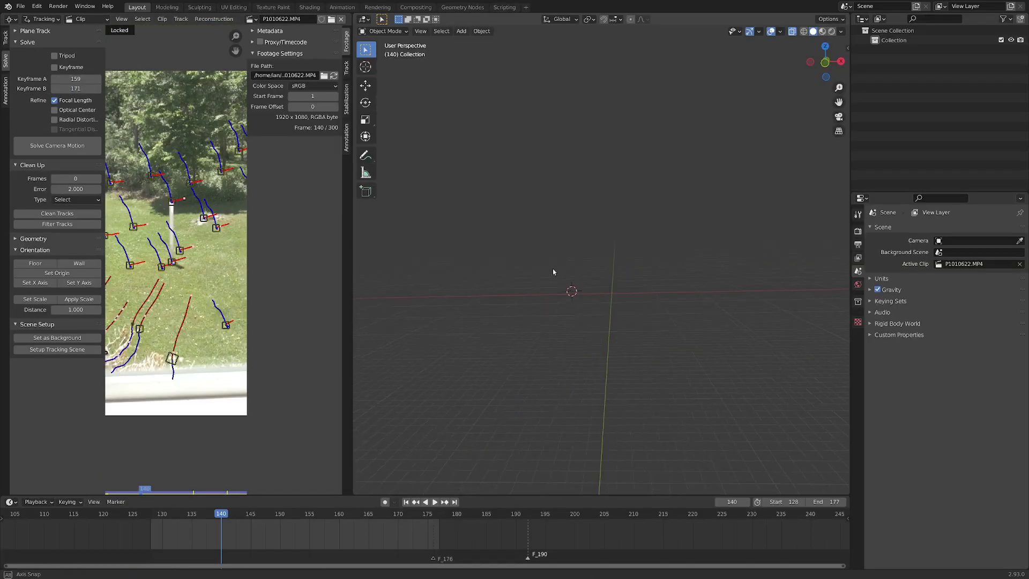
{"action": "key", "text": "shift+a"}
{"action": "left_click", "coordinate": [674, 433]}
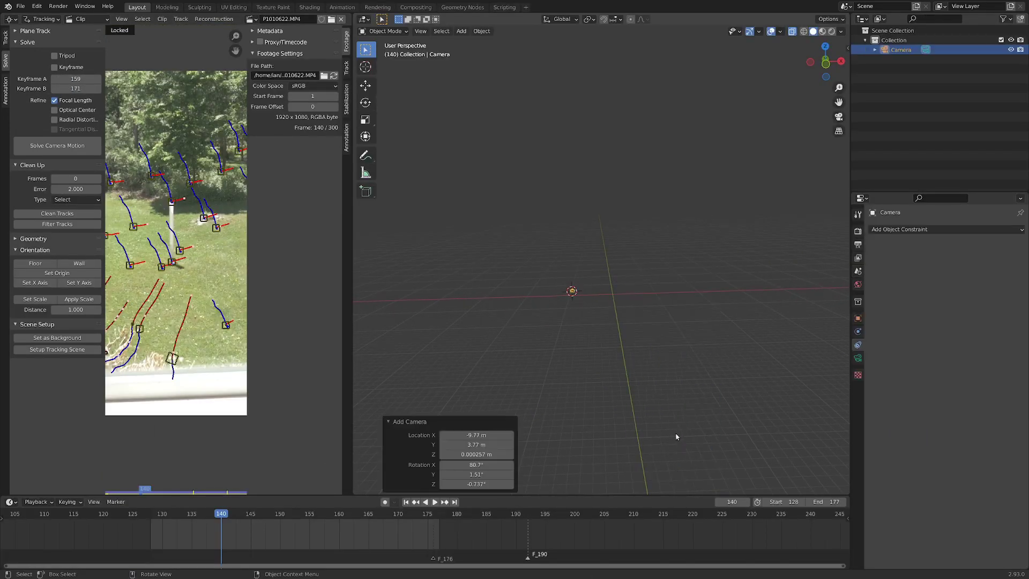
{"action": "key", "text": "g"}
{"action": "left_click", "coordinate": [648, 386]}
{"action": "key", "text": "KP_0"}
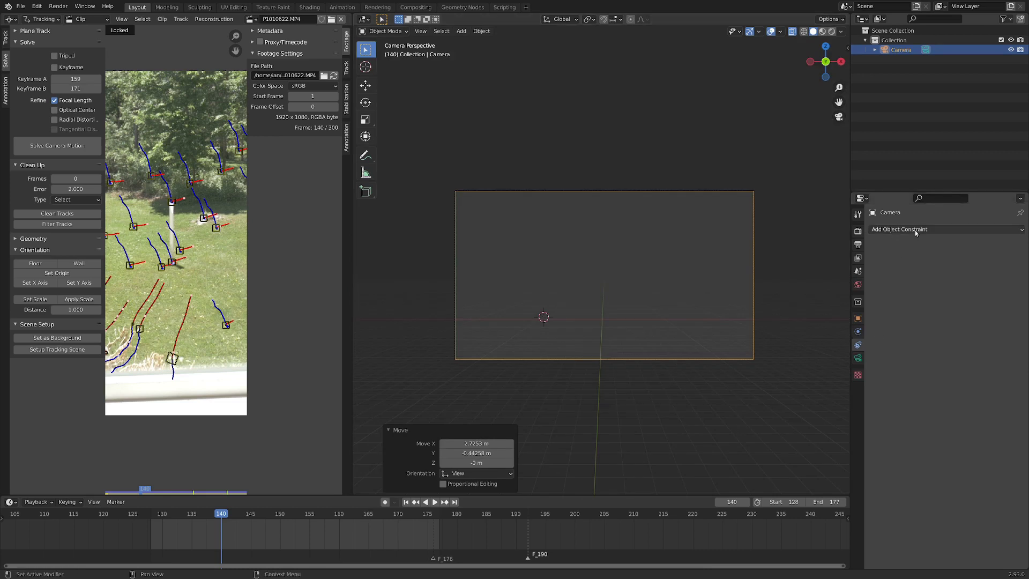
{"action": "left_click", "coordinate": [917, 231]}
{"action": "left_click", "coordinate": [793, 256]}
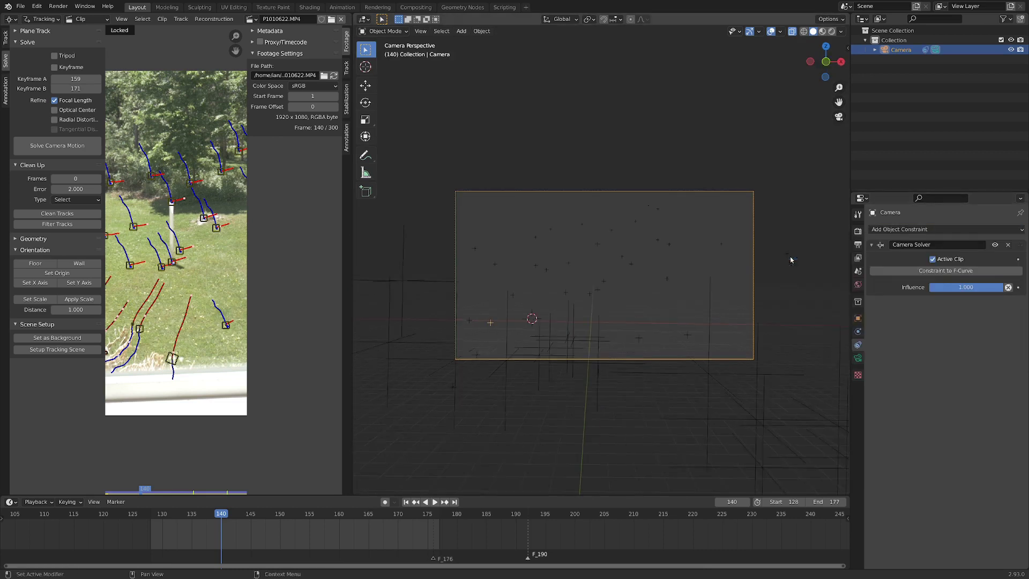
Move and scale the reconstructed scene, then rotate it 10.9° to level the track points.
{"action": "left_click", "coordinate": [591, 263]}
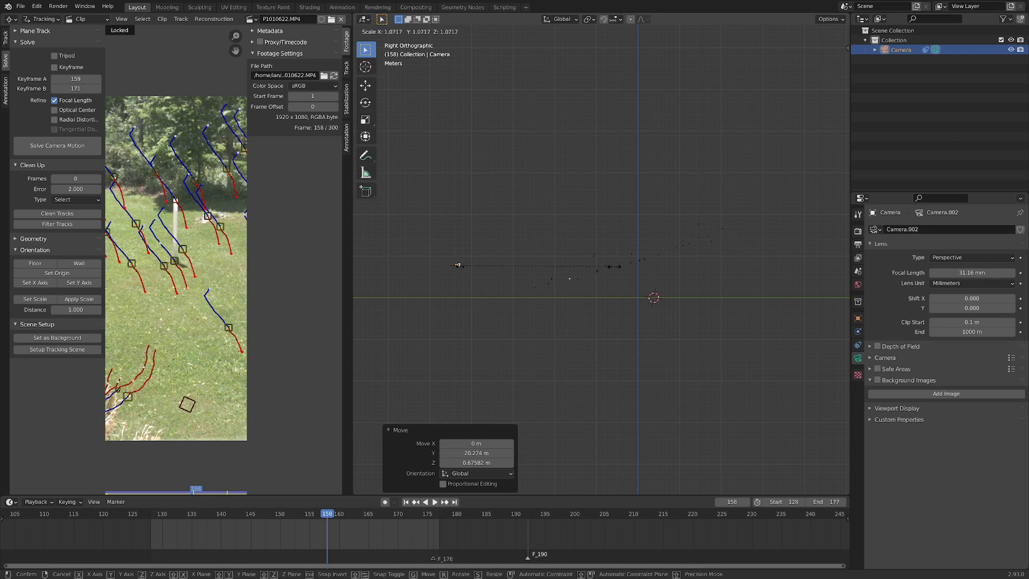
{"action": "left_click", "coordinate": [661, 275]}
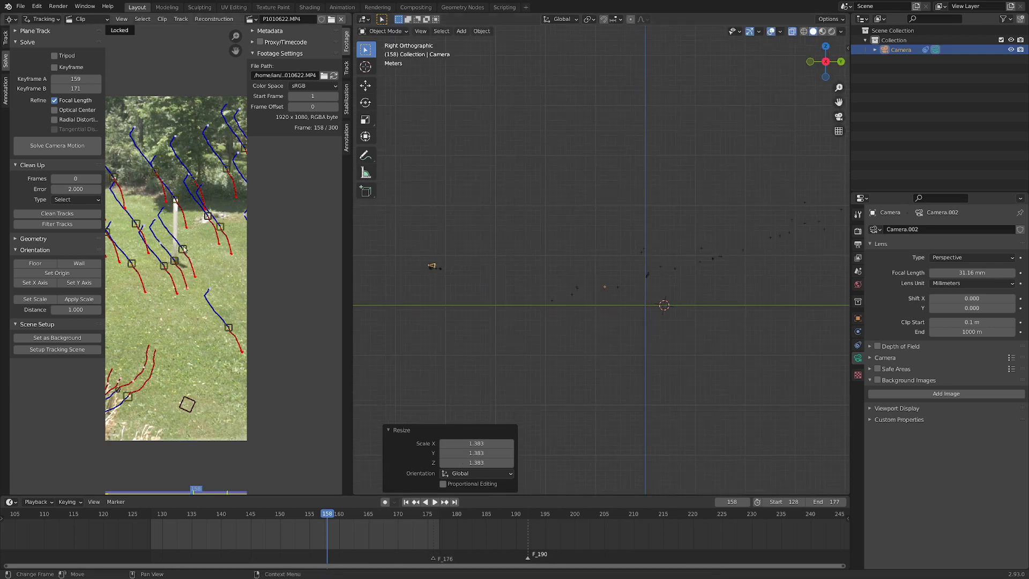
{"action": "left_click", "coordinate": [175, 262]}
{"action": "scroll", "coordinate": [181, 224], "scroll_direction": "up", "scroll_amount": 2}
{"action": "scroll", "coordinate": [179, 269], "scroll_direction": "up", "scroll_amount": 1}
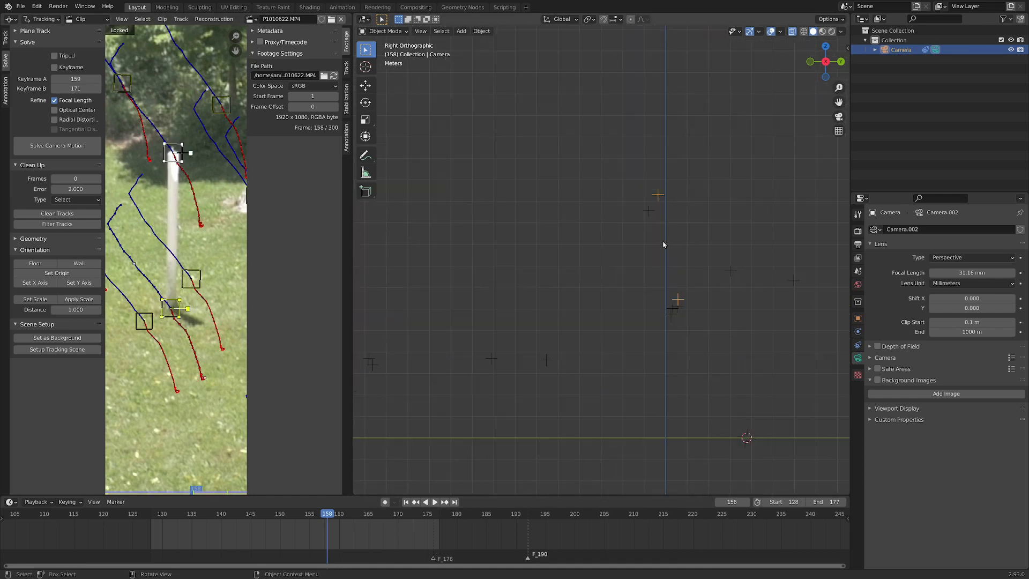
{"action": "key", "text": "r"}
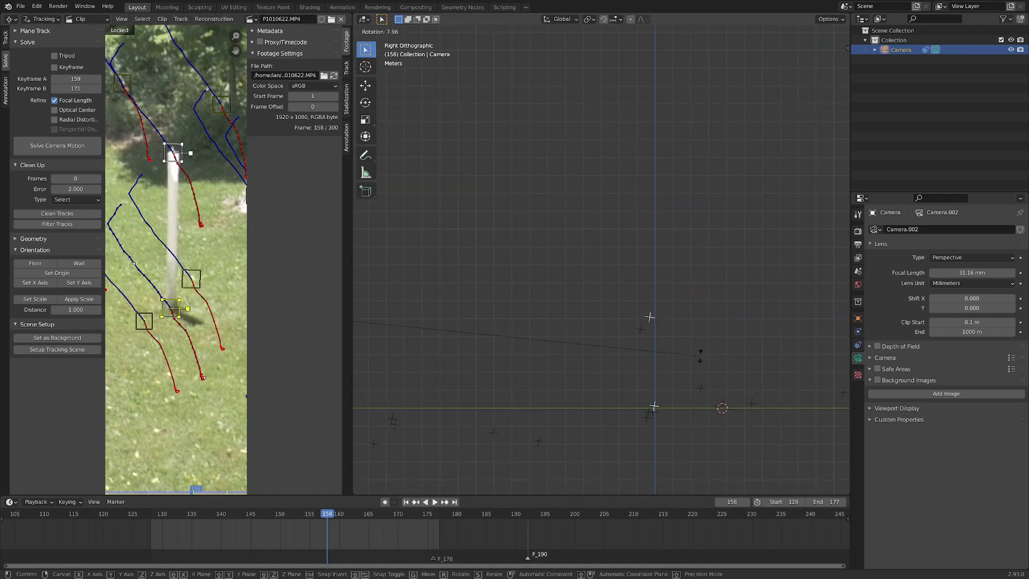
{"action": "left_click", "coordinate": [697, 397]}
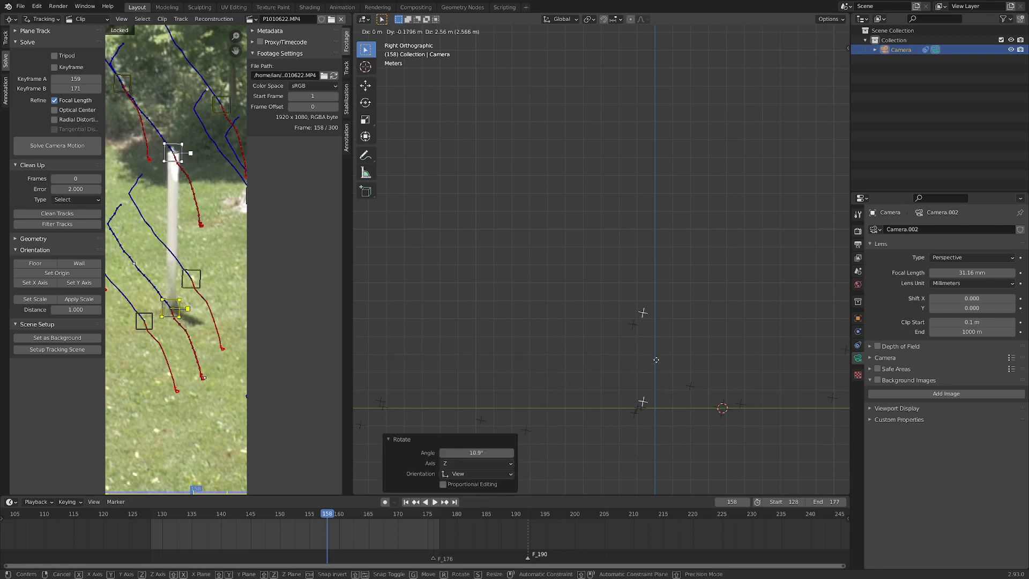
{"action": "left_click", "coordinate": [708, 286]}
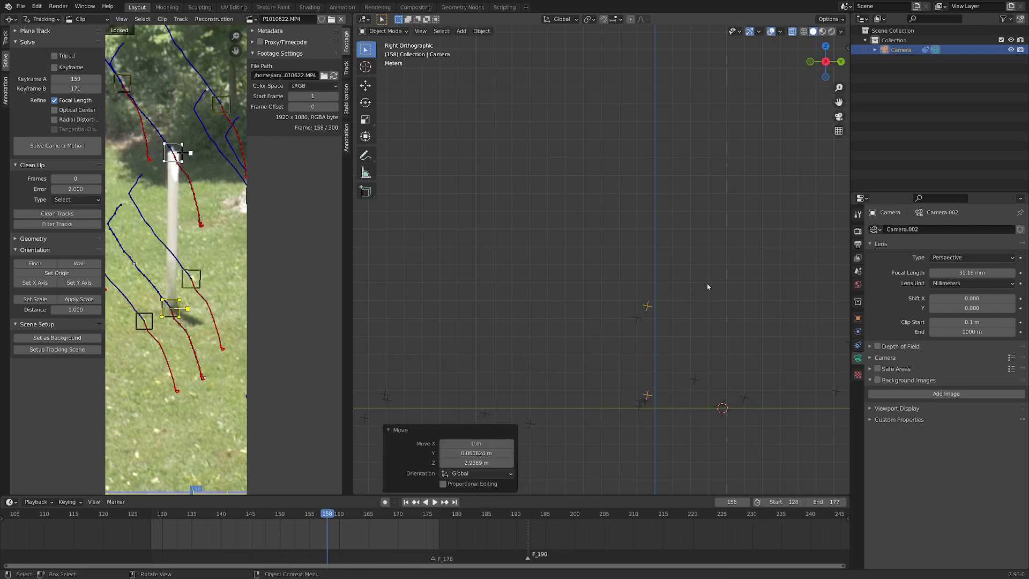
{"action": "left_click", "coordinate": [728, 310]}
Pivot on the post track point, rotate the scene 2.38° and 1.81°, and shift it sideways.
{"action": "key", "text": "shift+s"}
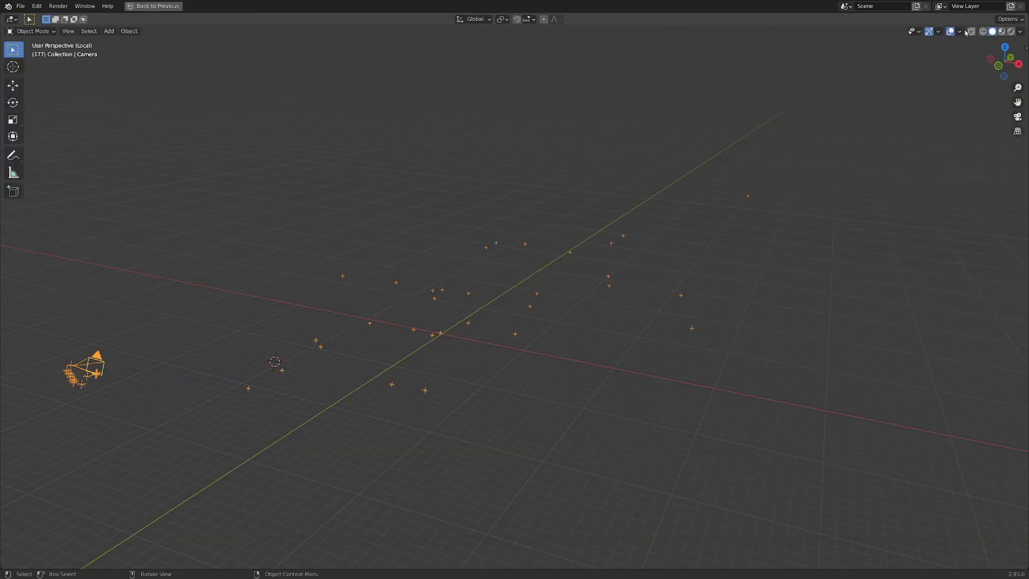
{"action": "left_click", "coordinate": [960, 32]}
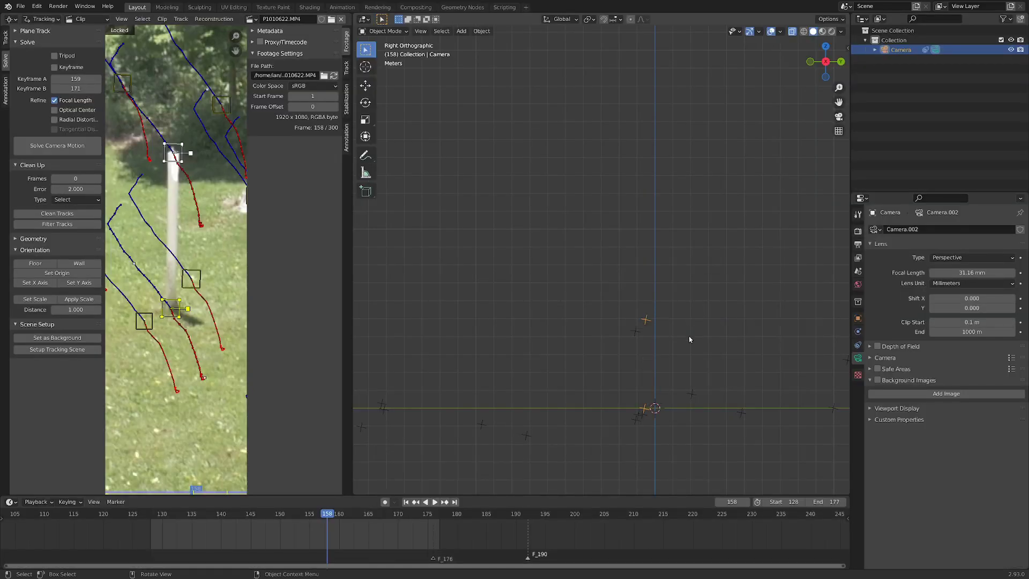
{"action": "key", "text": "period"}
{"action": "key", "text": "r"}
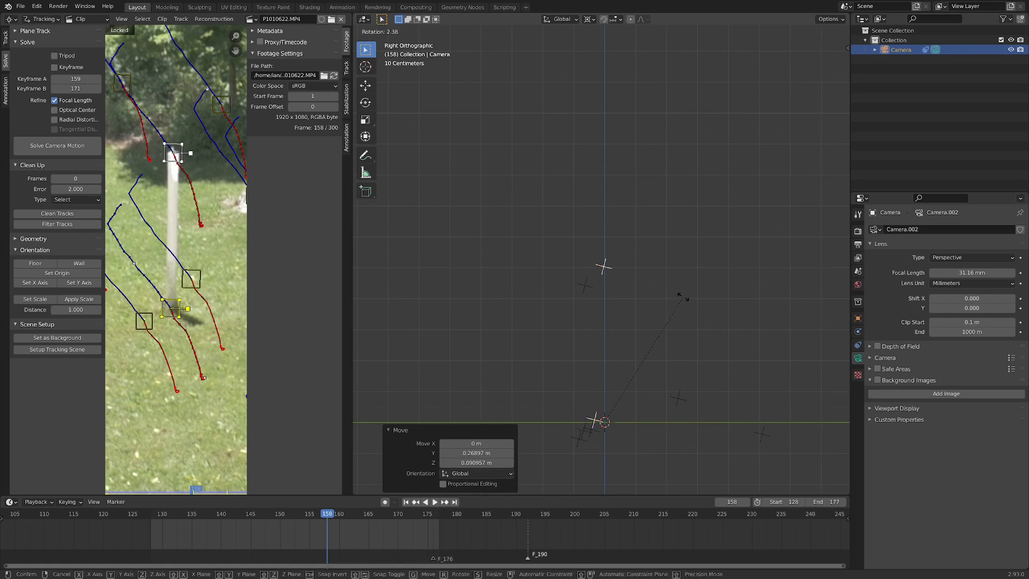
{"action": "left_click", "coordinate": [683, 298]}
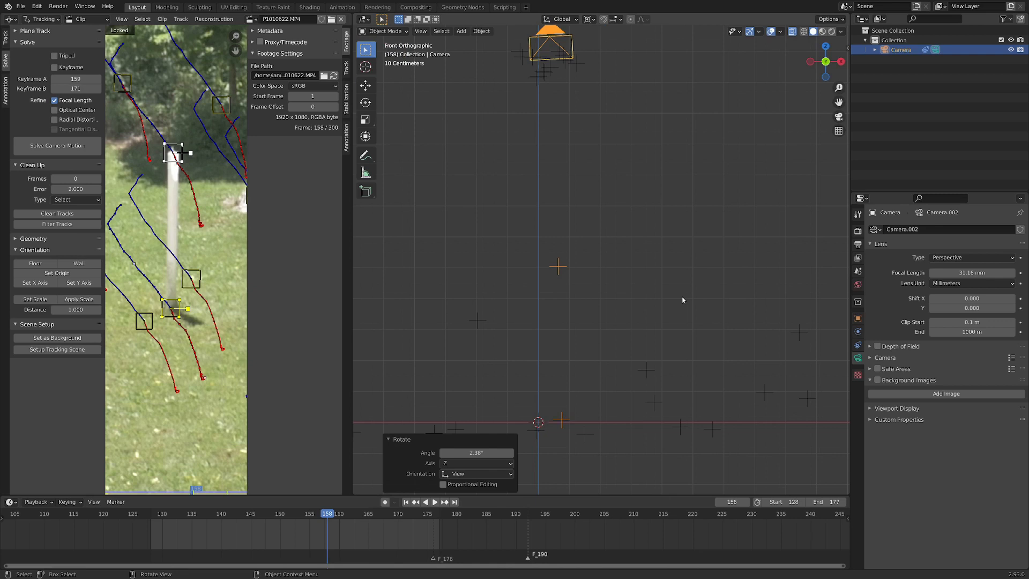
{"action": "key", "text": "r"}
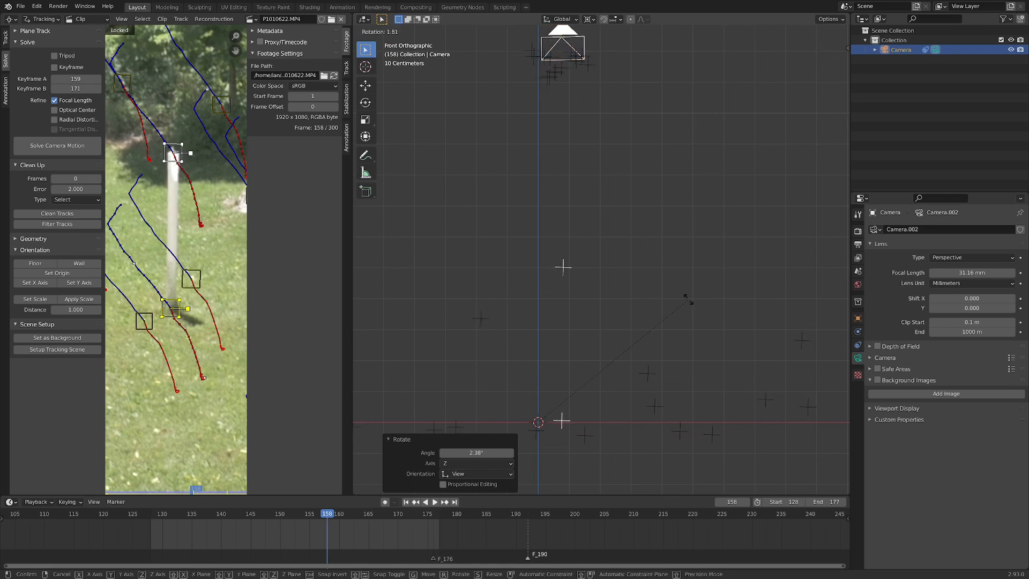
{"action": "left_click", "coordinate": [688, 300]}
{"action": "key", "text": "g"}
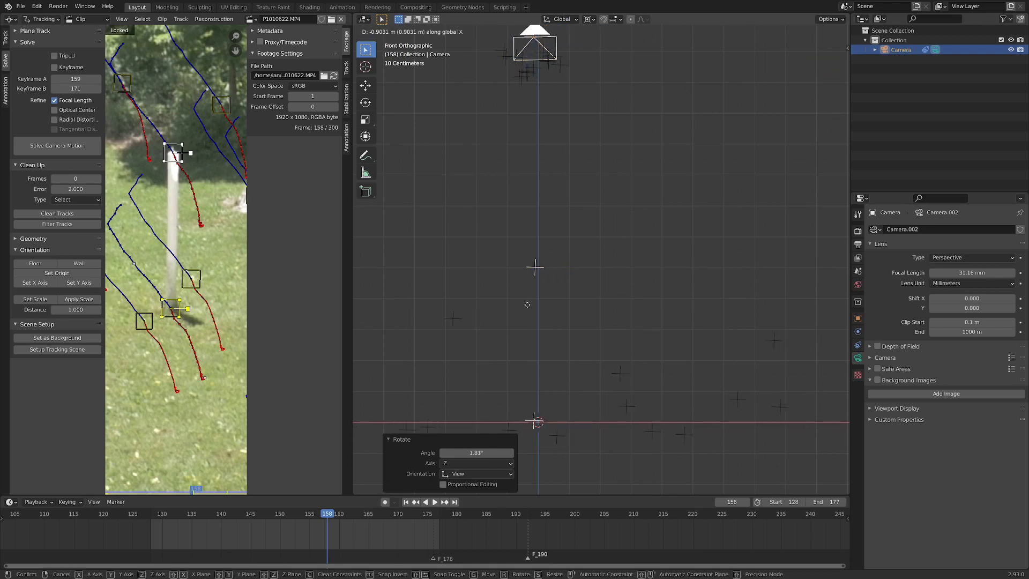
{"action": "left_click", "coordinate": [560, 306]}
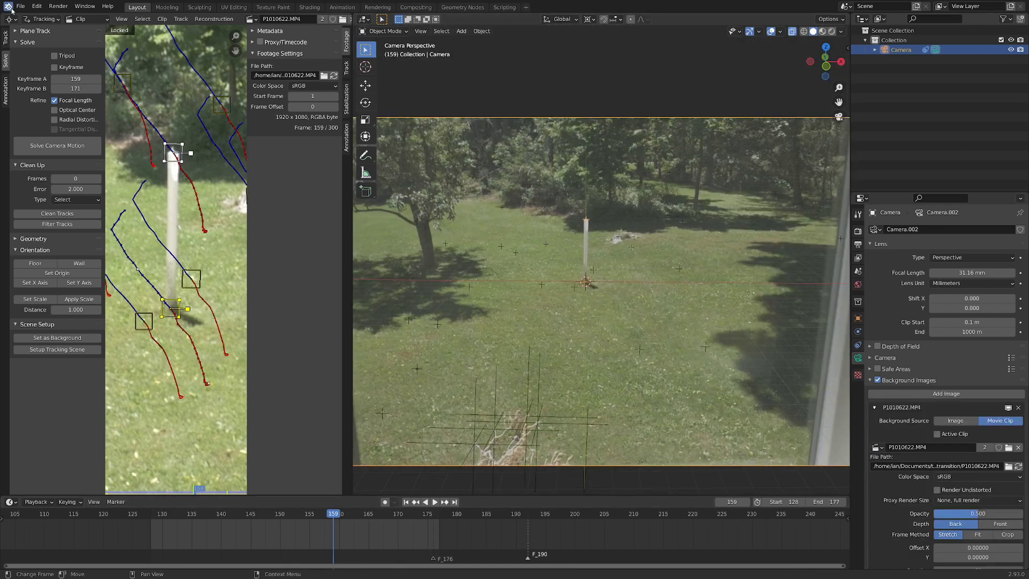
Open the File menu, then add a loop cut to the ground plane in Edit Mode.
{"action": "left_click", "coordinate": [20, 7]}
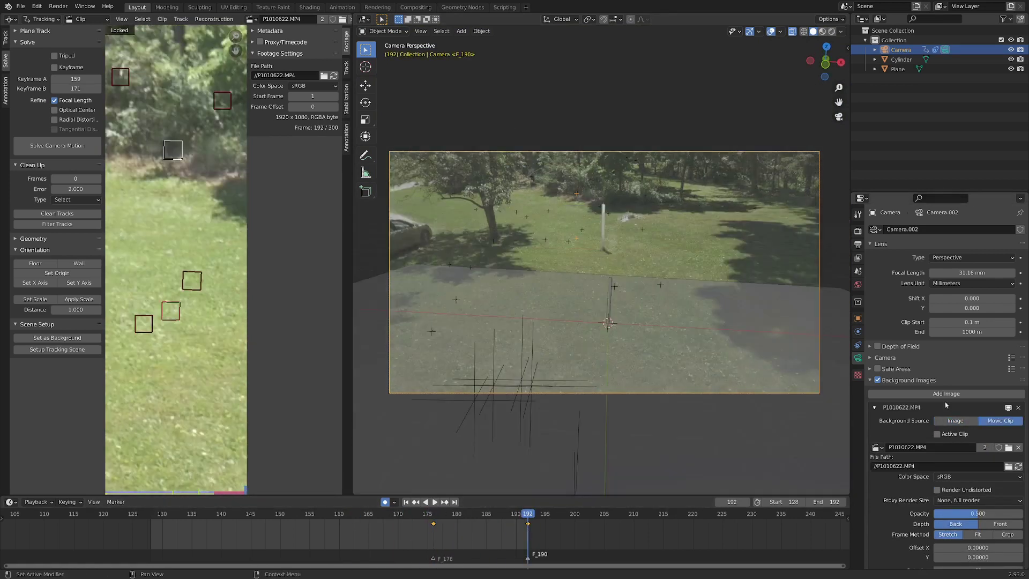
{"action": "left_click", "coordinate": [688, 349]}
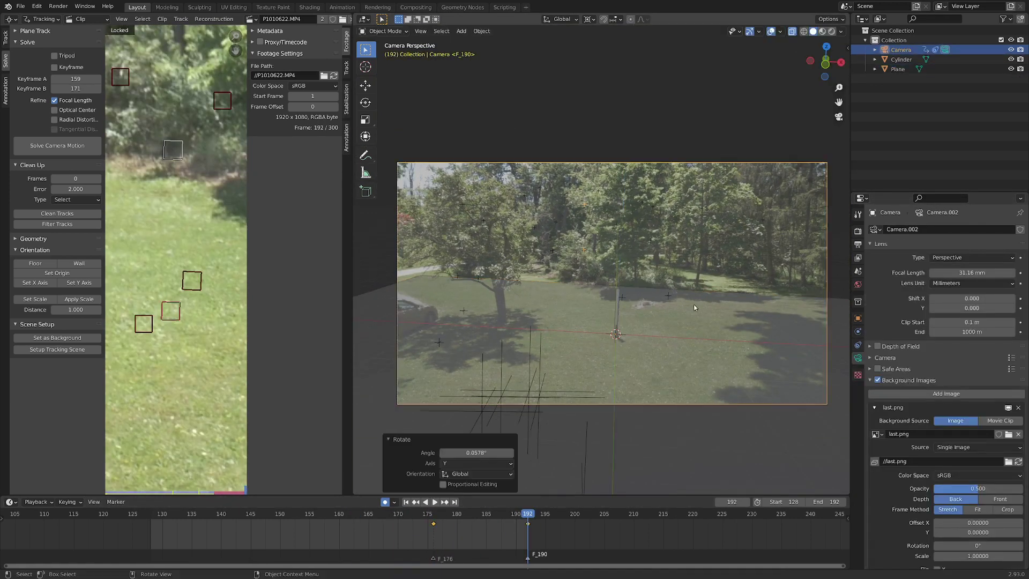
{"action": "key", "text": "Tab"}
{"action": "key", "text": "ctrl+r"}
{"action": "scroll", "coordinate": [748, 338], "scroll_direction": "down", "scroll_amount": 3}
{"action": "scroll", "coordinate": [748, 338], "scroll_direction": "up", "scroll_amount": 3}
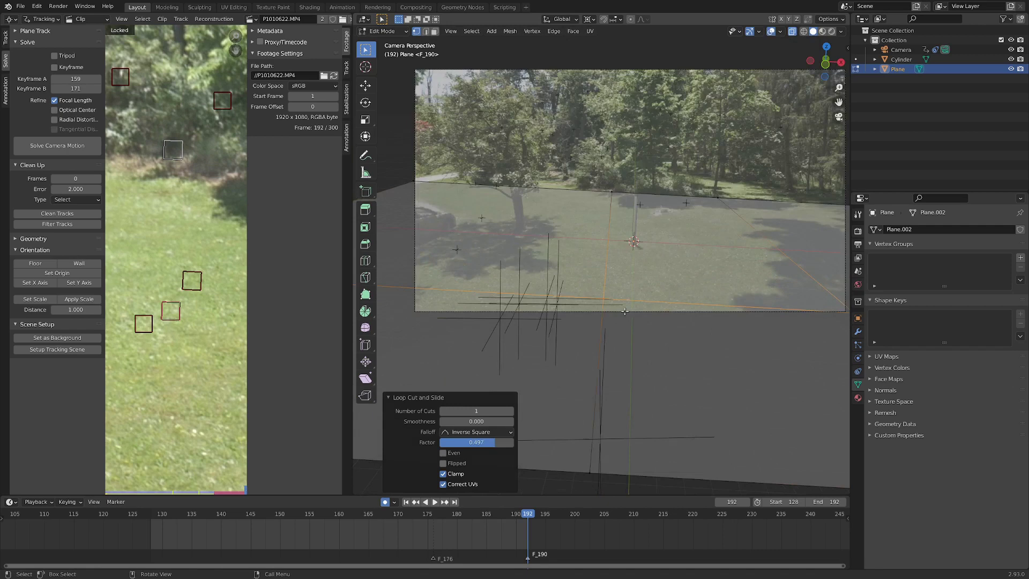
{"action": "scroll", "coordinate": [748, 338], "scroll_direction": "down", "scroll_amount": 3}
{"action": "scroll", "coordinate": [748, 337], "scroll_direction": "up", "scroll_amount": 3}
{"action": "middle_click_drag", "start_coordinate": [748, 338], "coordinate": [683, 276], "text": "shift"}
{"action": "key", "text": "Tab"}
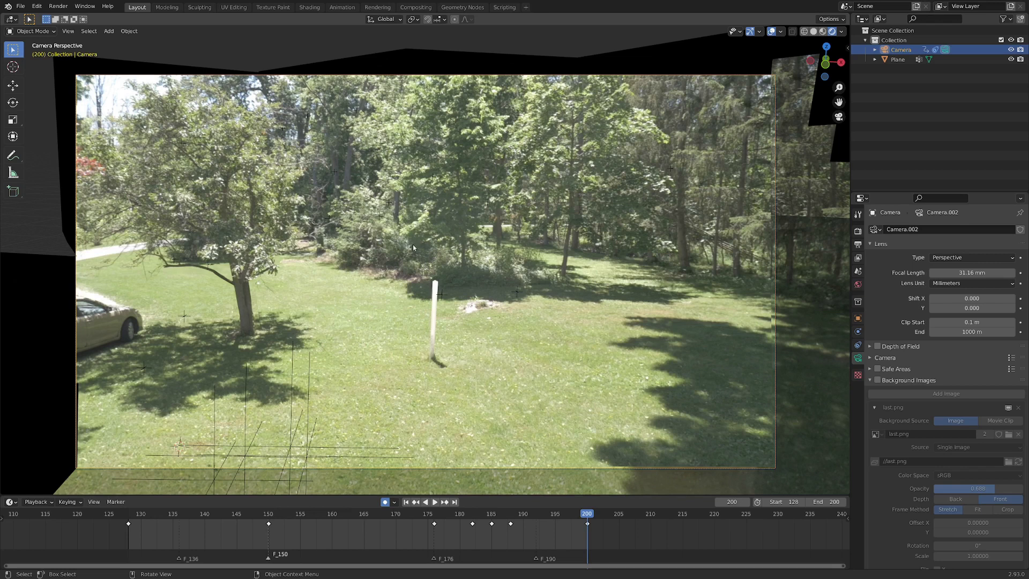
Return to camera view, enable the last.png background photo and start shaping a mesh over it.
{"action": "middle_click_drag", "start_coordinate": [413, 244], "coordinate": [431, 252]}
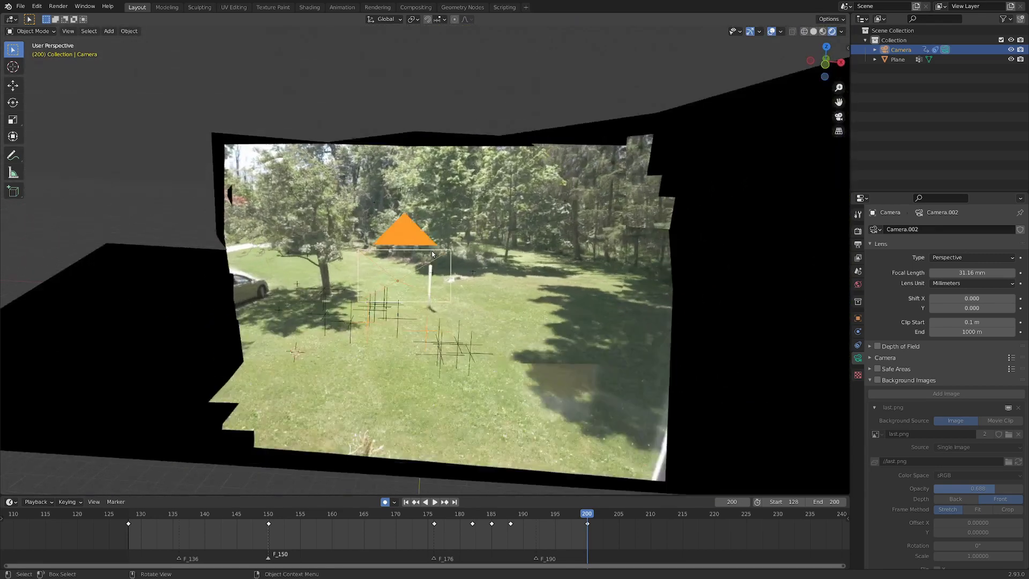
{"action": "key", "text": "KP_0"}
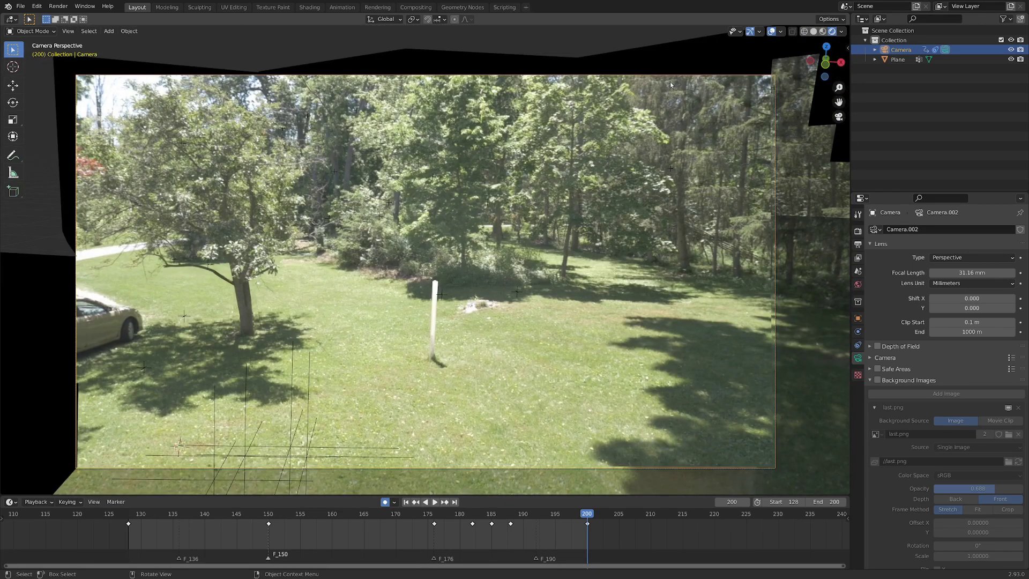
{"action": "left_click", "coordinate": [878, 381]}
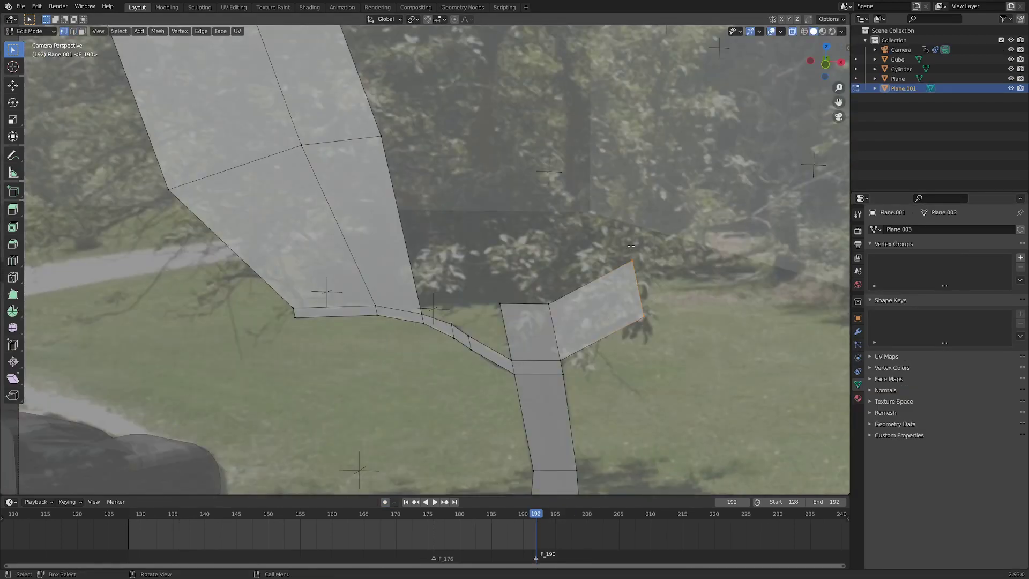
{"action": "left_click", "coordinate": [643, 321]}
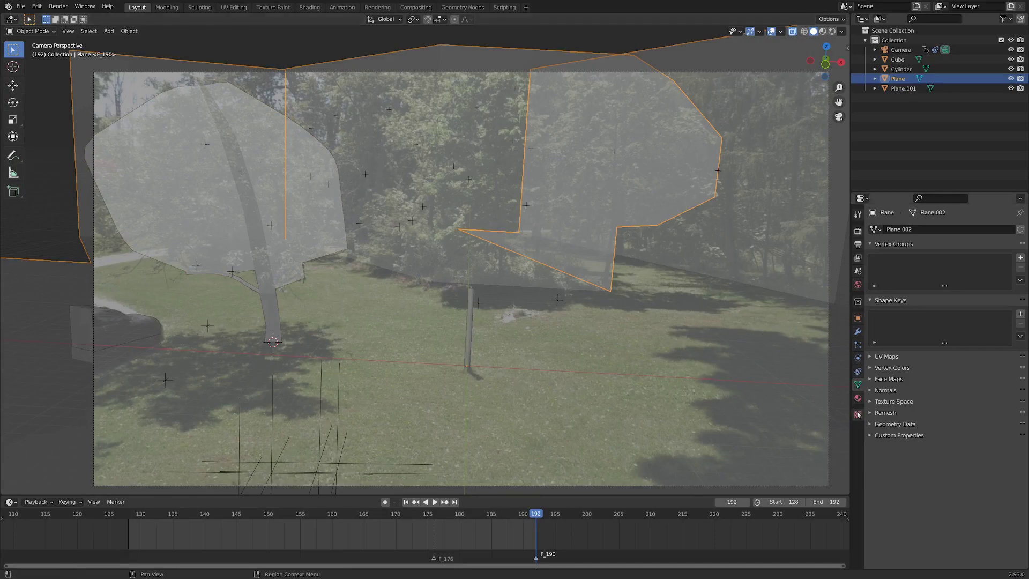
Give the plane a new Emission material using a flat last.png image texture.
{"action": "left_click", "coordinate": [859, 398]}
{"action": "left_click", "coordinate": [939, 269]}
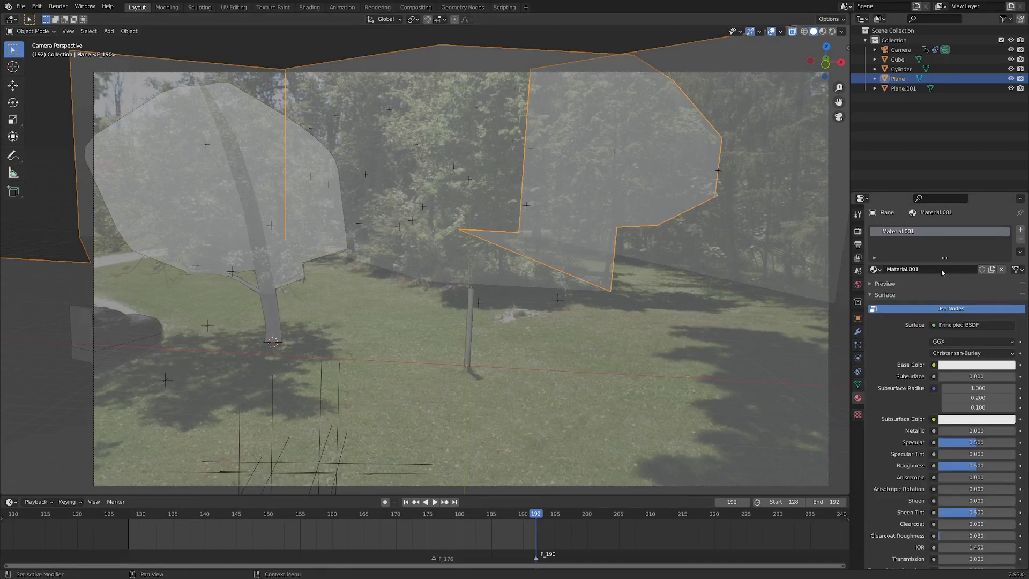
{"action": "left_click", "coordinate": [949, 325]}
{"action": "left_click", "coordinate": [933, 345]}
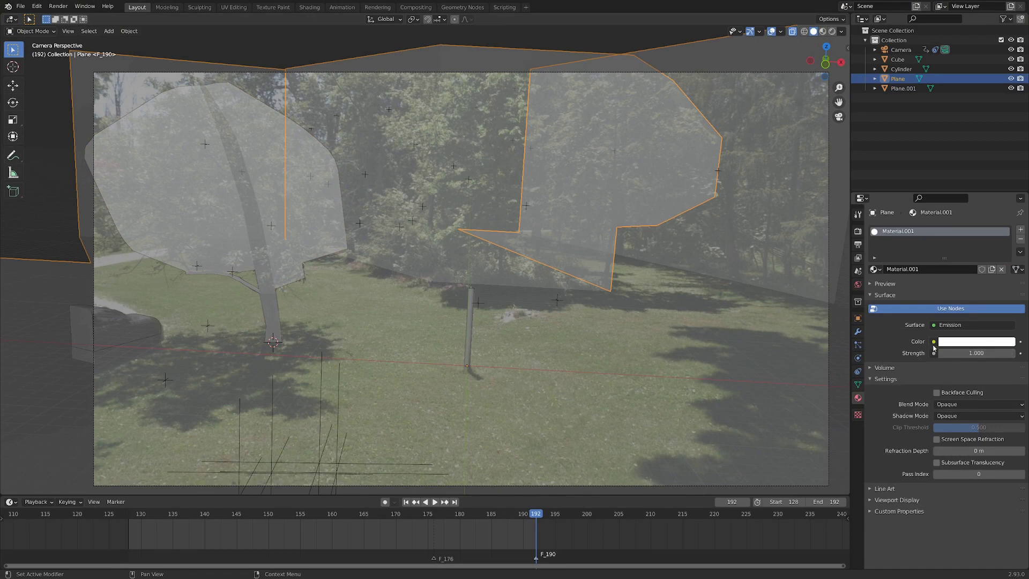
{"action": "left_click", "coordinate": [934, 342]}
{"action": "left_click", "coordinate": [760, 404]}
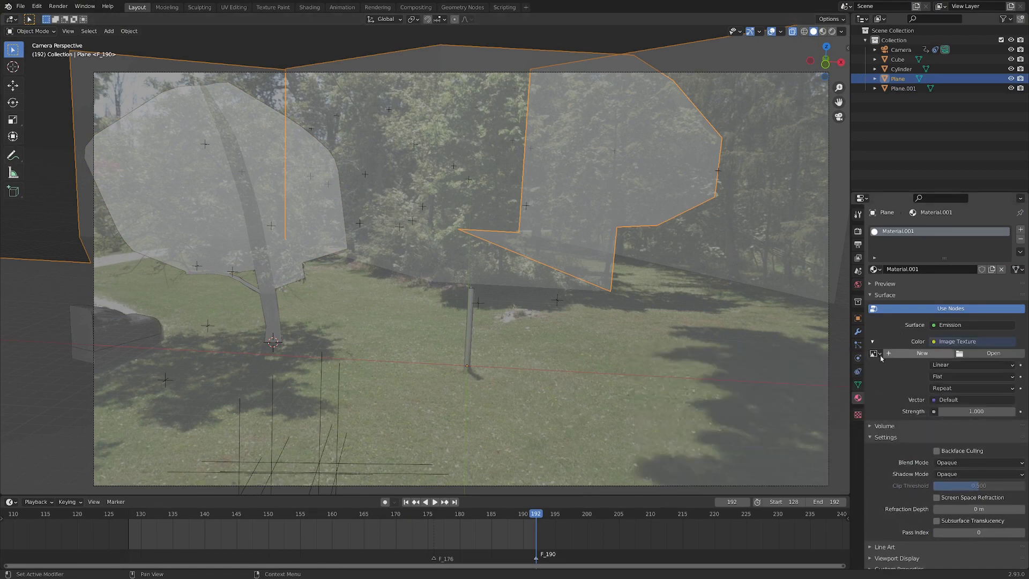
{"action": "left_click", "coordinate": [877, 354]}
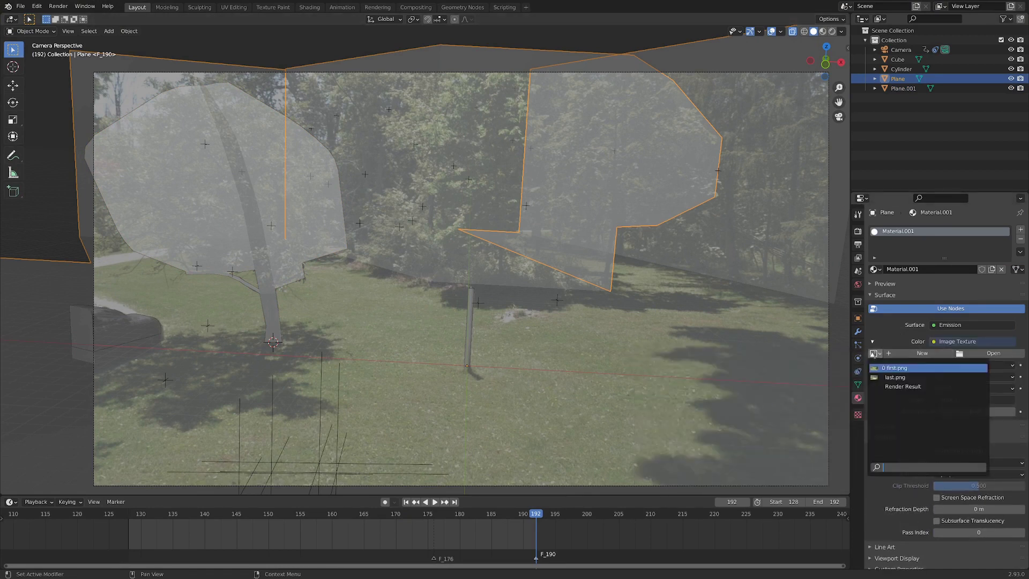
{"action": "left_click", "coordinate": [915, 378]}
{"action": "left_click", "coordinate": [949, 376]}
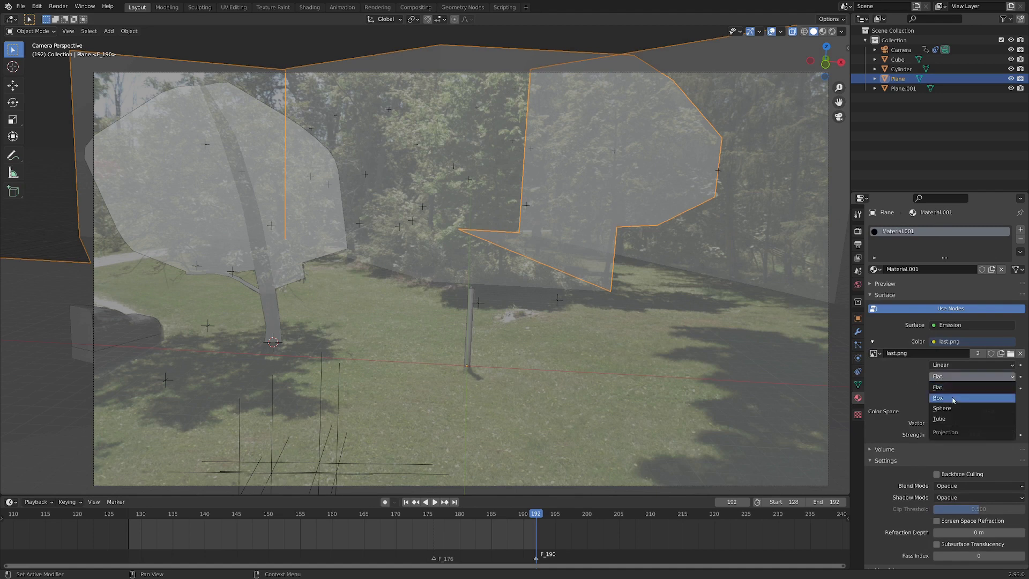
{"action": "left_click", "coordinate": [965, 388]}
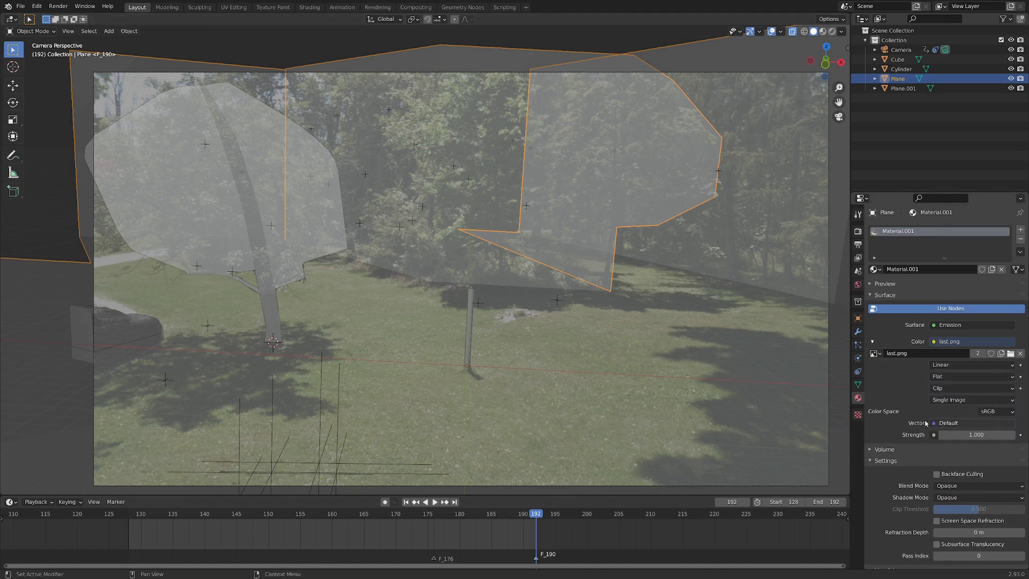
{"action": "scroll", "coordinate": [494, 310], "scroll_direction": "down", "scroll_amount": 3}
UV-project the plane's mesh from the camera view and return to Object Mode.
{"action": "key", "text": "Tab"}
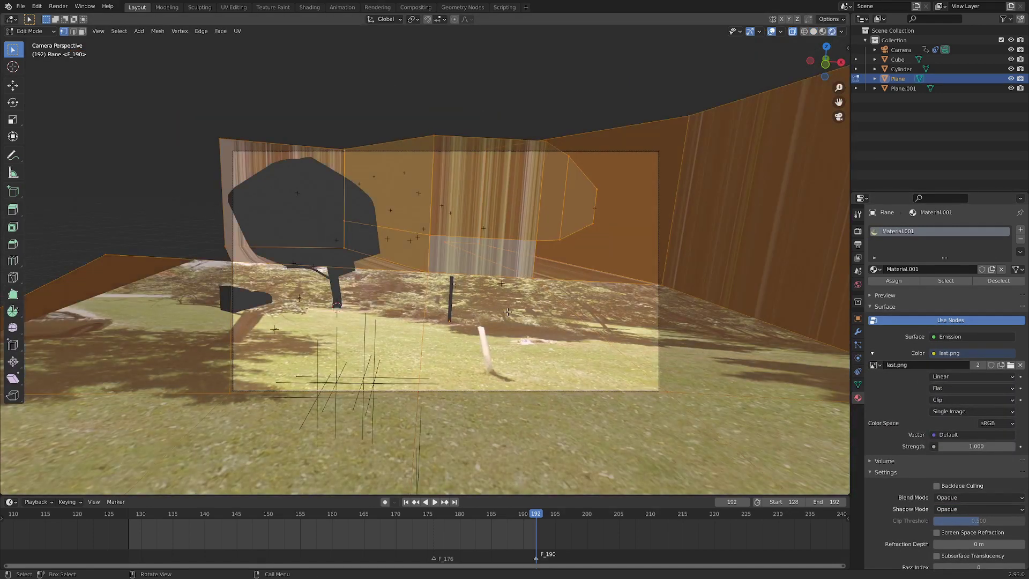
{"action": "key", "text": "u"}
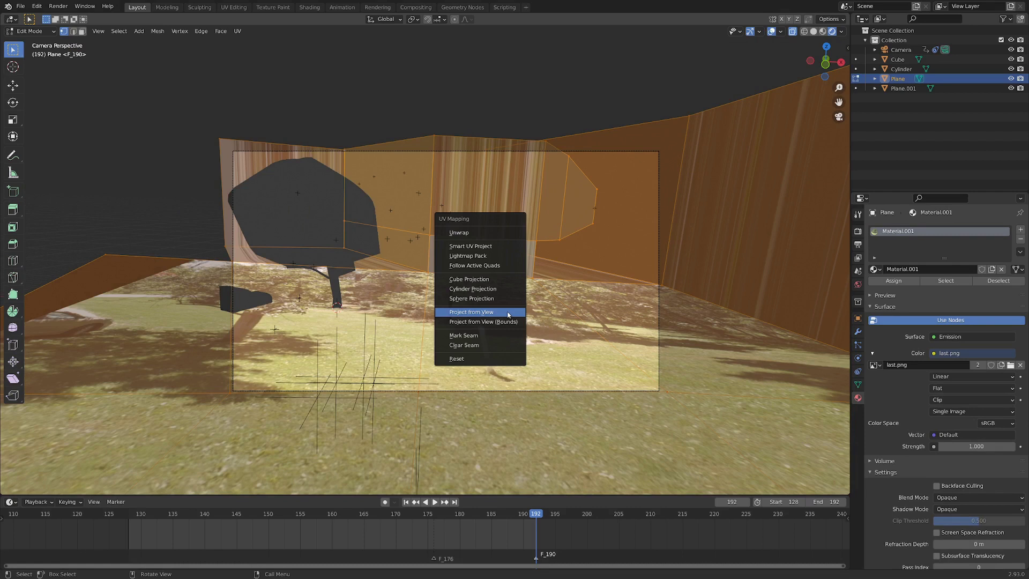
{"action": "left_click", "coordinate": [507, 312]}
{"action": "key", "text": "ctrl+Tab"}
{"action": "left_click", "coordinate": [425, 310]}
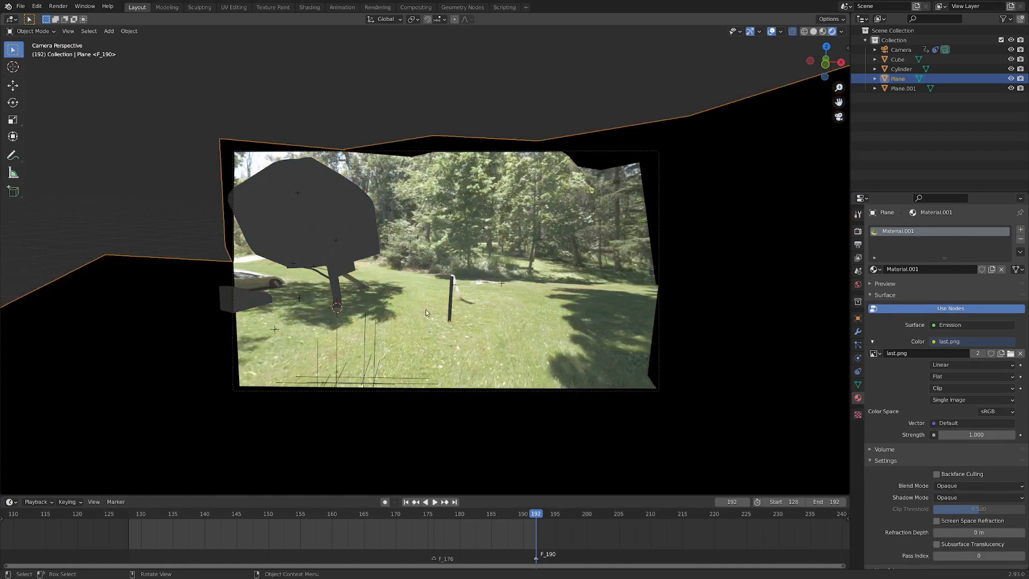
Join the pole, tree plane and remaining proxy pieces into the plane with Ctrl+J.
{"action": "mouse_move", "coordinate": [462, 325]}
{"action": "middle_mouse_down"}
{"action": "mouse_move", "coordinate": [486, 314]}
{"action": "mouse_move", "coordinate": [427, 305]}
{"action": "middle_mouse_up"}
{"action": "left_click", "coordinate": [427, 304]}
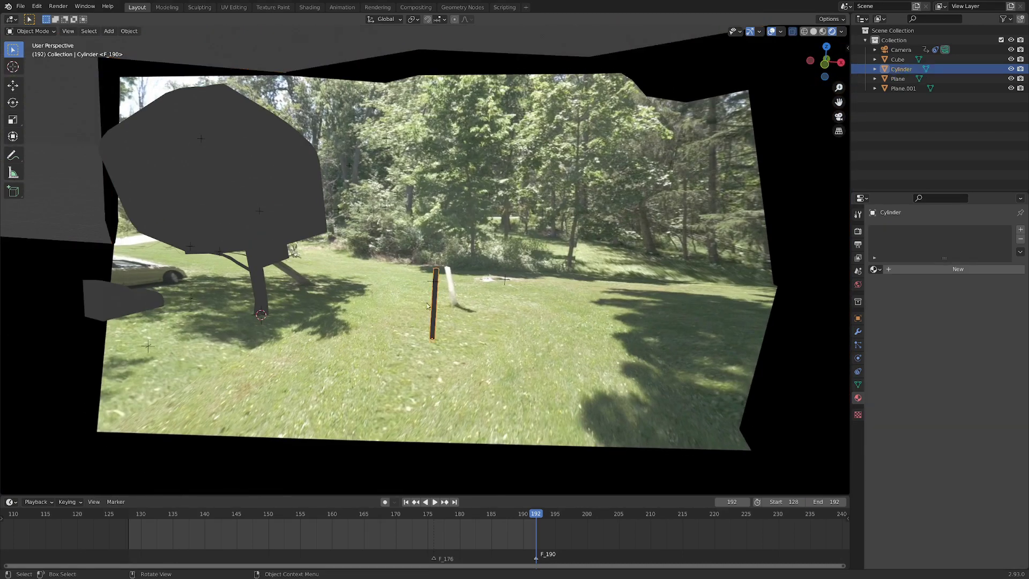
{"action": "left_click", "coordinate": [234, 194], "text": "shift"}
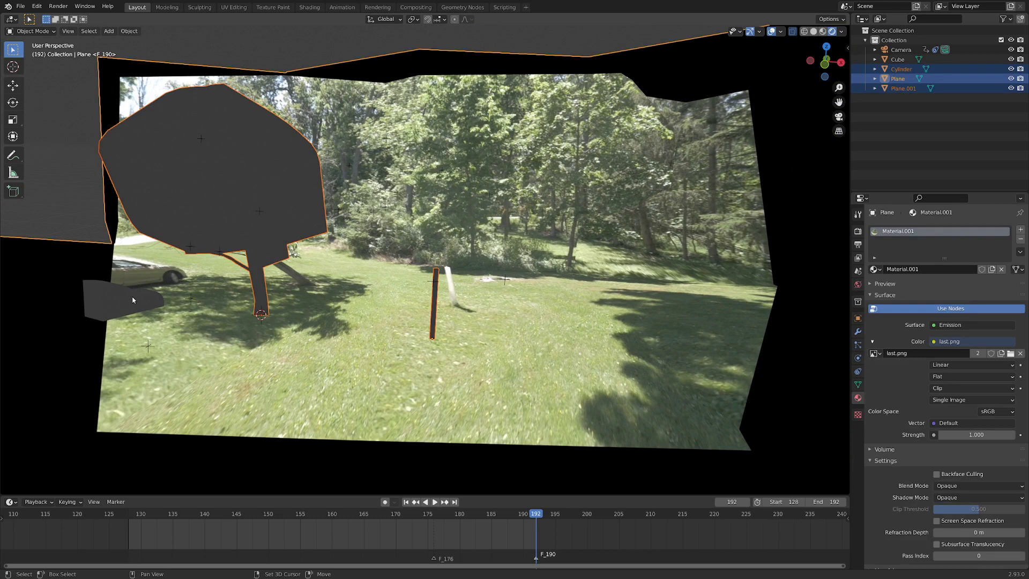
{"action": "left_click", "coordinate": [133, 299], "text": "shift"}
{"action": "left_click", "coordinate": [163, 357], "text": "shift"}
{"action": "key", "text": "ctrl+j"}
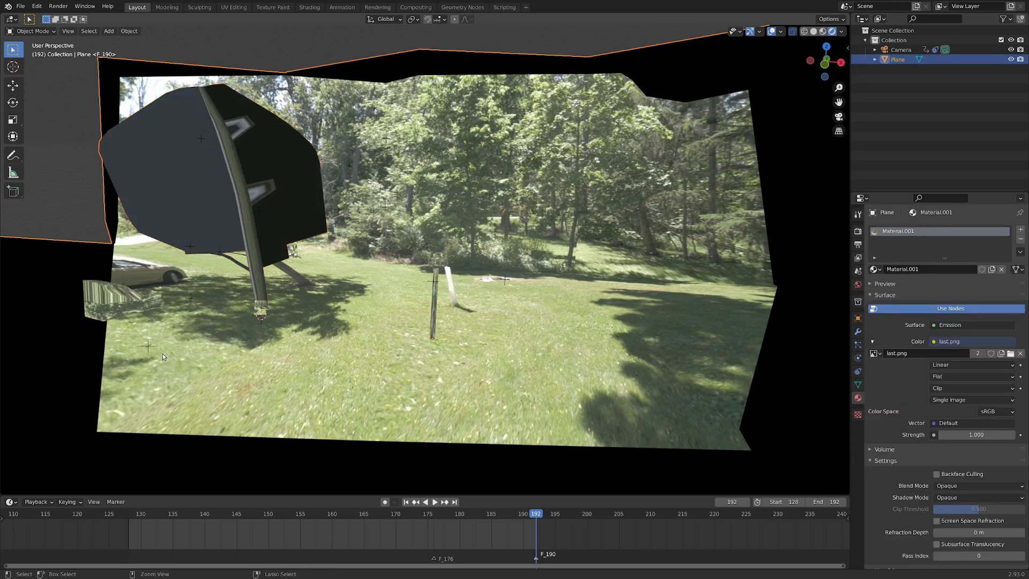
Re-project the whole merged mesh from the camera view.
{"action": "key", "text": "KP_0"}
{"action": "key", "text": "Tab"}
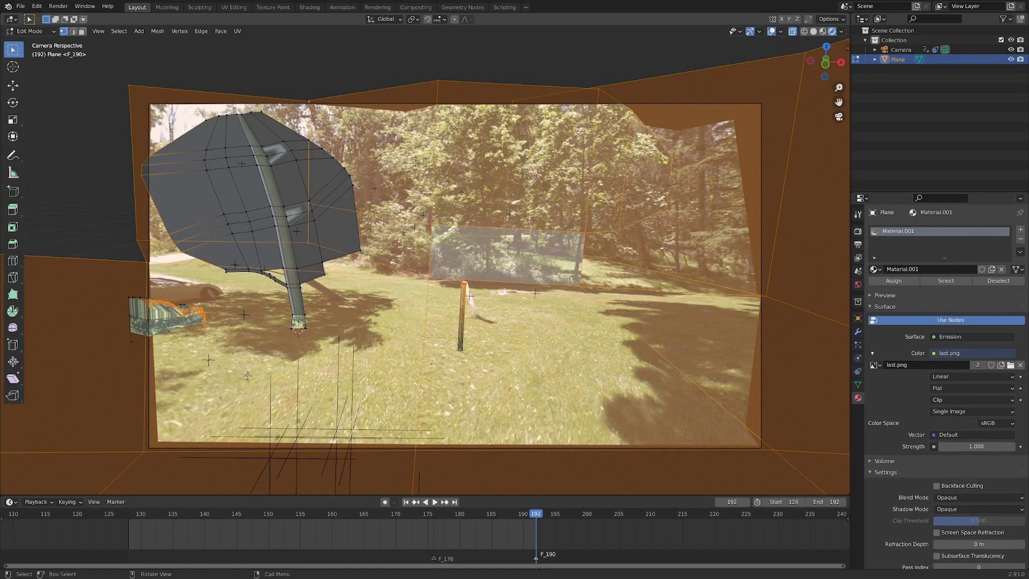
{"action": "key", "text": "a"}
{"action": "key", "text": "x"}
{"action": "left_click", "coordinate": [366, 356]}
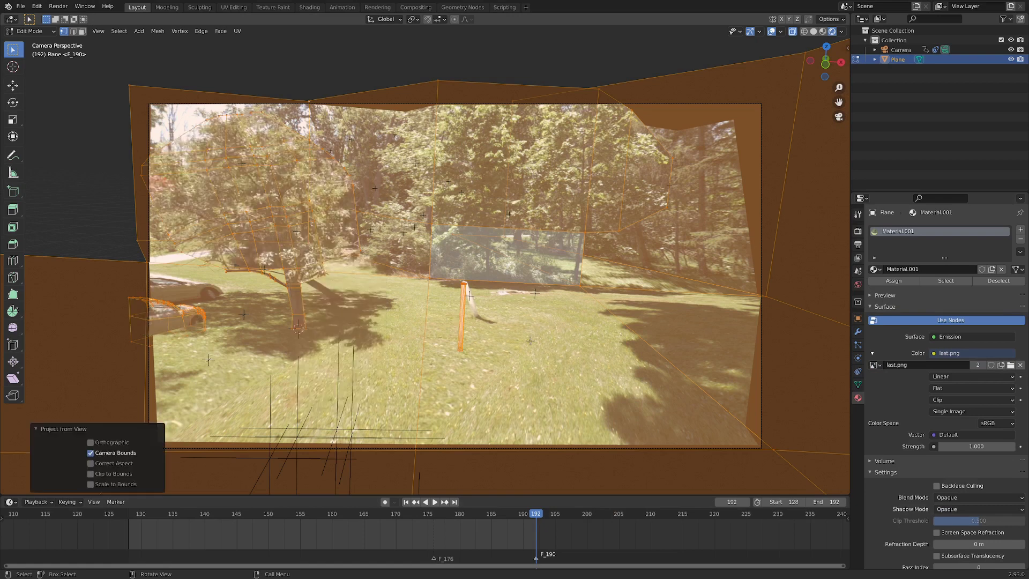
Add four centred loop cuts across the ground and three across the right wall.
{"action": "key", "text": "ctrl+r"}
{"action": "scroll", "coordinate": [426, 304], "scroll_direction": "up", "scroll_amount": 3}
{"action": "left_click", "coordinate": [425, 303]}
{"action": "right_click", "coordinate": [426, 303]}
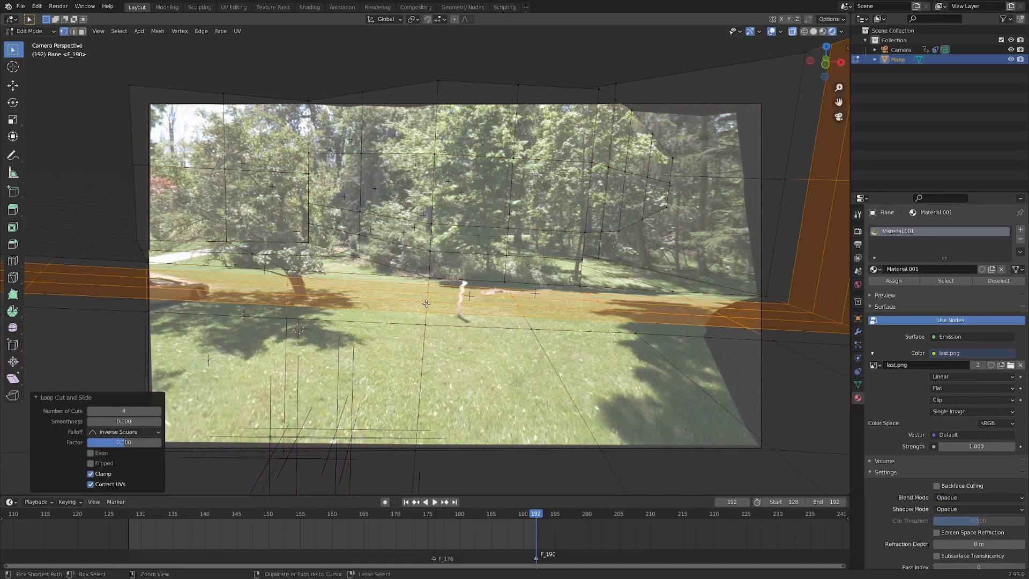
{"action": "left_click", "coordinate": [768, 223]}
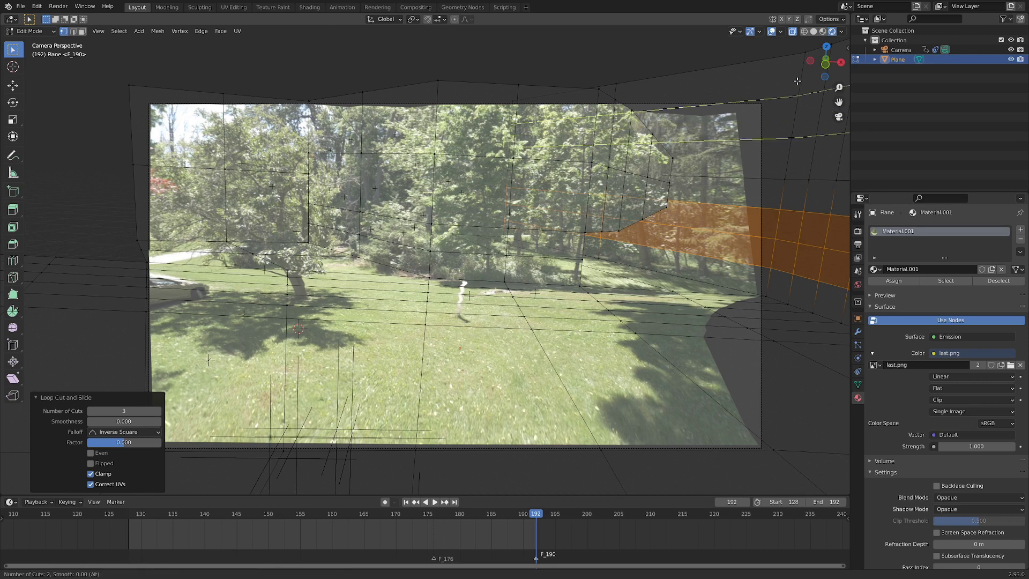
Leave camera view and orbit around the scene mesh, switching between Object and Edit Mode.
{"action": "key", "text": "Escape"}
{"action": "key", "text": "ctrl+Tab"}
{"action": "middle_click_drag", "start_coordinate": [517, 150], "coordinate": [551, 200]}
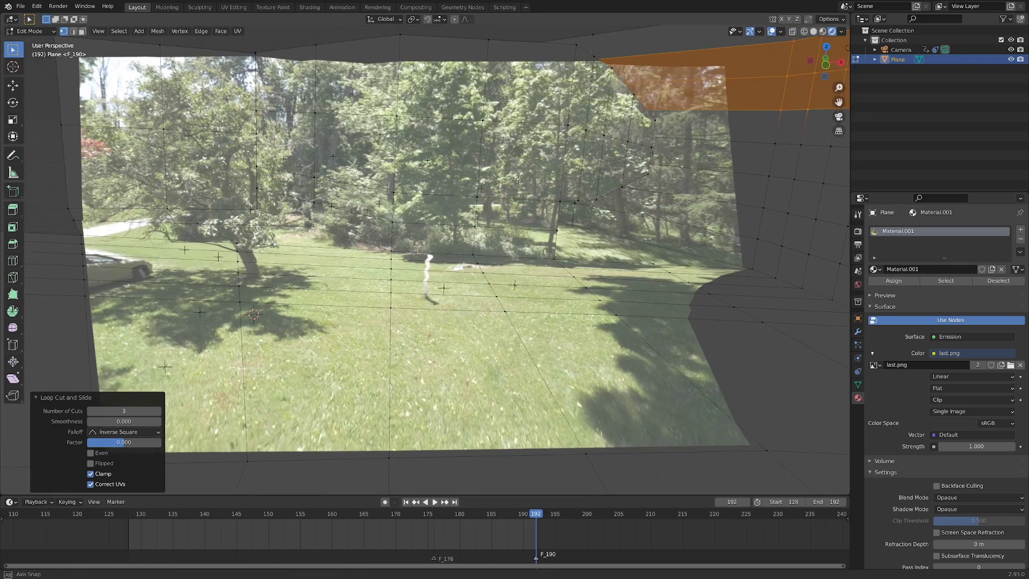
{"action": "key", "text": "ctrl+Tab"}
{"action": "left_click", "coordinate": [552, 201]}
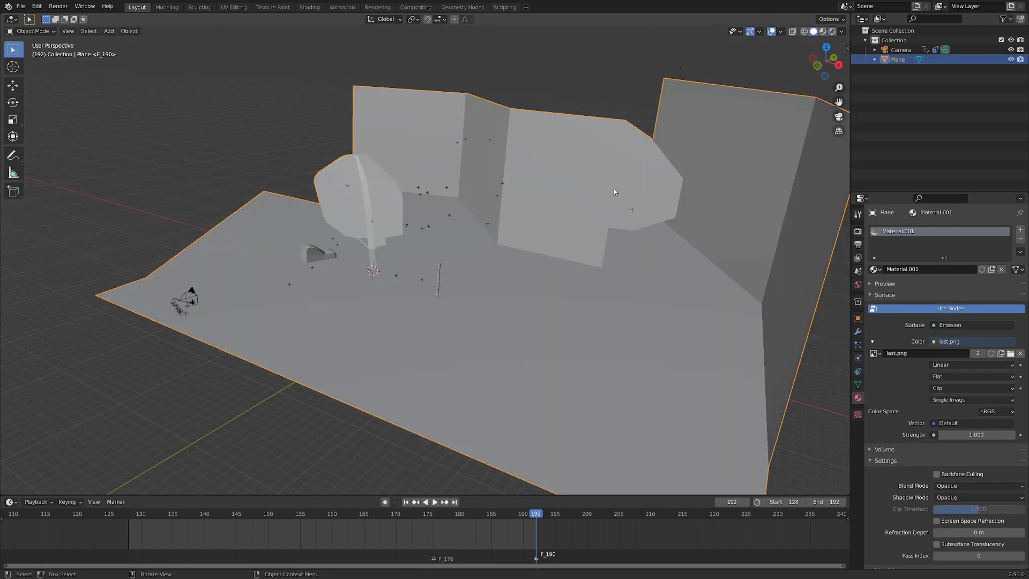
{"action": "middle_click_drag", "start_coordinate": [613, 189], "coordinate": [517, 215]}
{"action": "key", "text": "ctrl+Tab"}
{"action": "left_click", "coordinate": [593, 220]}
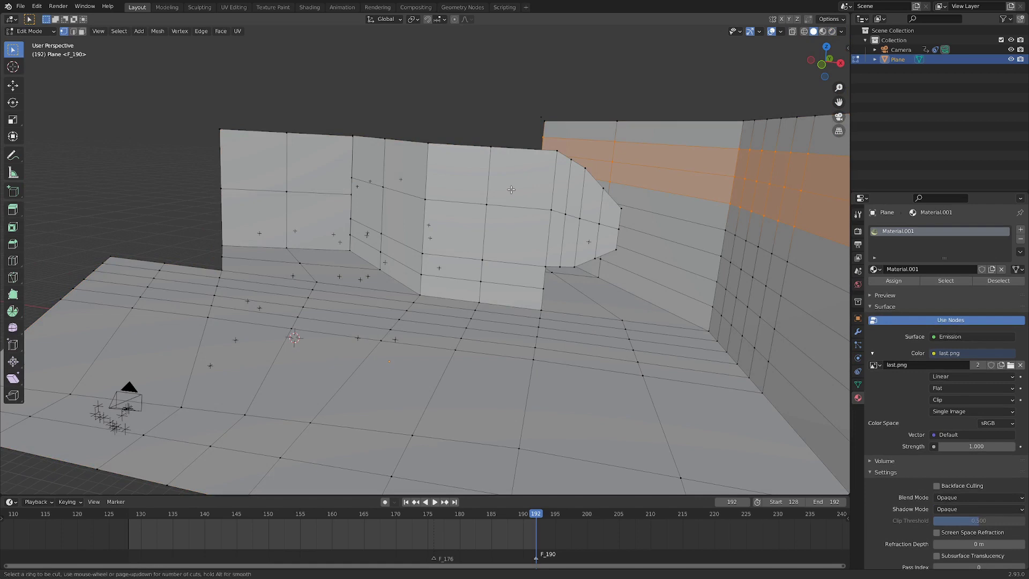
Cut loops through the wall, middle section and left wall's upper row, then select all in camera view.
{"action": "key", "text": "ctrl+r"}
{"action": "left_click", "coordinate": [454, 149]}
{"action": "key", "text": "Escape"}
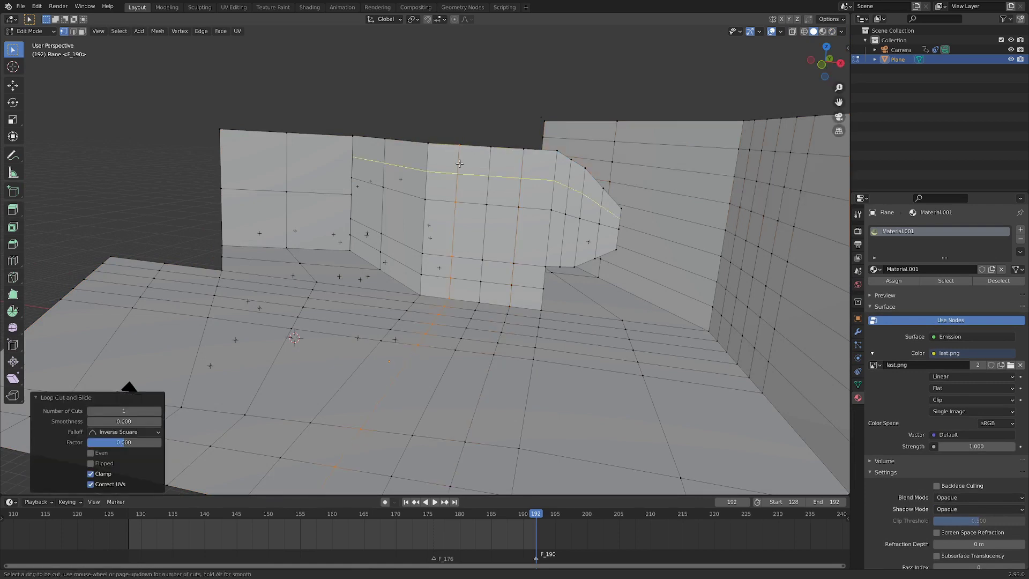
{"action": "key", "text": "ctrl+r"}
{"action": "left_click", "coordinate": [421, 224]}
{"action": "key", "text": "Escape"}
{"action": "key", "text": "ctrl+r"}
{"action": "left_click", "coordinate": [285, 161]}
{"action": "key", "text": "Escape"}
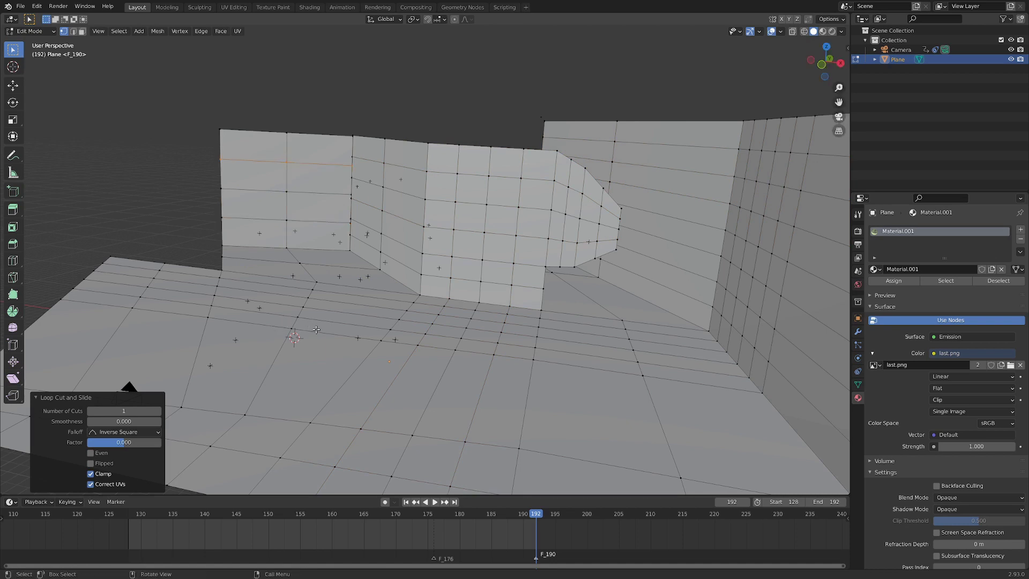
{"action": "key", "text": "a"}
{"action": "key", "text": "KP_0"}
Re-project the photo from the camera and add four centred loop cuts across the ground.
{"action": "key", "text": "u"}
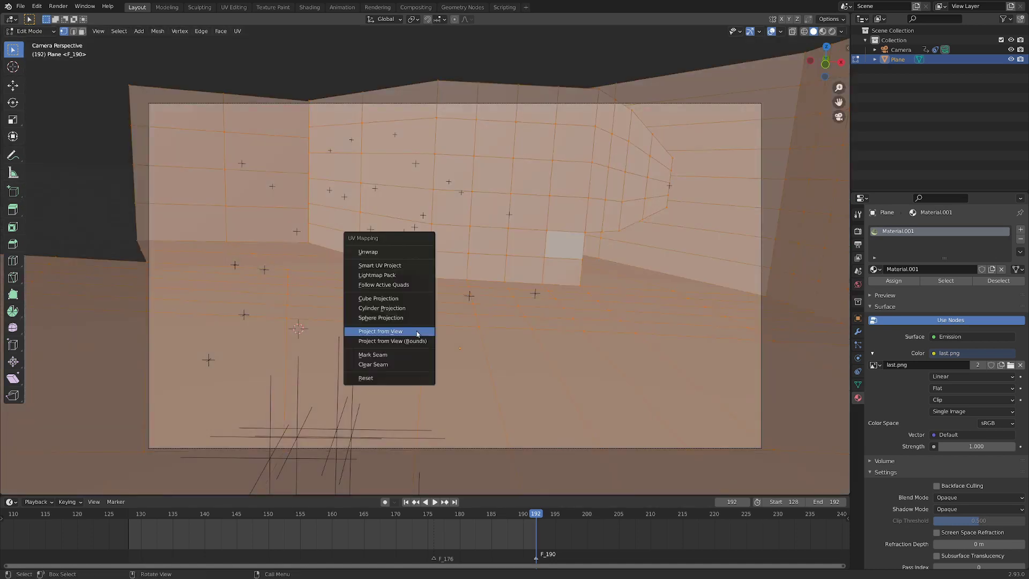
{"action": "left_click", "coordinate": [416, 333]}
{"action": "key", "text": "ctrl+r"}
{"action": "scroll", "coordinate": [504, 381], "scroll_direction": "up", "scroll_amount": 1}
{"action": "scroll", "coordinate": [504, 381], "scroll_direction": "up", "scroll_amount": 2}
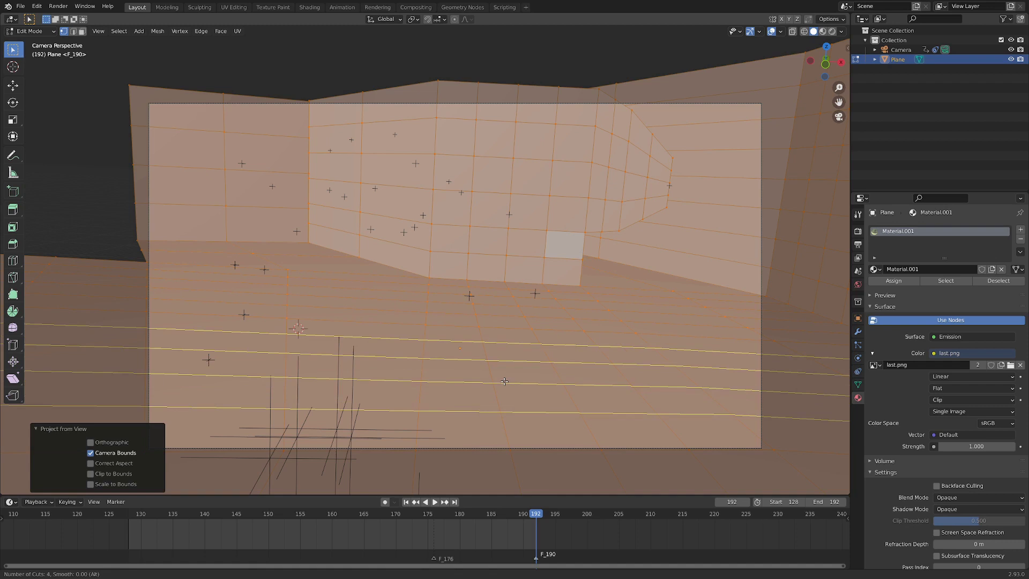
{"action": "left_click", "coordinate": [504, 381]}
{"action": "right_click", "coordinate": [508, 379]}
{"action": "scroll", "coordinate": [507, 379], "scroll_direction": "down", "scroll_amount": 1}
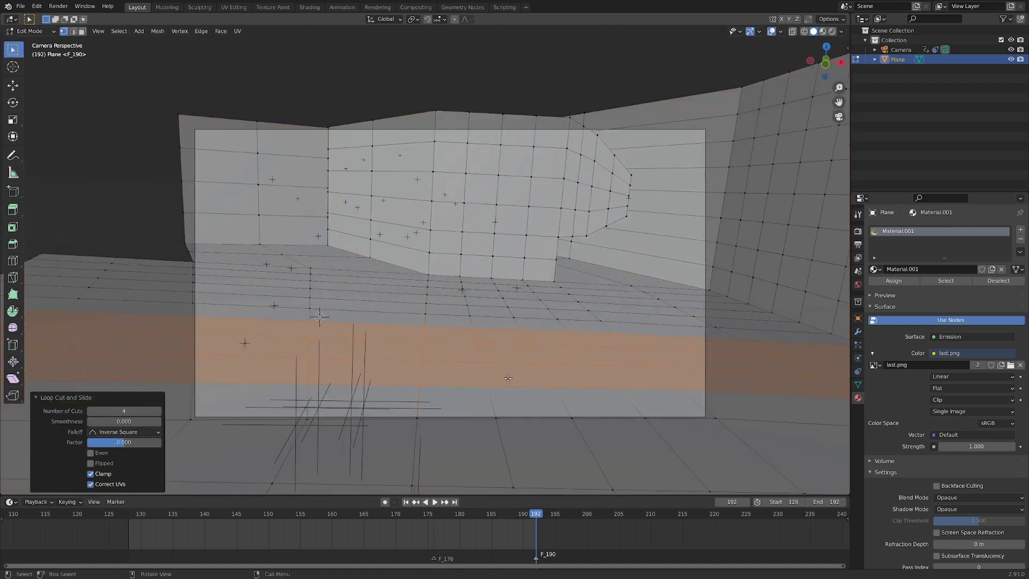
Project the whole mesh from view, switch to Rendered shading, and orbit in Object Mode.
{"action": "key", "text": "u"}
{"action": "key", "text": "a"}
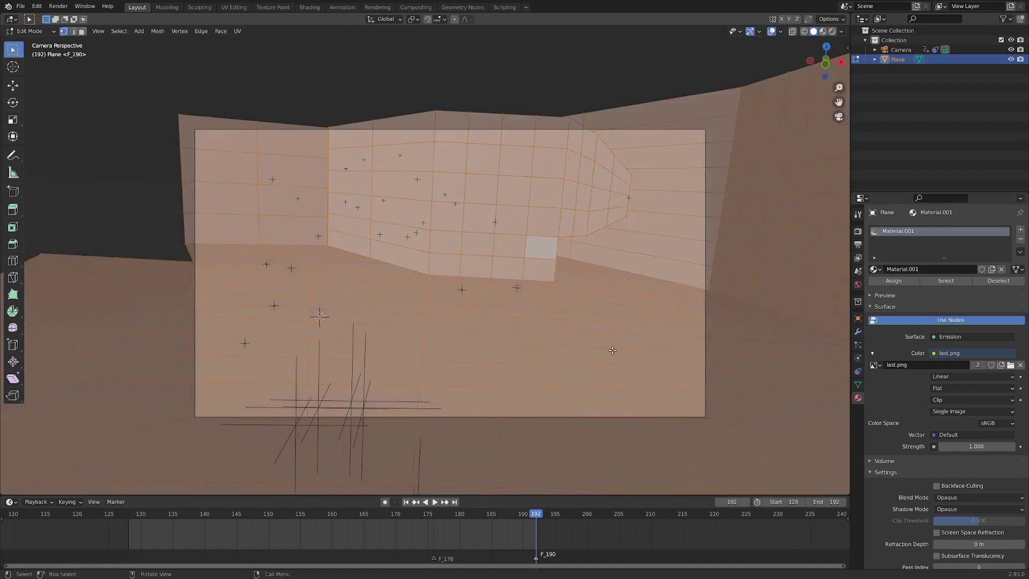
{"action": "key", "text": "u"}
{"action": "left_click", "coordinate": [599, 325]}
{"action": "key", "text": "z"}
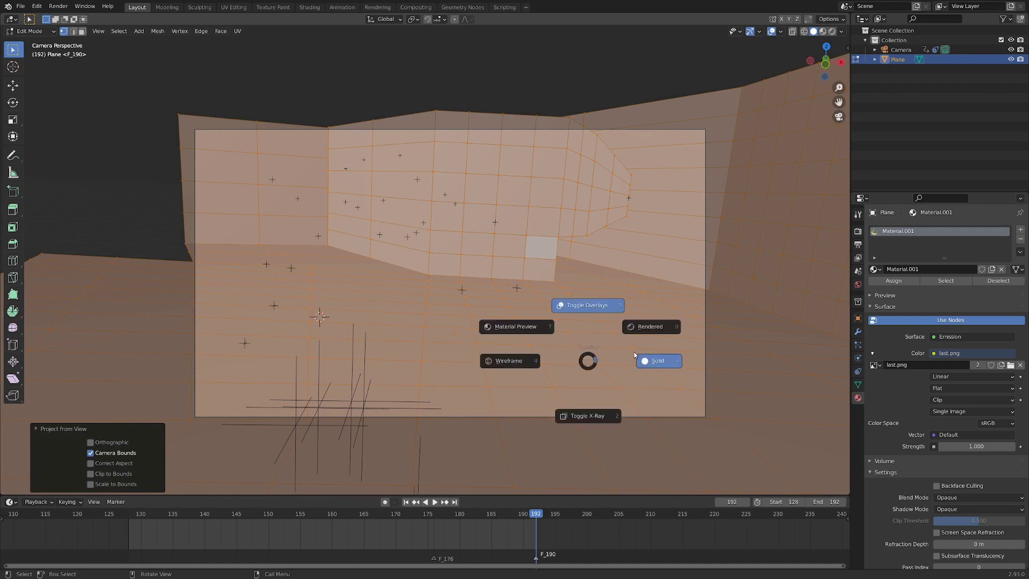
{"action": "left_click", "coordinate": [645, 330]}
{"action": "key", "text": "Tab"}
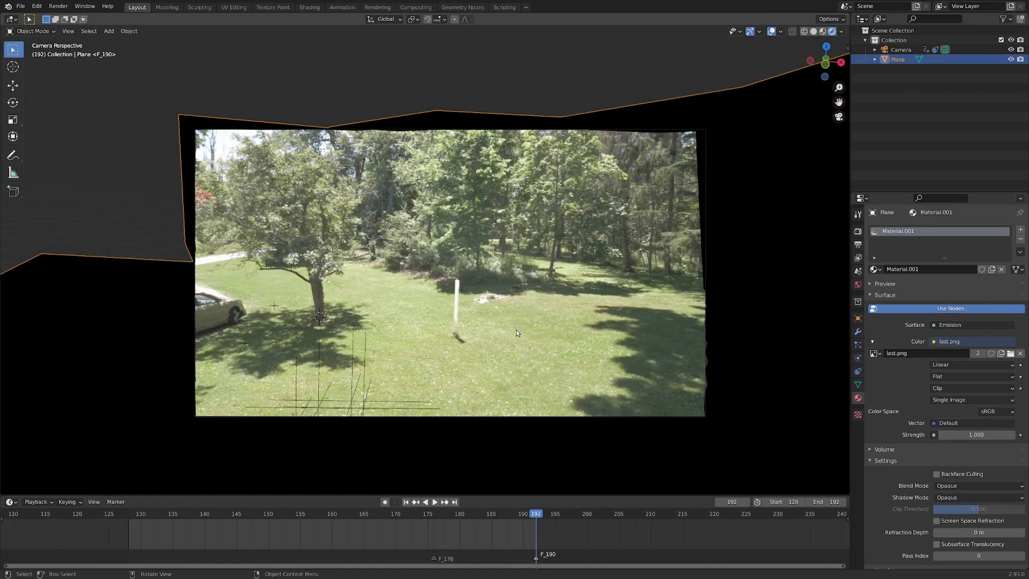
{"action": "middle_click_drag", "start_coordinate": [517, 330], "coordinate": [458, 277]}
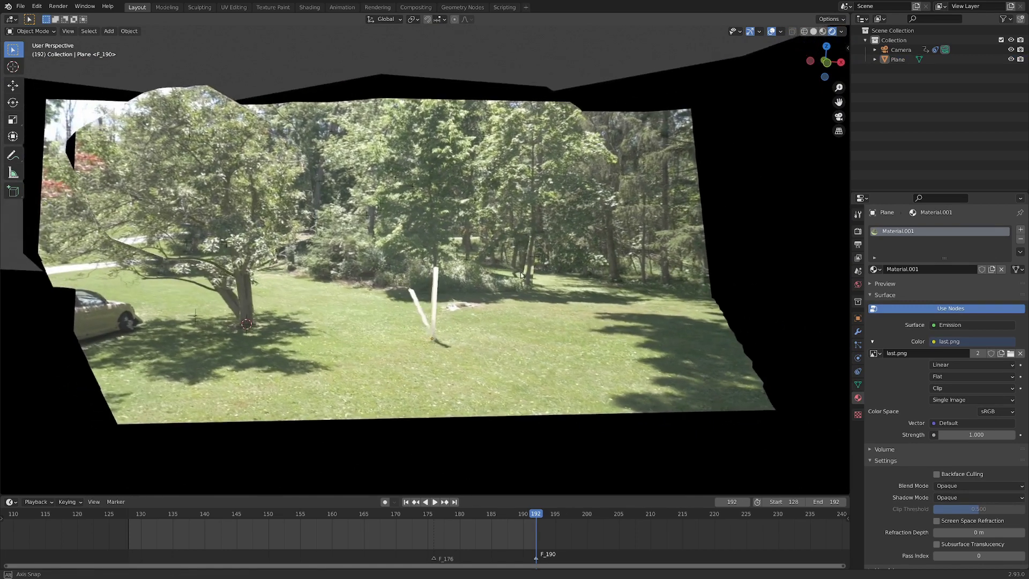
In Edit Mode, knife-cut new edges around the white post.
{"action": "mouse_move", "coordinate": [458, 277]}
{"action": "middle_mouse_down"}
{"action": "mouse_move", "coordinate": [512, 275]}
{"action": "mouse_move", "coordinate": [414, 320]}
{"action": "mouse_move", "coordinate": [485, 326]}
{"action": "middle_mouse_up"}
{"action": "key", "text": "ctrl+Tab"}
{"action": "left_click", "coordinate": [472, 326]}
{"action": "key", "text": "ctrl+r"}
{"action": "left_click_drag", "start_coordinate": [464, 361], "coordinate": [423, 427]}
{"action": "key", "text": "k"}
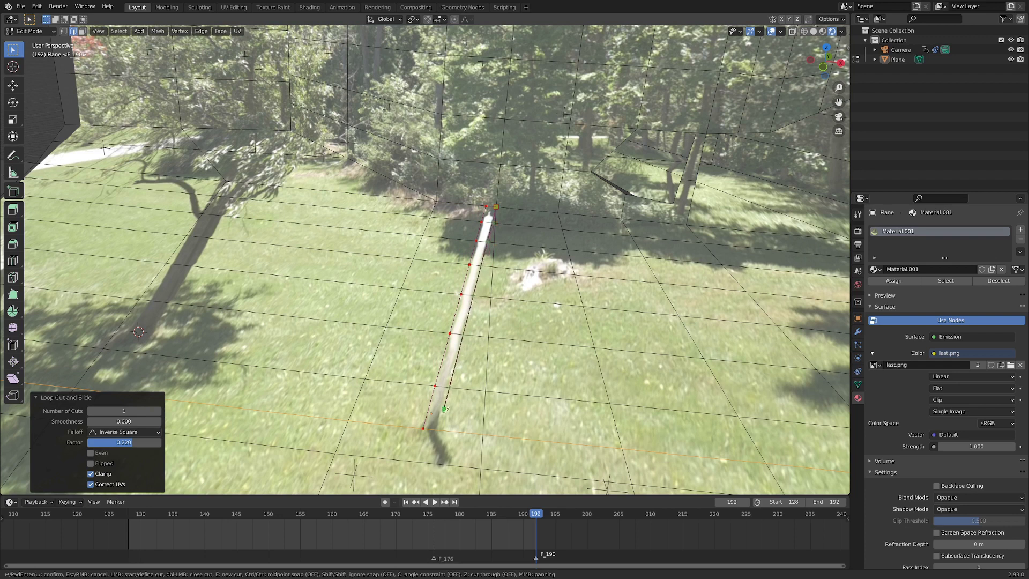
{"action": "key", "text": "Return"}
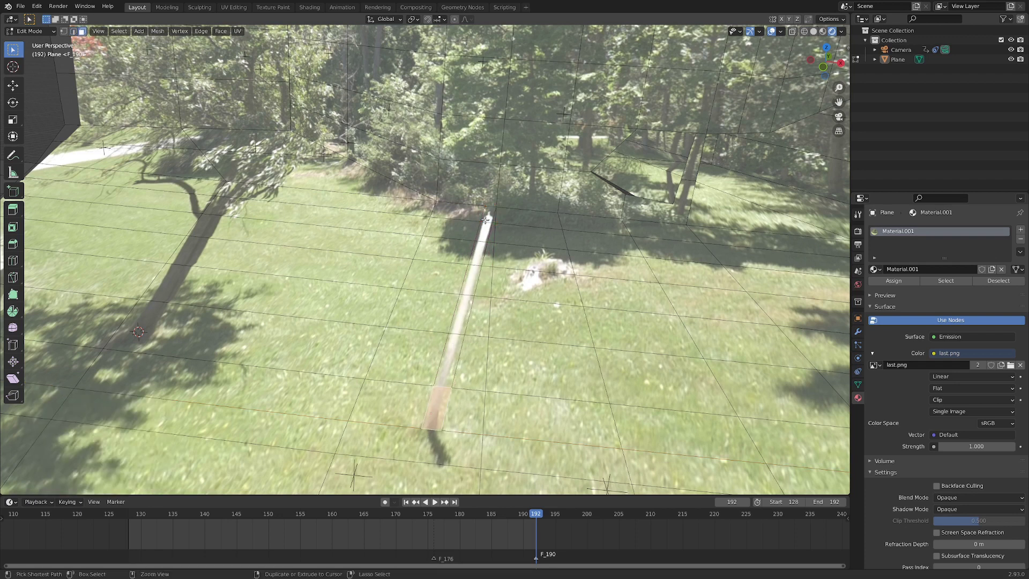
Move the post's faces along X so the post stands upright.
{"action": "left_click", "coordinate": [487, 214], "text": "ctrl"}
{"action": "key", "text": "g"}
{"action": "key", "text": "x"}
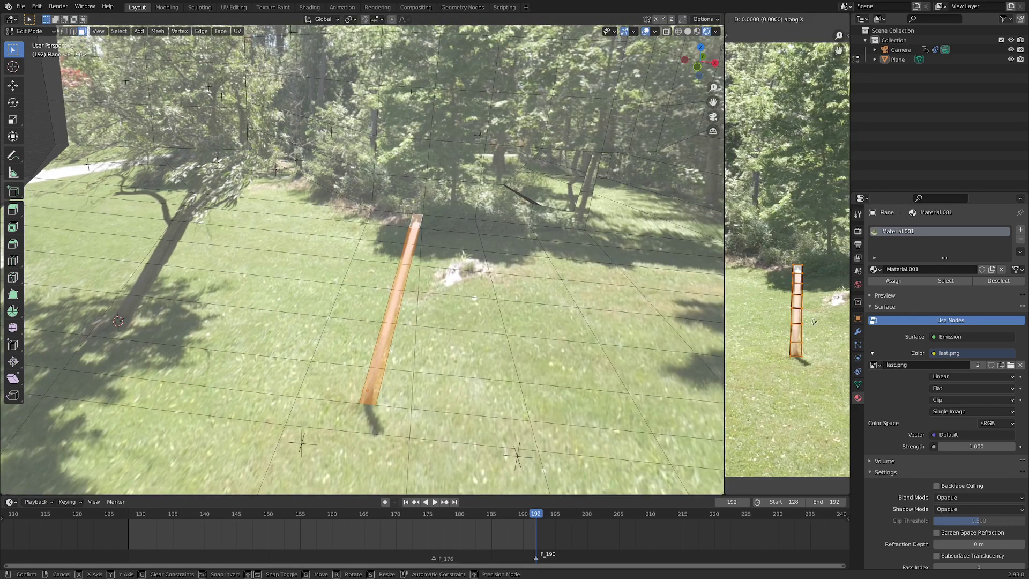
{"action": "key", "text": "Return"}
{"action": "key", "text": "Tab"}
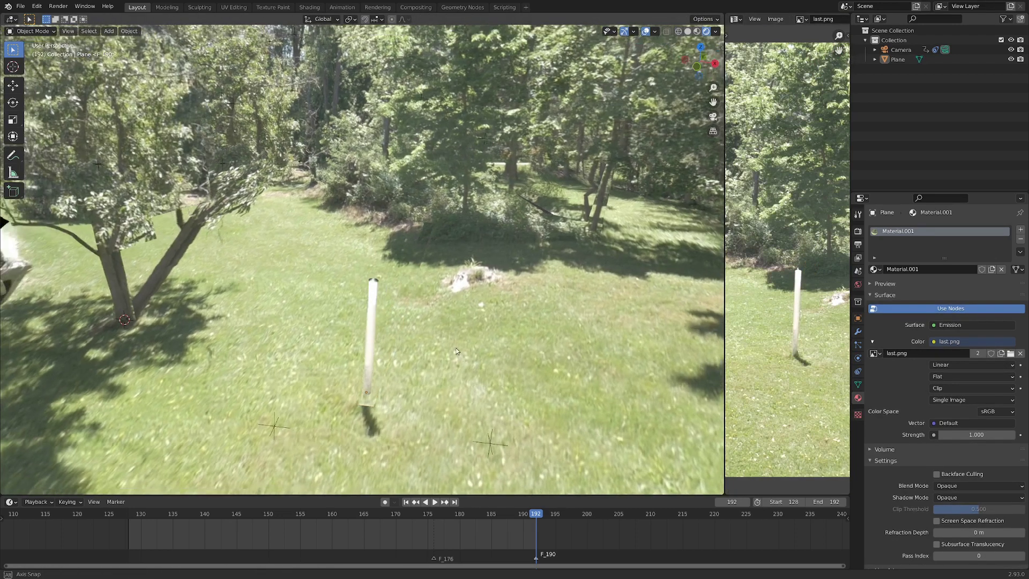
Select the tree trunk faces and begin moving them.
{"action": "key", "text": "Tab"}
{"action": "middle_click_drag", "start_coordinate": [457, 352], "coordinate": [483, 321]}
{"action": "key", "text": "g"}
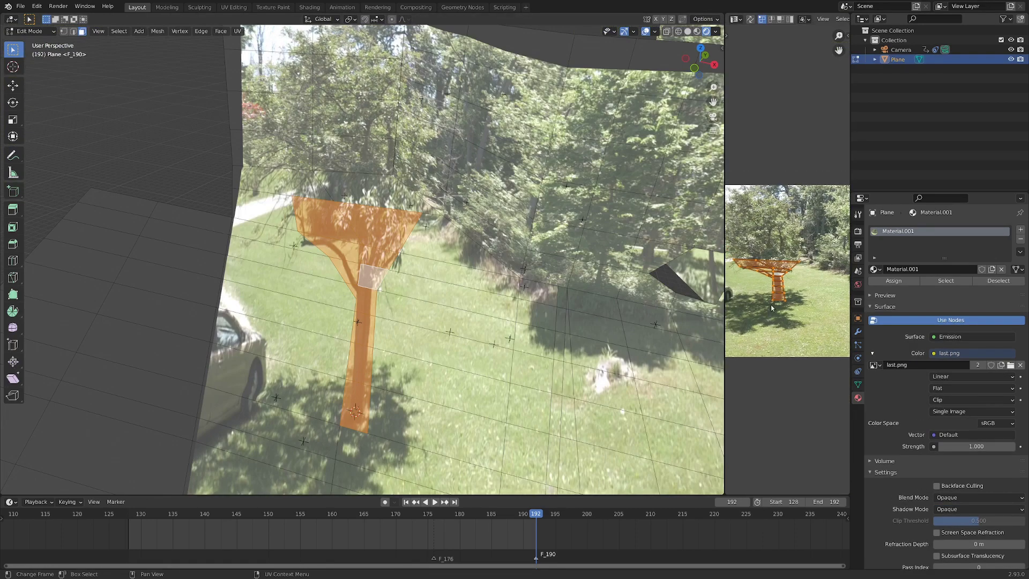
Confirm the trunk move, play the shot through the camera, and go to frame 176.
{"action": "key", "text": "Return"}
{"action": "key", "text": "Tab"}
{"action": "key", "text": "KP_0"}
{"action": "key", "text": "space"}
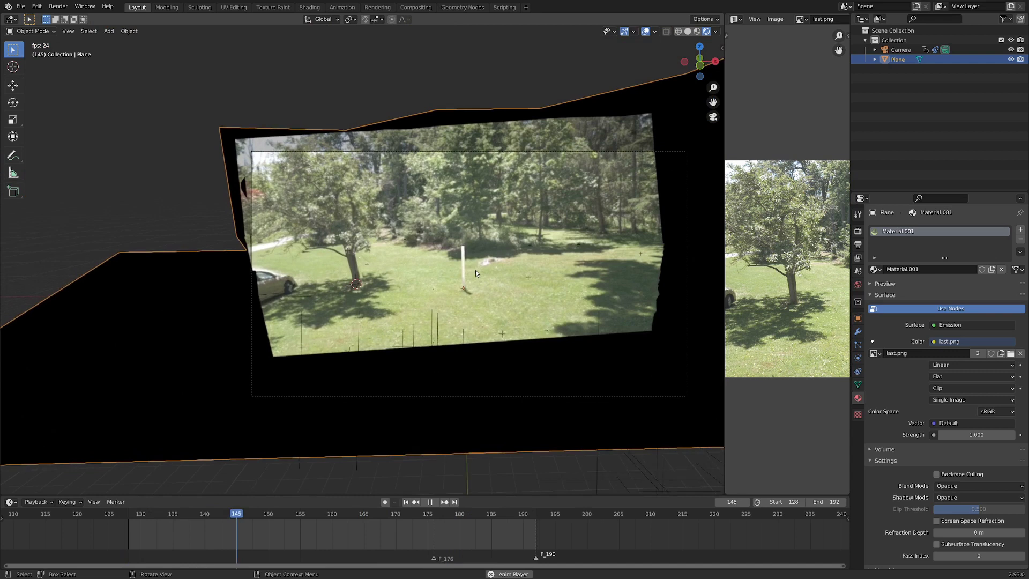
{"action": "key", "text": "space"}
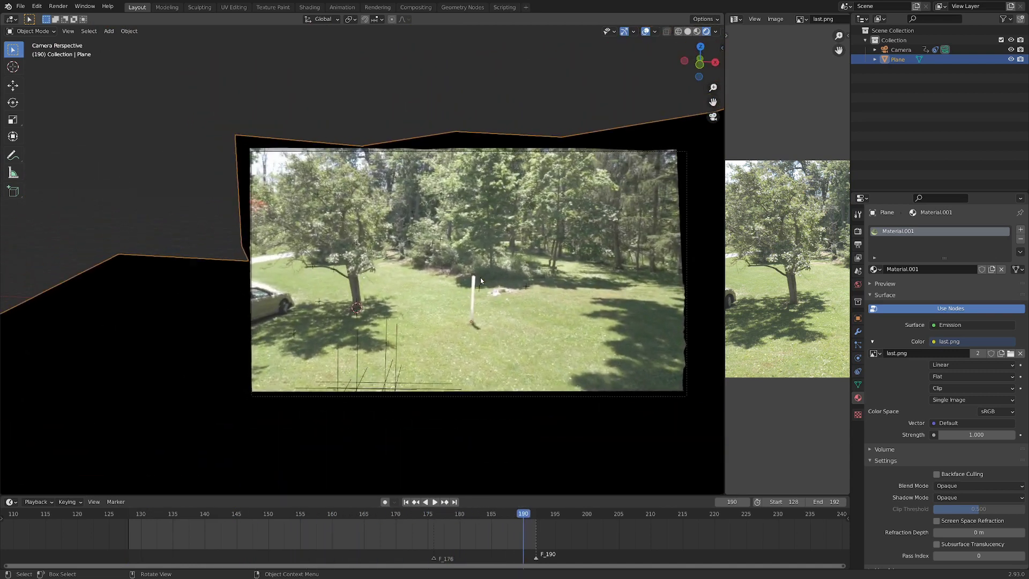
{"action": "key", "text": "space"}
{"action": "left_click_drag", "start_coordinate": [496, 514], "coordinate": [435, 516]}
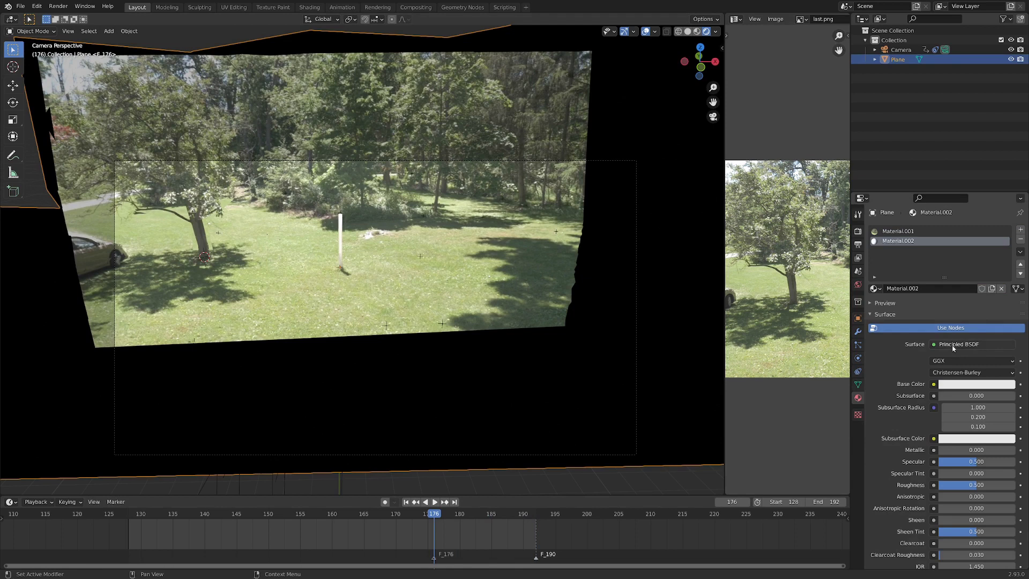
Make the second material Emission with a first.png image texture and fade the camera background.
{"action": "left_click", "coordinate": [953, 344]}
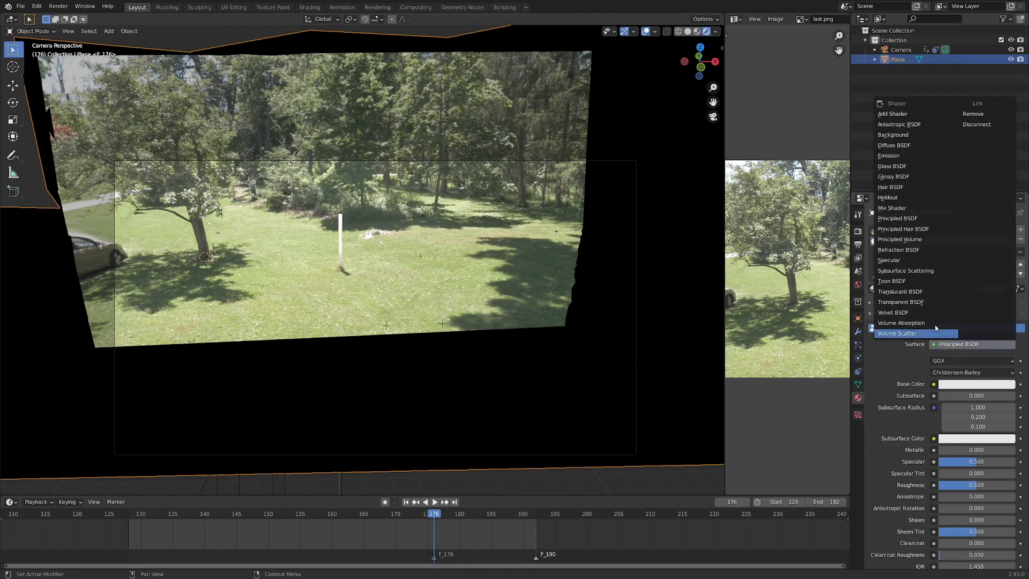
{"action": "left_click", "coordinate": [925, 314]}
{"action": "left_click", "coordinate": [934, 361]}
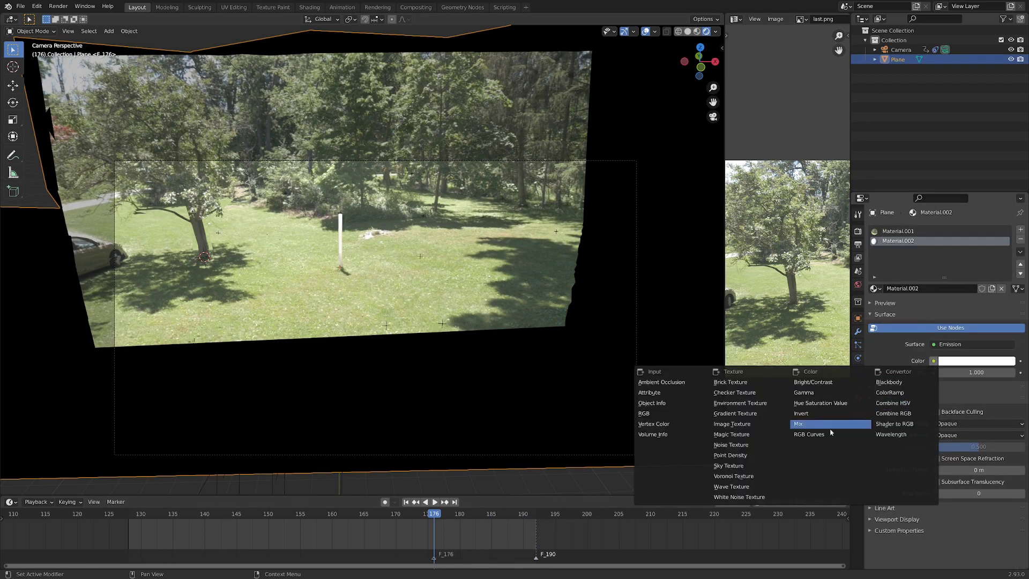
{"action": "left_click", "coordinate": [732, 424]}
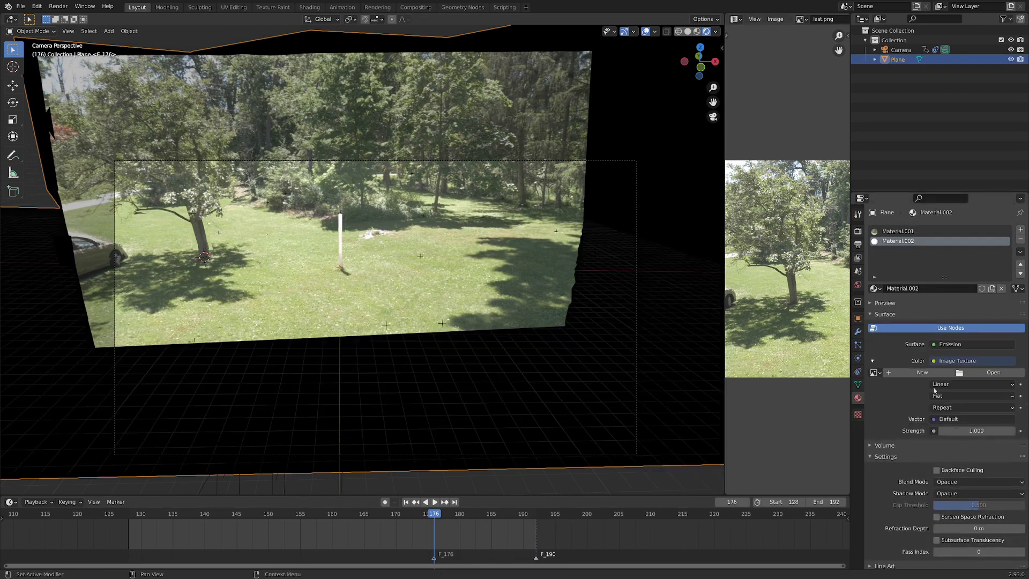
{"action": "left_click", "coordinate": [964, 375]}
{"action": "double_click", "coordinate": [480, 128]}
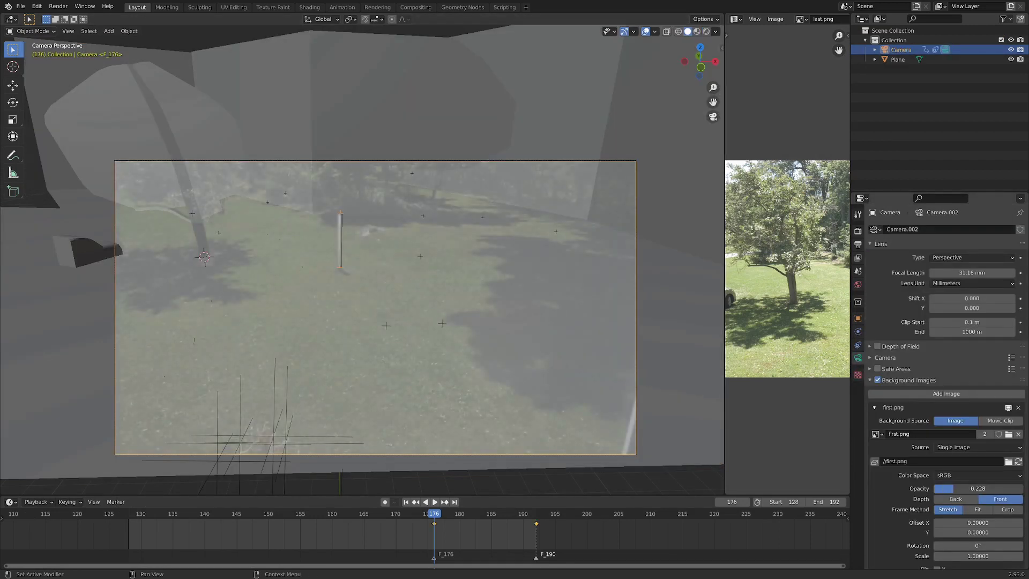
{"action": "left_click_drag", "start_coordinate": [978, 489], "coordinate": [978, 488]}
{"action": "key", "text": "z"}
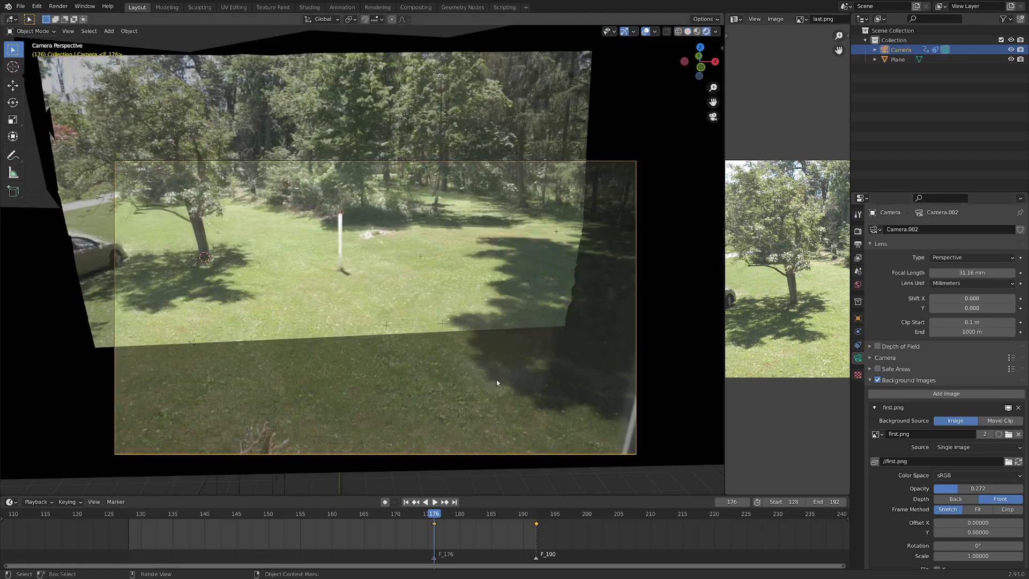
In Edit Mode, edge-slide a ground edge of the plane mesh.
{"action": "left_click", "coordinate": [496, 379]}
{"action": "key", "text": "Tab"}
{"action": "middle_click_drag", "start_coordinate": [496, 379], "coordinate": [346, 305]}
{"action": "key", "text": "g"}
{"action": "key", "text": "g"}
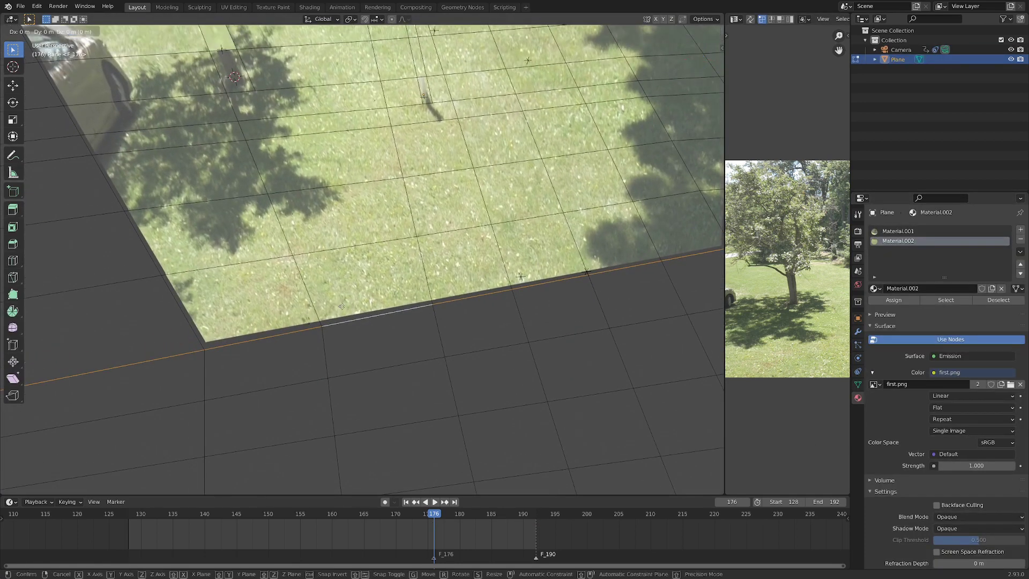
{"action": "left_click", "coordinate": [306, 282]}
{"action": "mouse_move", "coordinate": [306, 282]}
{"action": "middle_mouse_down"}
{"action": "mouse_move", "coordinate": [307, 311]}
{"action": "mouse_move", "coordinate": [353, 403]}
{"action": "middle_mouse_up"}
Knife-cut a new boundary along the edge of the projected photo's frame.
{"action": "key", "text": "3"}
{"action": "left_click", "coordinate": [383, 470], "text": "ctrl"}
{"action": "key", "text": "k"}
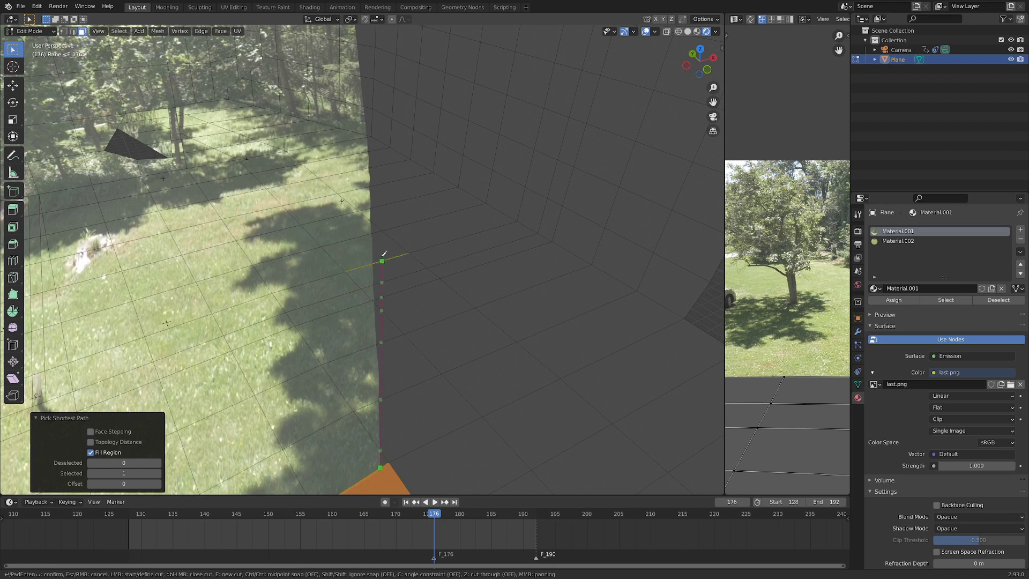
{"action": "middle_click_drag", "start_coordinate": [368, 168], "coordinate": [407, 170]}
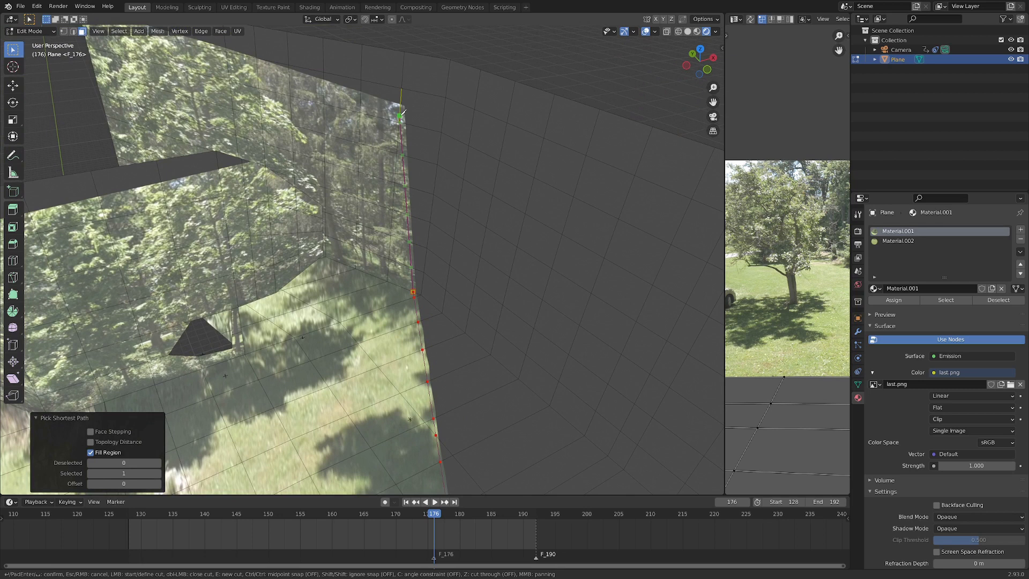
{"action": "key", "text": "Return"}
{"action": "middle_click_drag", "start_coordinate": [403, 101], "coordinate": [407, 333]}
Circle-select the faces and walls outside the photo area, then look through the scene camera.
{"action": "key", "text": "c"}
{"action": "left_click_drag", "start_coordinate": [407, 333], "coordinate": [399, 284]}
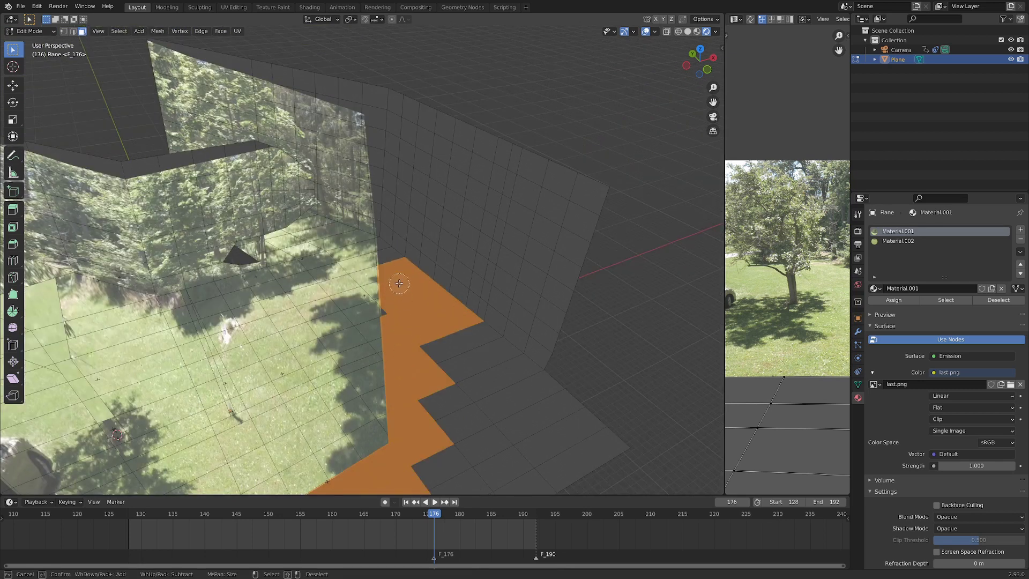
{"action": "middle_click_drag", "start_coordinate": [394, 283], "coordinate": [193, 402]}
{"action": "left_click_drag", "start_coordinate": [193, 403], "coordinate": [185, 398]}
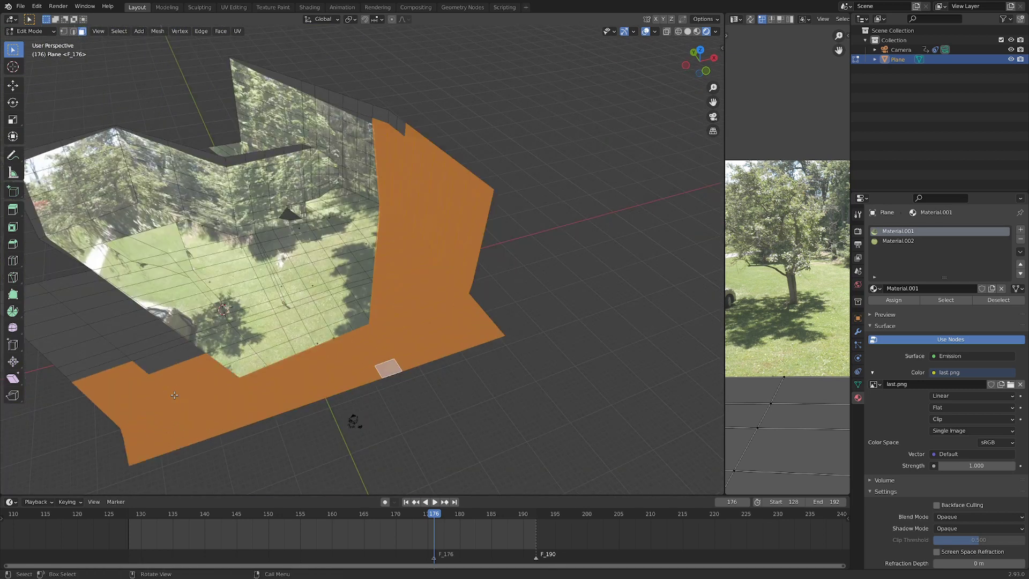
{"action": "key", "text": "Return"}
{"action": "key", "text": "KP_0"}
Put the selected faces in a new vertex group with Material.002, and reproject UVs from camera view.
{"action": "middle_click_drag", "start_coordinate": [537, 305], "coordinate": [563, 294], "text": "shift"}
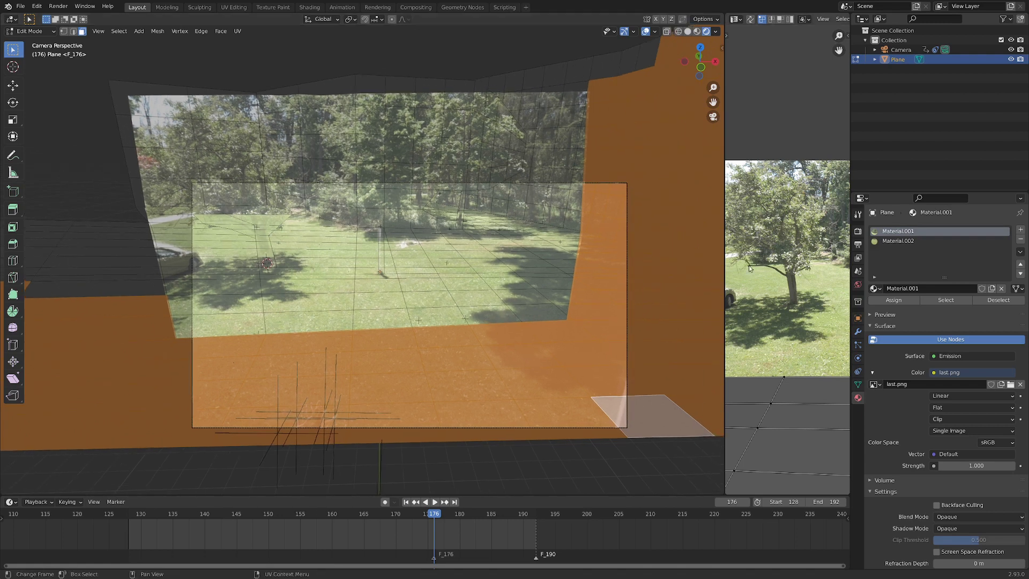
{"action": "key", "text": "ctrl+g"}
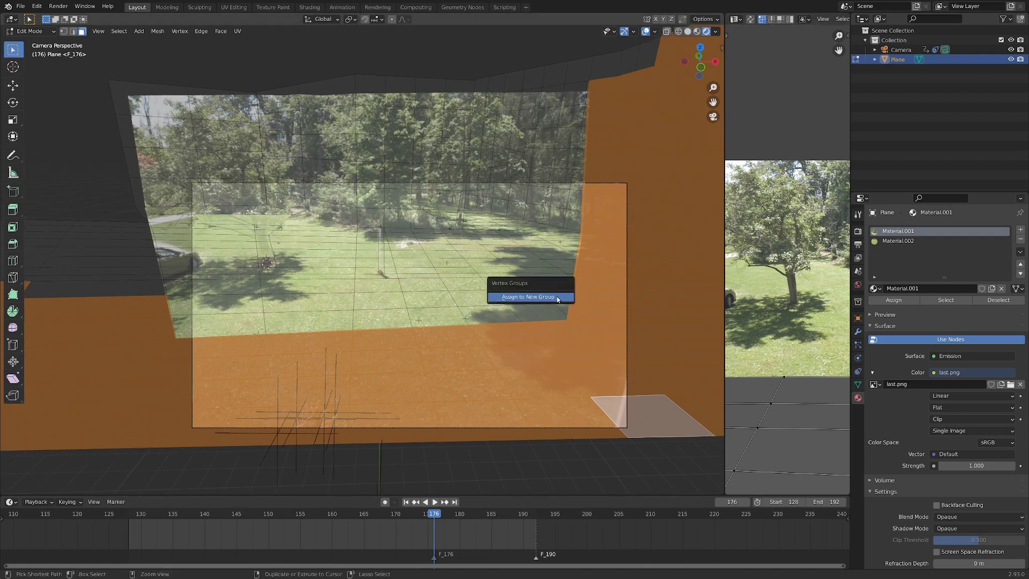
{"action": "left_click", "coordinate": [499, 294]}
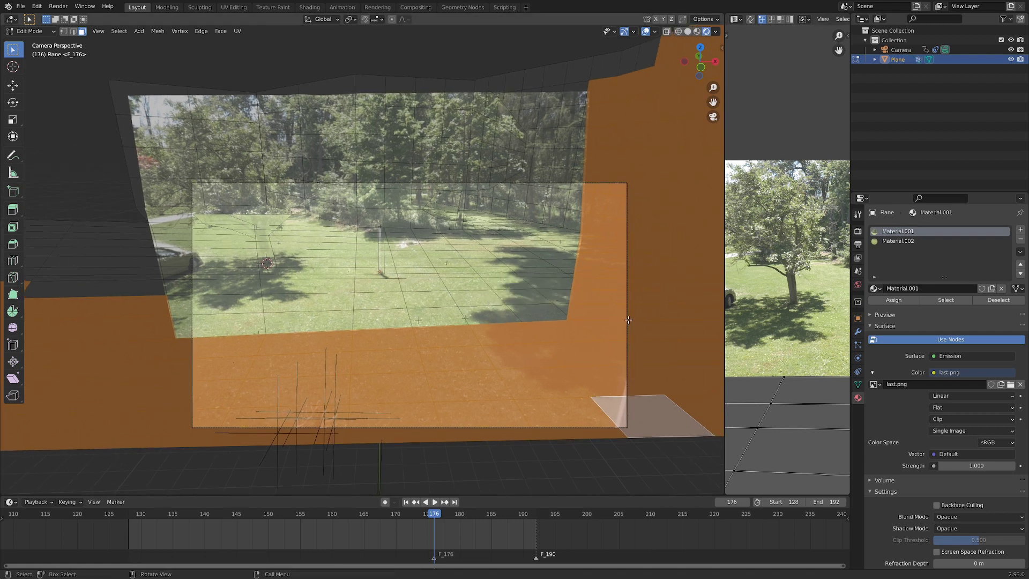
{"action": "left_click", "coordinate": [929, 241]}
{"action": "left_click", "coordinate": [888, 299]}
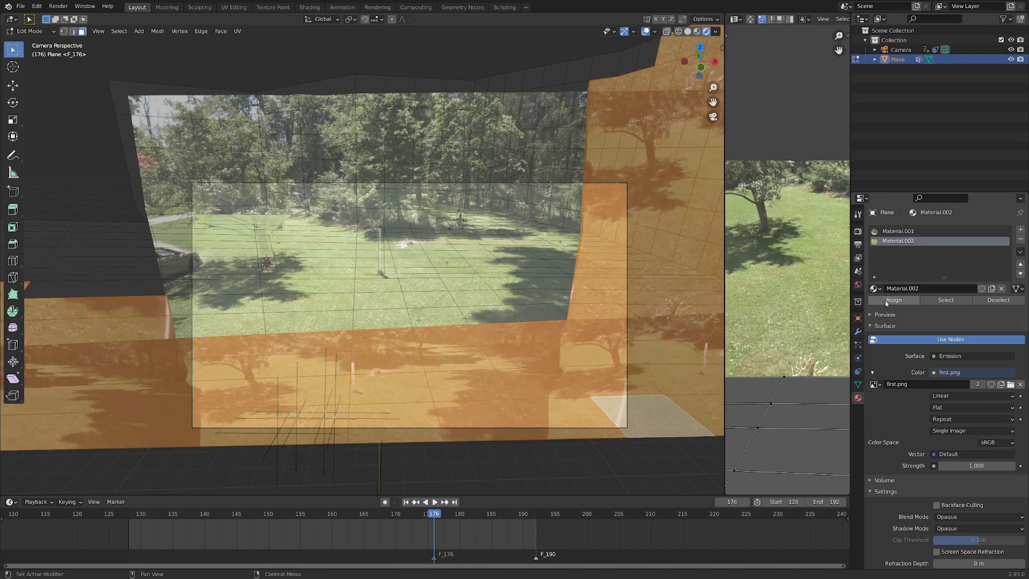
{"action": "key", "text": "u"}
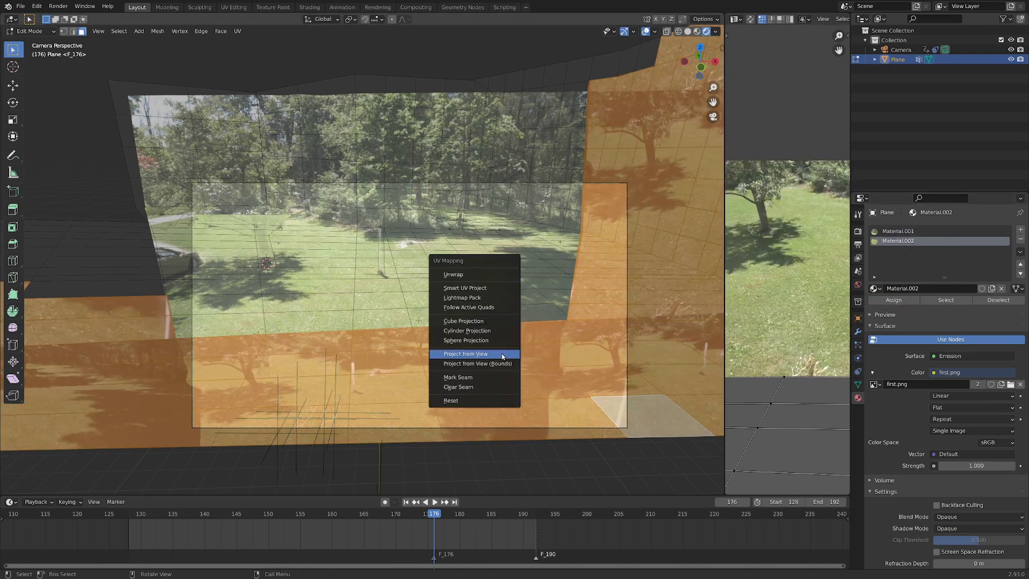
{"action": "left_click", "coordinate": [502, 353]}
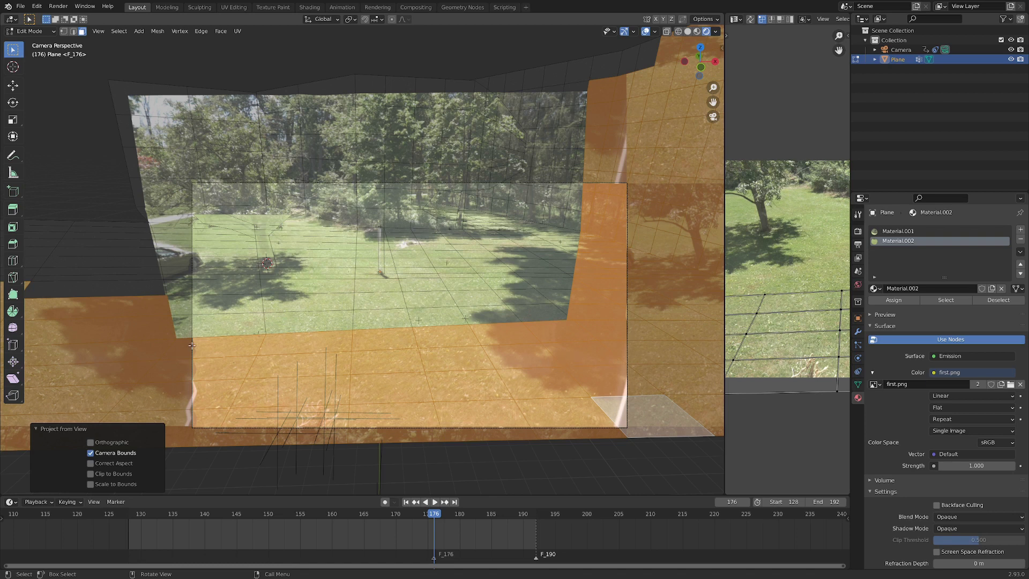
Add two loop cuts across the plane and check the result in Object Mode.
{"action": "key", "text": "ctrl"}
{"action": "key", "text": "ctrl+r"}
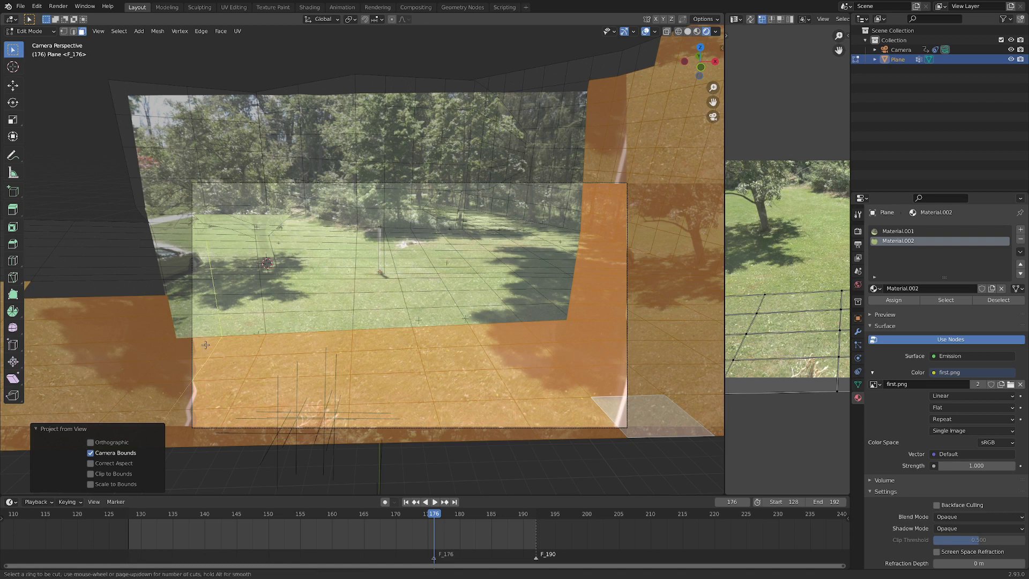
{"action": "left_click", "coordinate": [206, 345]}
{"action": "right_click", "coordinate": [205, 345]}
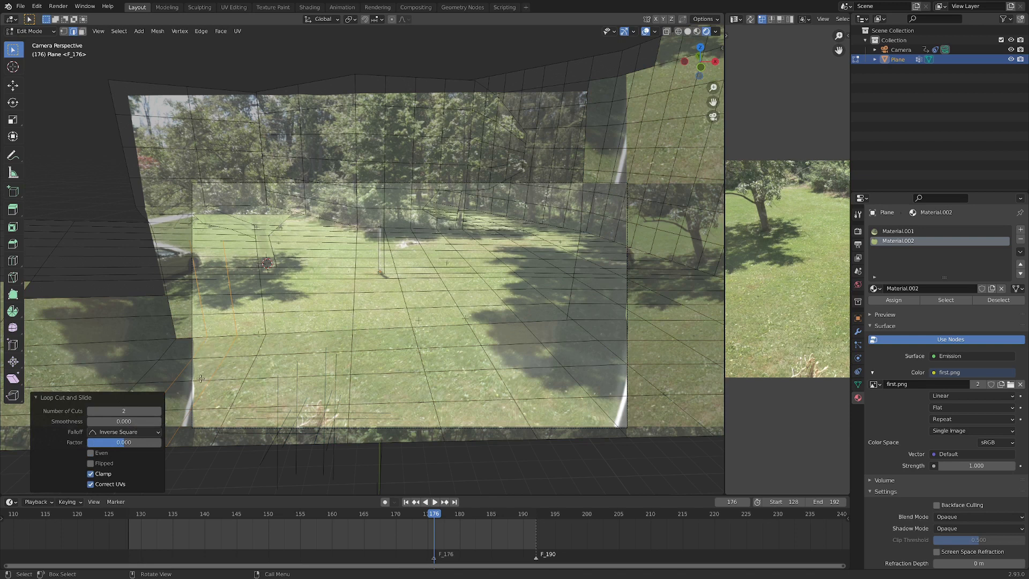
{"action": "key", "text": "Tab"}
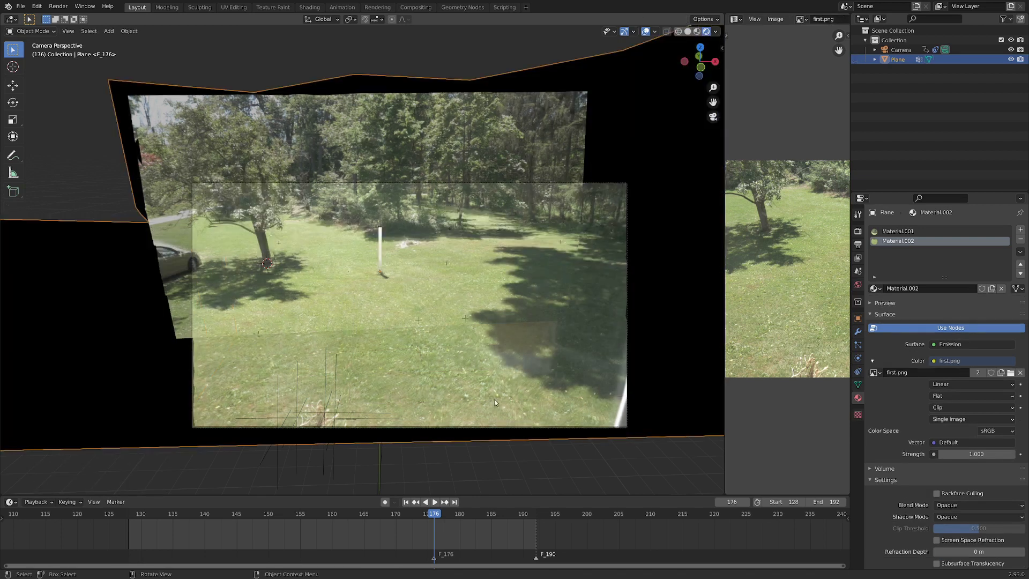
{"action": "key", "text": "Tab"}
Knife-cut the mesh, leave Edit Mode, and advance to frame 180.
{"action": "key", "text": "k"}
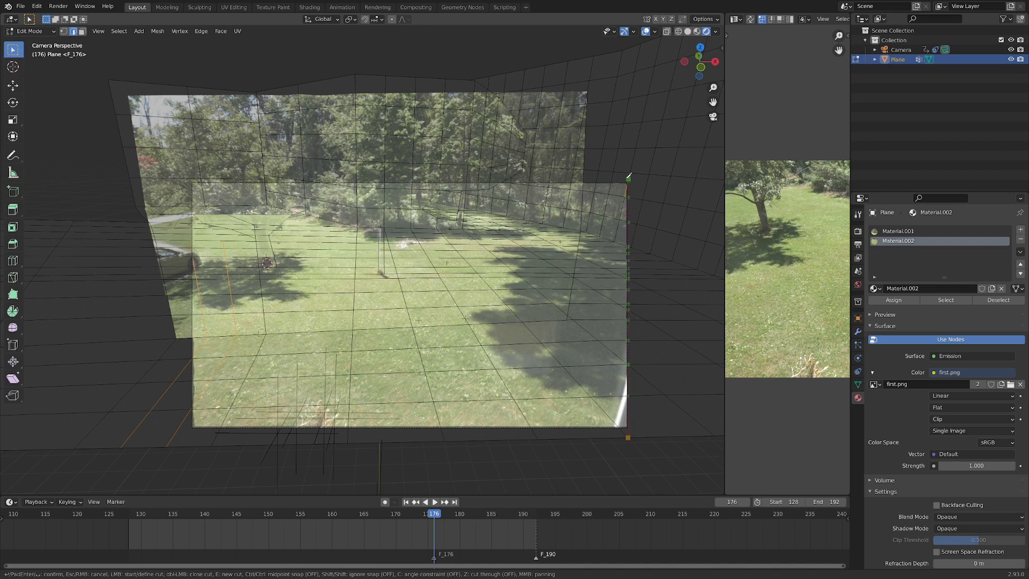
{"action": "key", "text": "Escape"}
{"action": "key", "text": "Tab"}
{"action": "key", "text": "Right"}
{"action": "key", "text": "Right"}
{"action": "key", "text": "Right"}
{"action": "key", "text": "Right"}
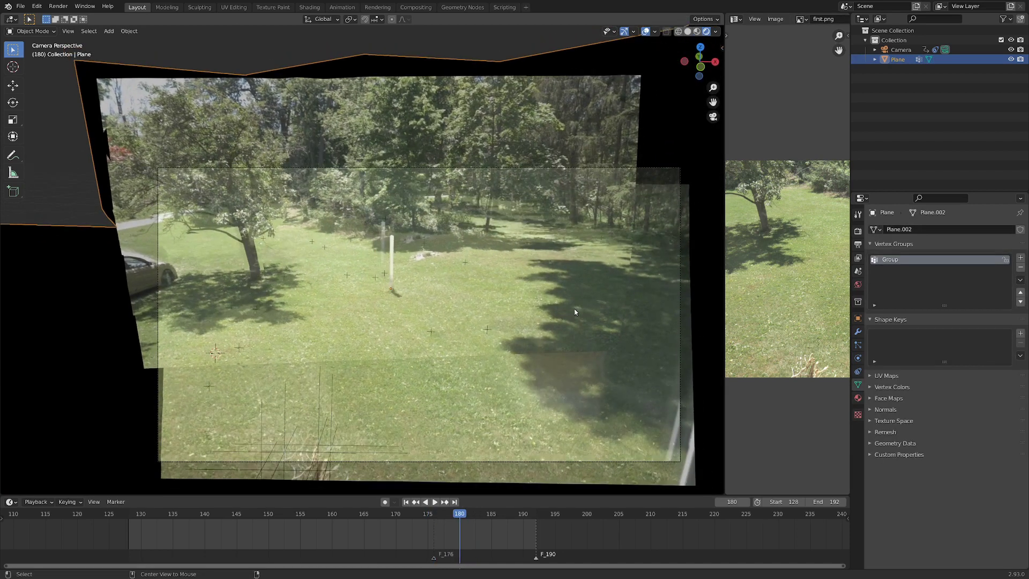
{"action": "key", "text": "Right"}
{"action": "key", "text": "Right"}
{"action": "key", "text": "Right"}
At frame 184, knife-cut the plane from the tracked camera view.
{"action": "mouse_move", "coordinate": [575, 311]}
{"action": "middle_mouse_down"}
{"action": "mouse_move", "coordinate": [586, 292]}
{"action": "mouse_move", "coordinate": [569, 298]}
{"action": "middle_mouse_up"}
{"action": "key", "text": "KP_0"}
{"action": "key", "text": "Tab"}
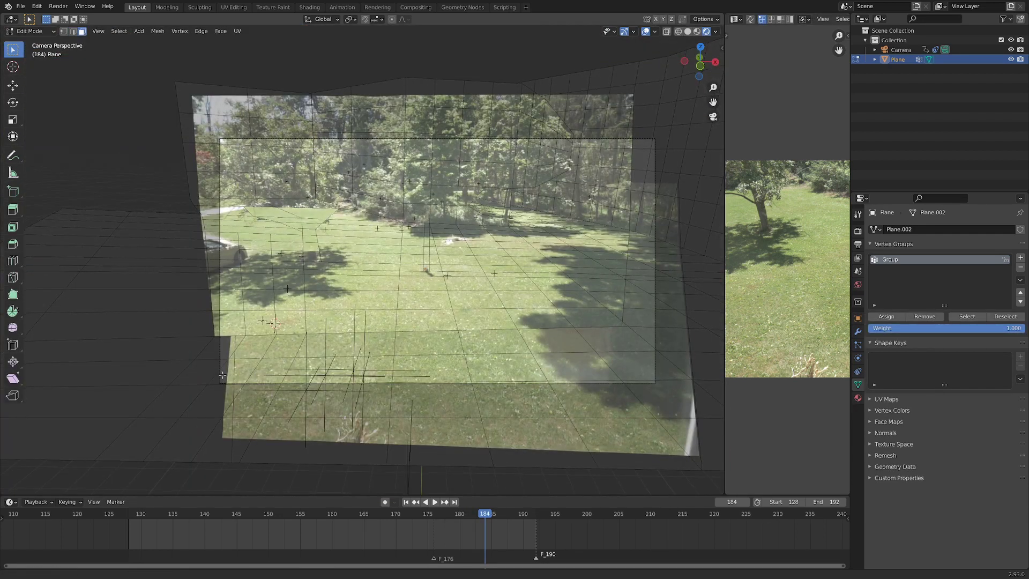
{"action": "scroll", "coordinate": [221, 375], "scroll_direction": "up", "scroll_amount": 2}
{"action": "scroll", "coordinate": [222, 373], "scroll_direction": "up", "scroll_amount": 2}
{"action": "scroll", "coordinate": [222, 374], "scroll_direction": "up", "scroll_amount": 2}
{"action": "key", "text": "k"}
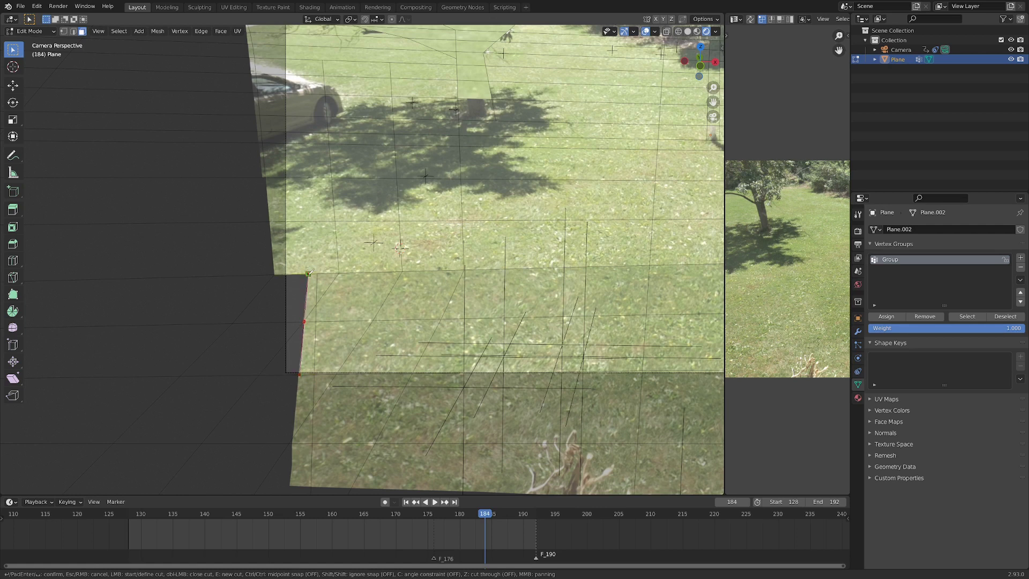
{"action": "key", "text": "Return"}
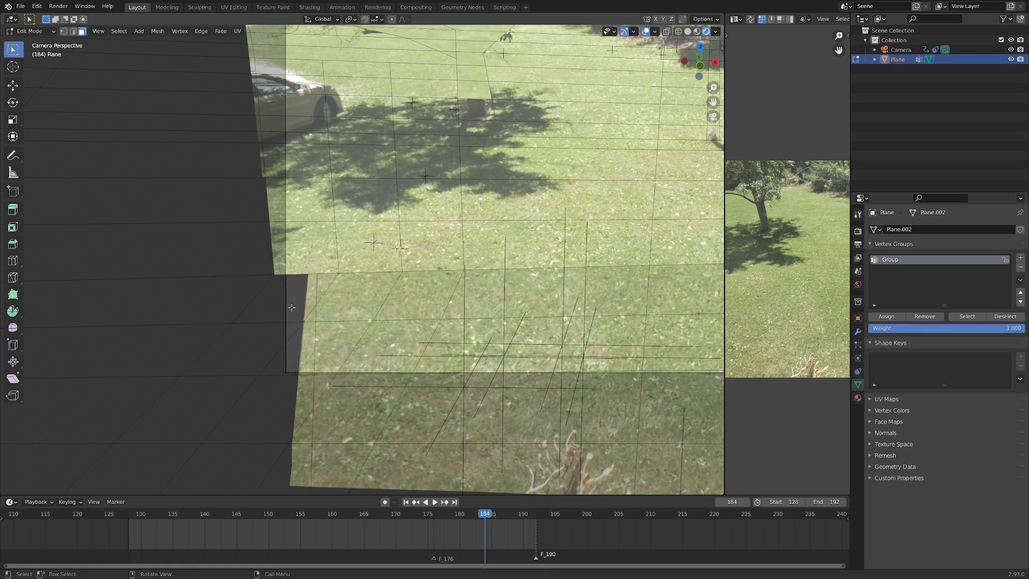
Select three faces on the plane's left edge and push them outward.
{"action": "left_click", "coordinate": [290, 347]}
{"action": "left_click", "coordinate": [241, 354], "text": "shift"}
{"action": "left_click", "coordinate": [274, 297], "text": "shift"}
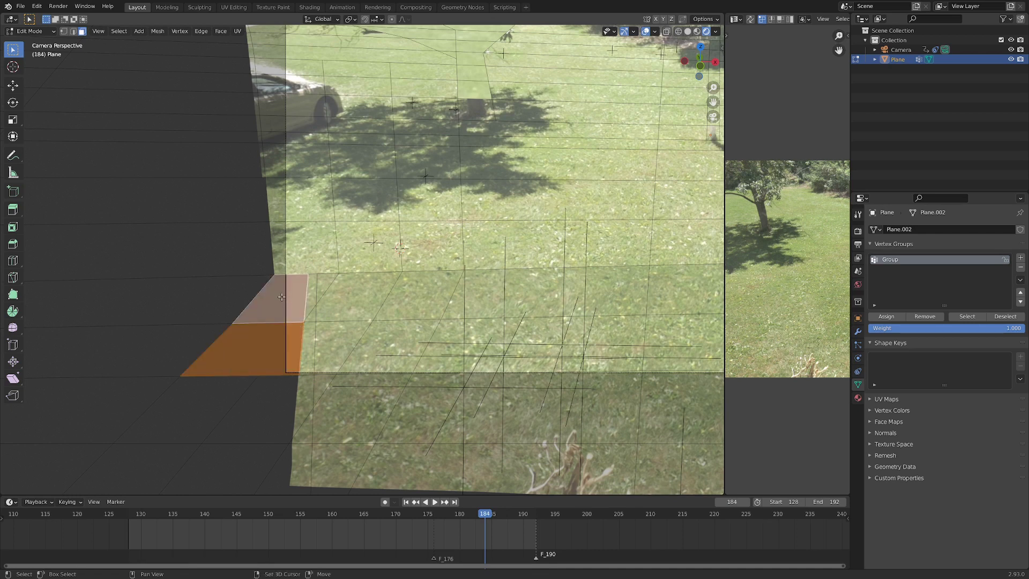
{"action": "middle_click_drag", "start_coordinate": [728, 318], "coordinate": [837, 318]}
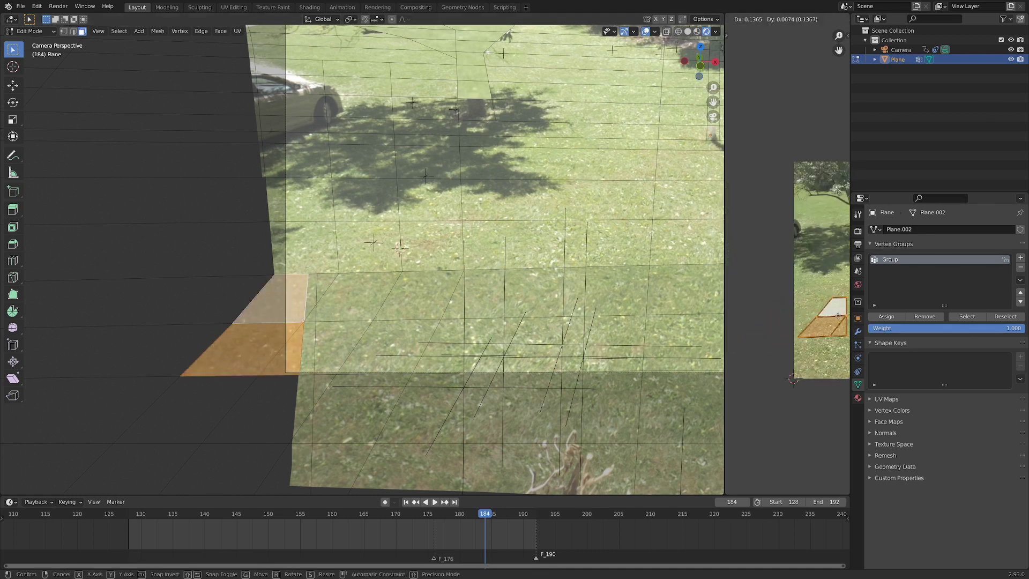
Knife-cut the plane again at frame 187.
{"action": "key", "text": "k"}
{"action": "key", "text": "Return"}
{"action": "key", "text": "Right"}
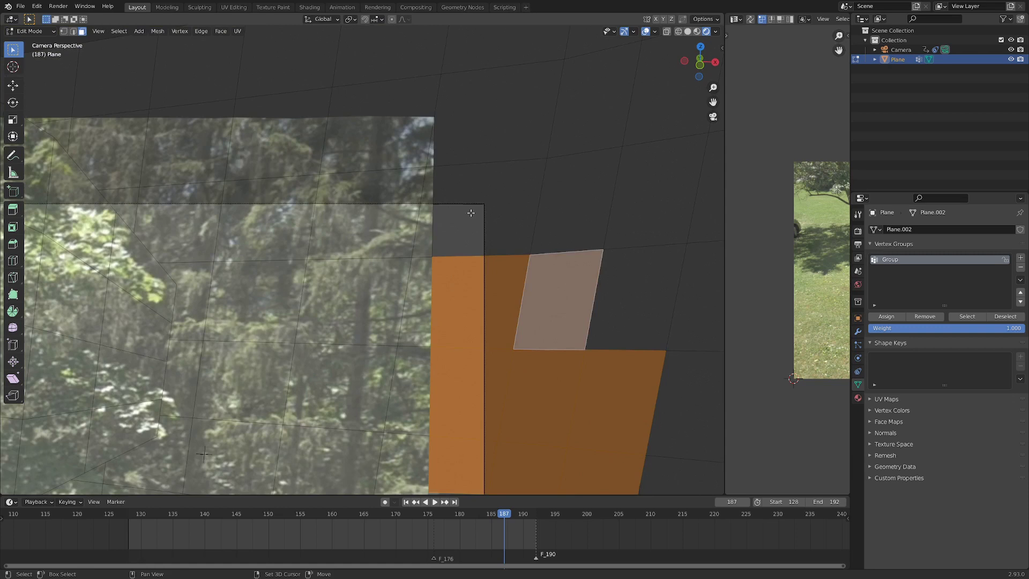
{"action": "key", "text": "Right"}
{"action": "key", "text": "Right"}
{"action": "left_click", "coordinate": [857, 397]}
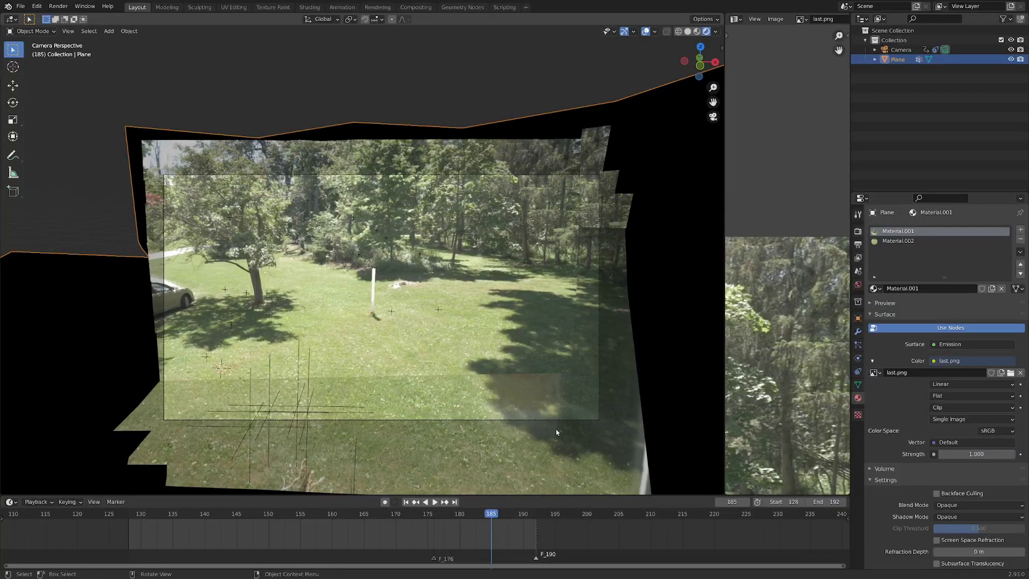
{"action": "scroll", "coordinate": [410, 404], "scroll_direction": "up", "scroll_amount": 3}
{"action": "scroll", "coordinate": [318, 419], "scroll_direction": "up", "scroll_amount": 3}
{"action": "scroll", "coordinate": [346, 337], "scroll_direction": "up", "scroll_amount": 3}
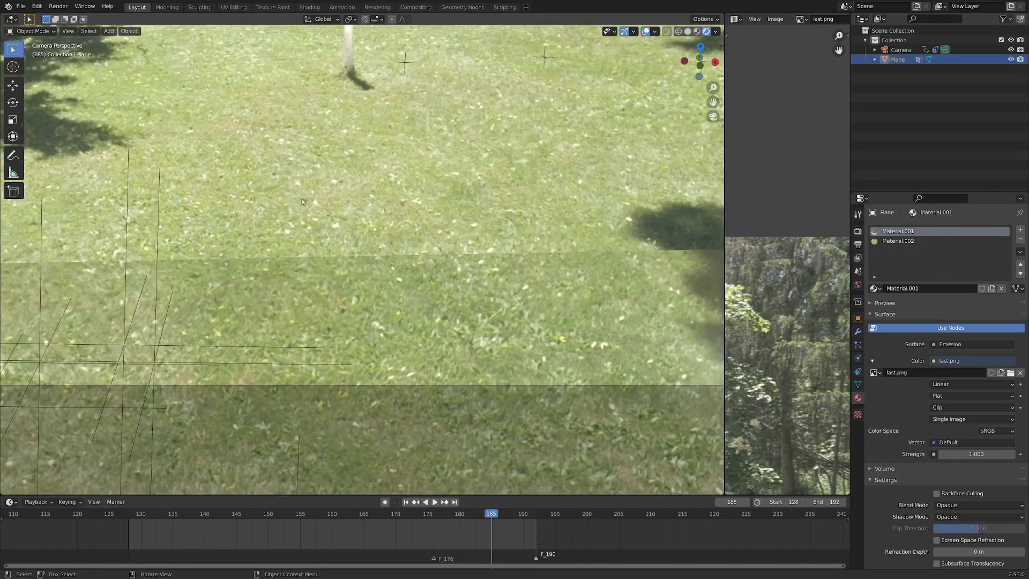
{"action": "scroll", "coordinate": [374, 254], "scroll_direction": "up", "scroll_amount": 3}
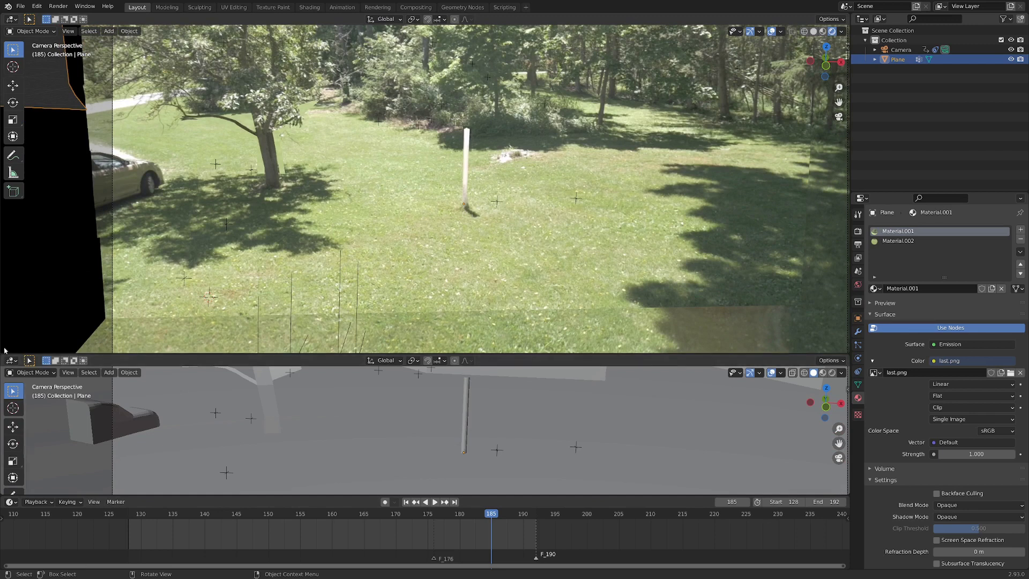
Show Material.002 in a lower Shader Editor and insert RGB Curves between first.png and Emission.
{"action": "left_click", "coordinate": [12, 361]}
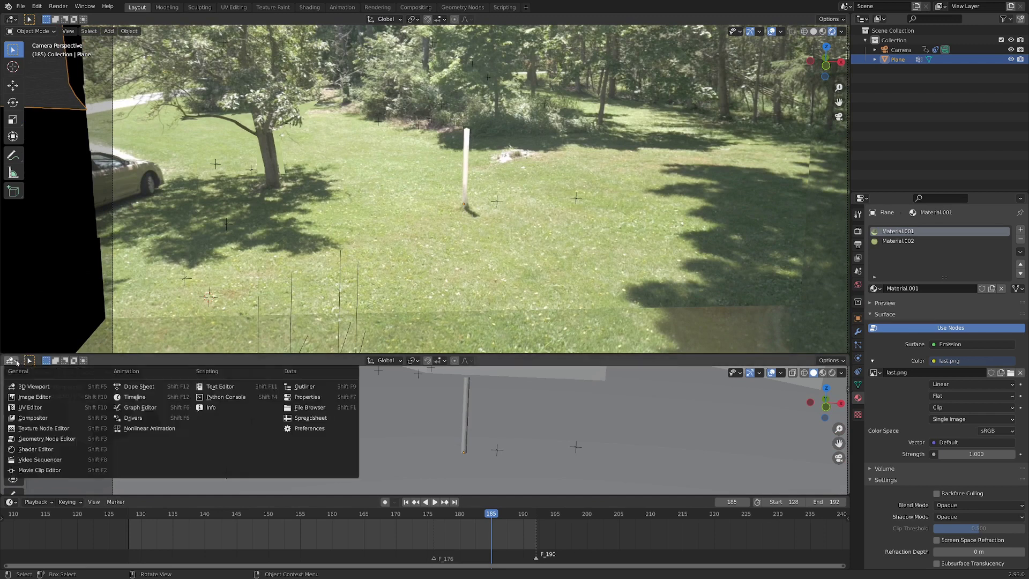
{"action": "left_click", "coordinate": [42, 452]}
{"action": "scroll", "coordinate": [328, 409], "scroll_direction": "up", "scroll_amount": 3}
{"action": "middle_click_drag", "start_coordinate": [328, 409], "coordinate": [527, 401]}
{"action": "left_click", "coordinate": [916, 239]}
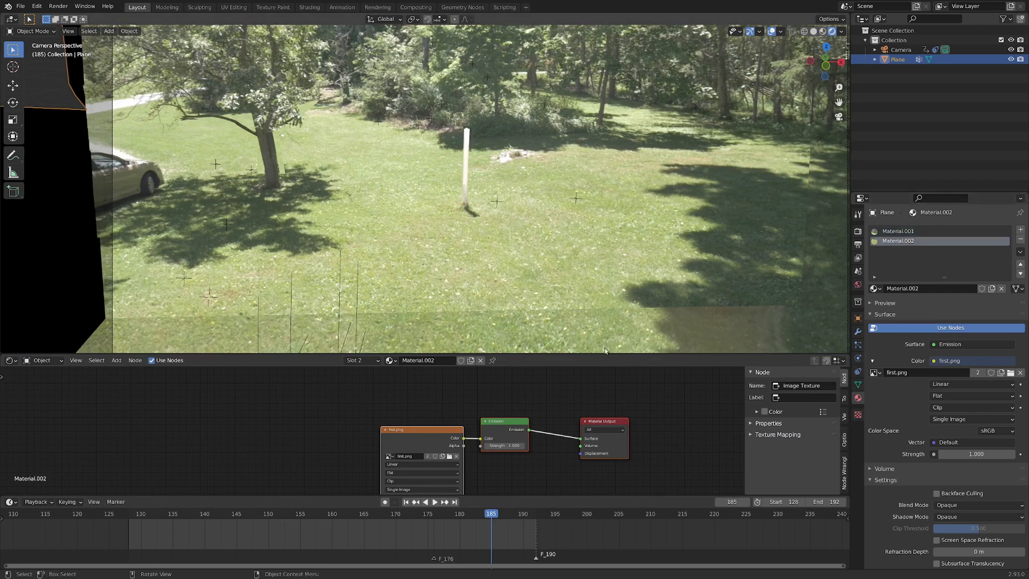
{"action": "left_click_drag", "start_coordinate": [605, 353], "coordinate": [605, 309]}
{"action": "scroll", "coordinate": [477, 420], "scroll_direction": "up", "scroll_amount": 2}
{"action": "key", "text": "shift+a"}
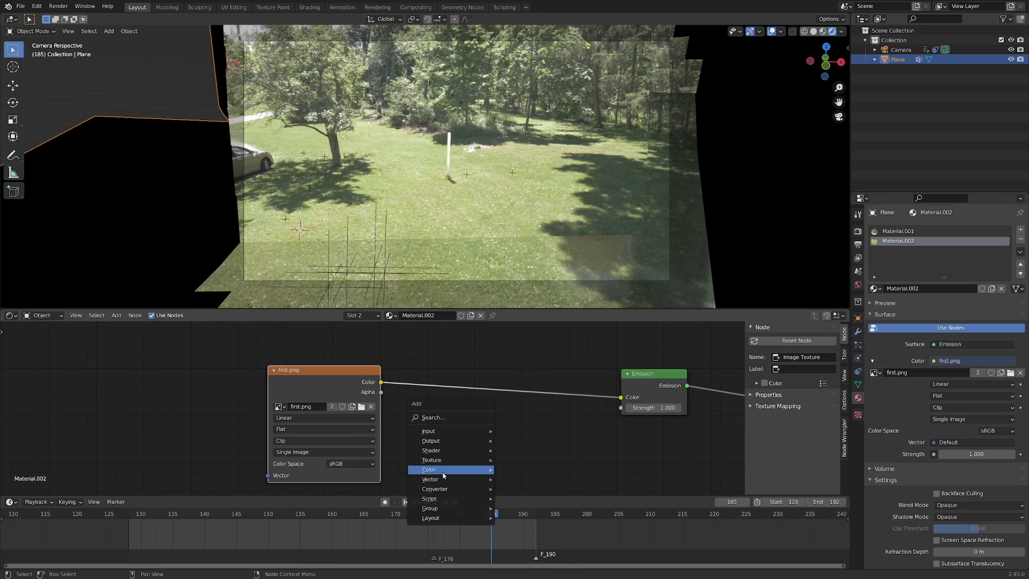
{"action": "mouse_move", "coordinate": [429, 470]}
{"action": "left_click", "coordinate": [531, 532]}
{"action": "left_click", "coordinate": [434, 346]}
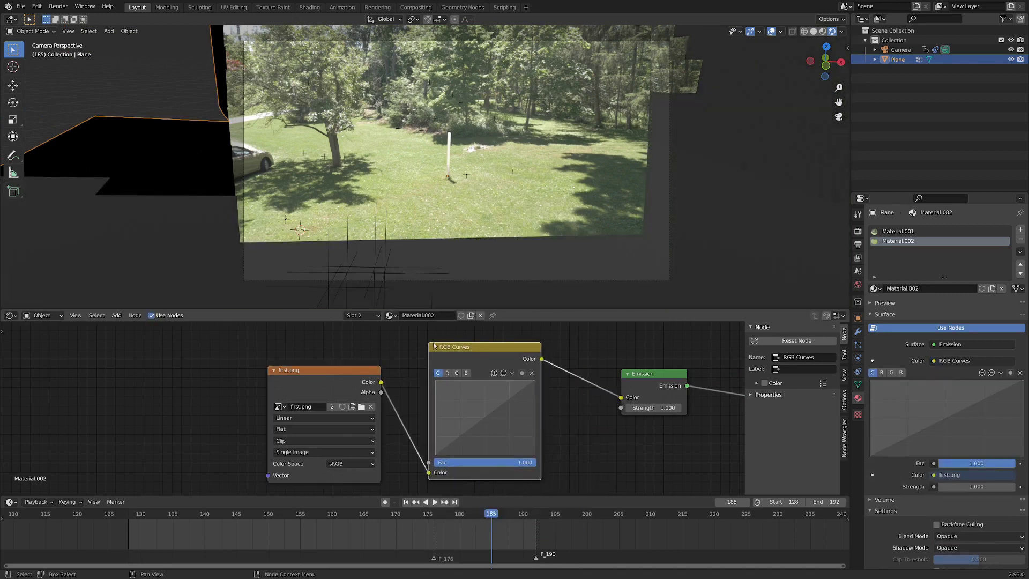
{"action": "scroll", "coordinate": [483, 391], "scroll_direction": "up", "scroll_amount": 1}
{"action": "scroll", "coordinate": [509, 416], "scroll_direction": "up", "scroll_amount": 1}
{"action": "scroll", "coordinate": [559, 425], "scroll_direction": "up", "scroll_amount": 1}
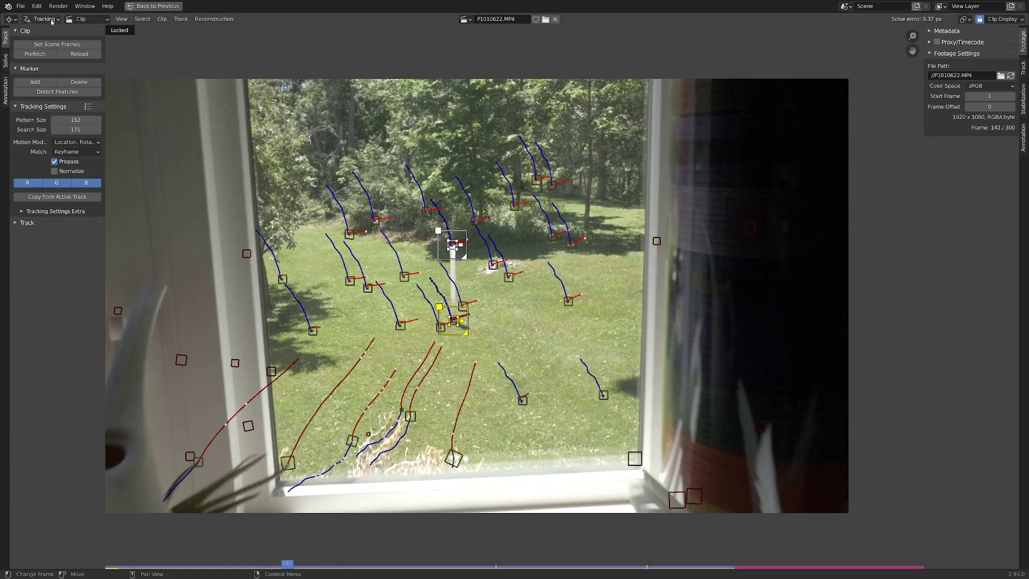
Create the window mask in Mask mode, move the leaf mask shape down-left, and add another layer.
{"action": "key", "text": "Tab"}
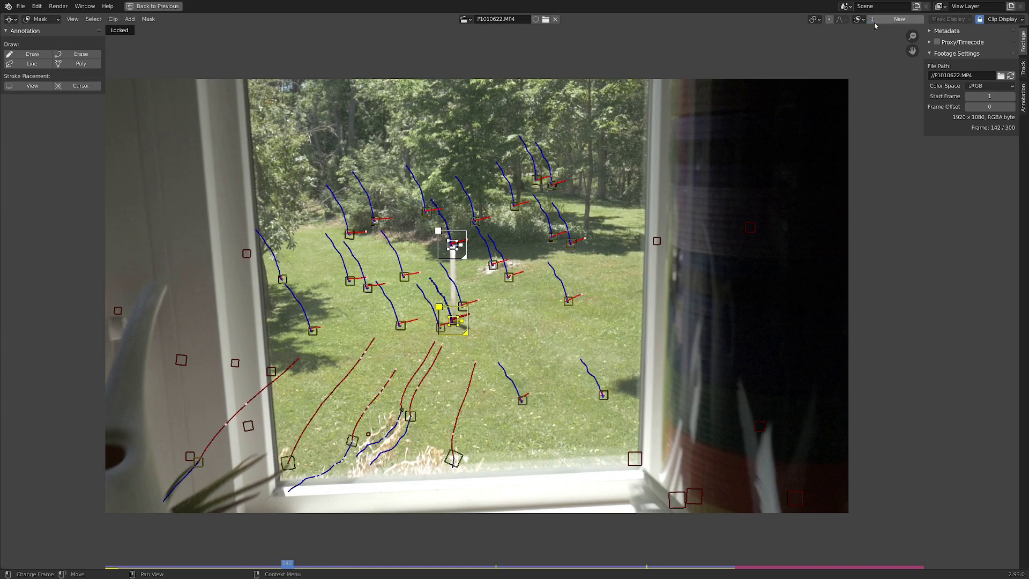
{"action": "left_click", "coordinate": [875, 21]}
{"action": "left_click", "coordinate": [1023, 90]}
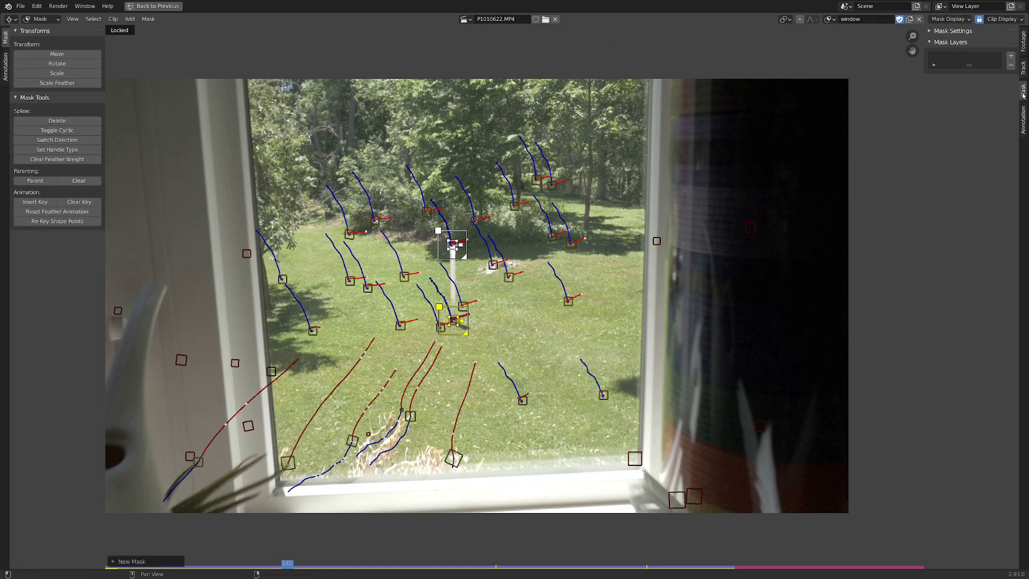
{"action": "left_click_drag", "start_coordinate": [970, 64], "coordinate": [970, 93]}
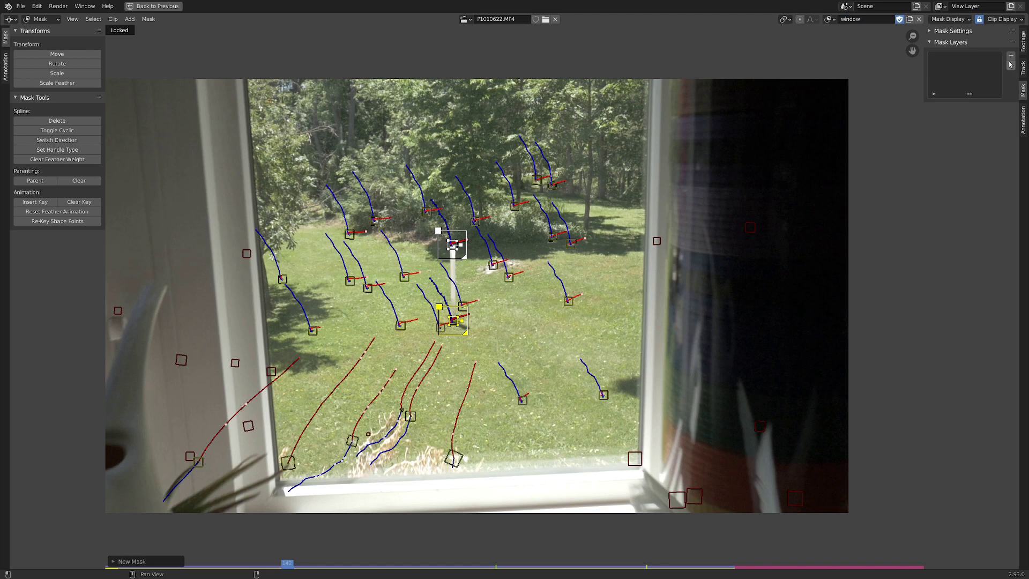
{"action": "scroll", "coordinate": [371, 318], "scroll_direction": "down", "scroll_amount": 2}
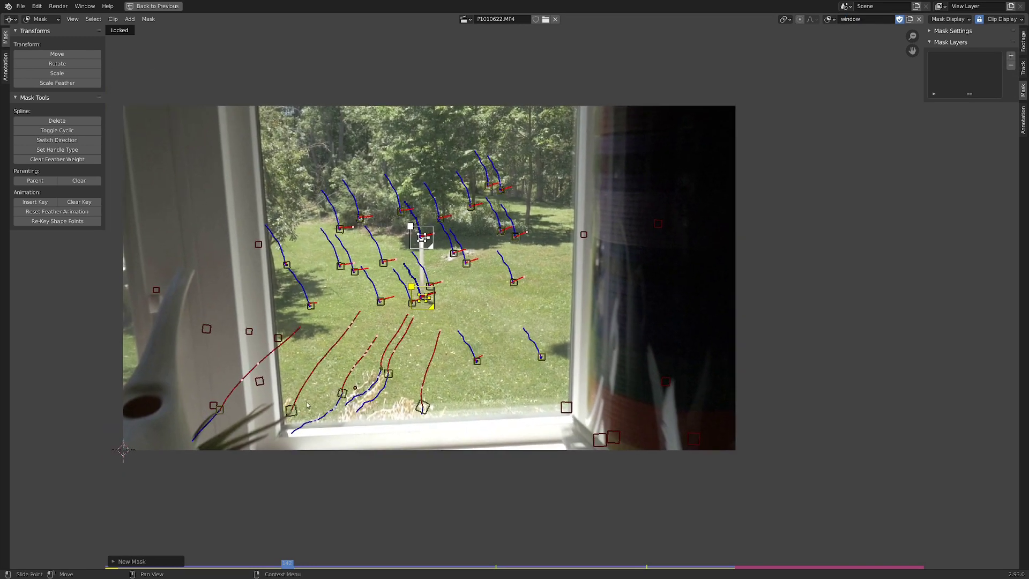
{"action": "key", "text": "space"}
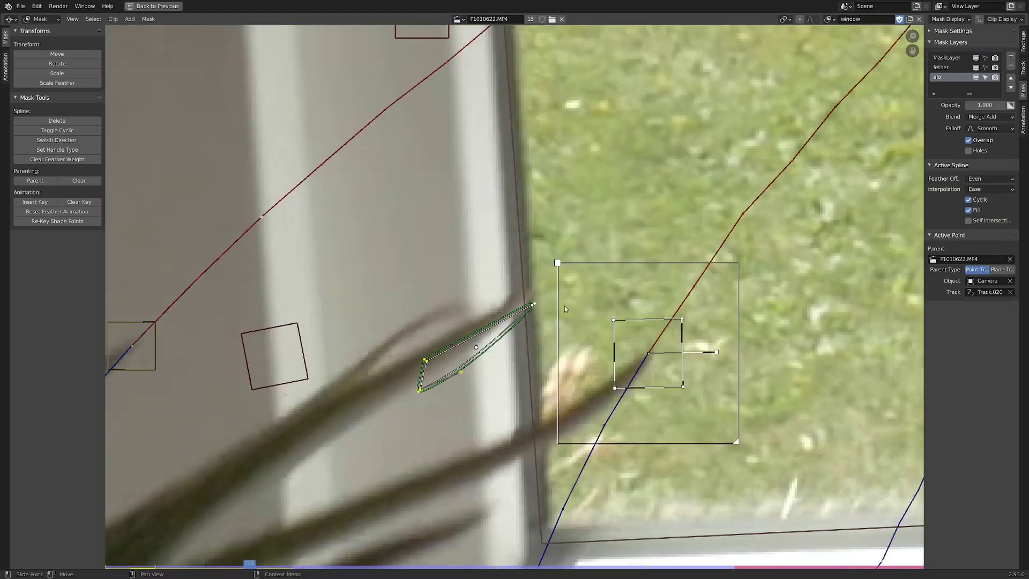
{"action": "key", "text": "g"}
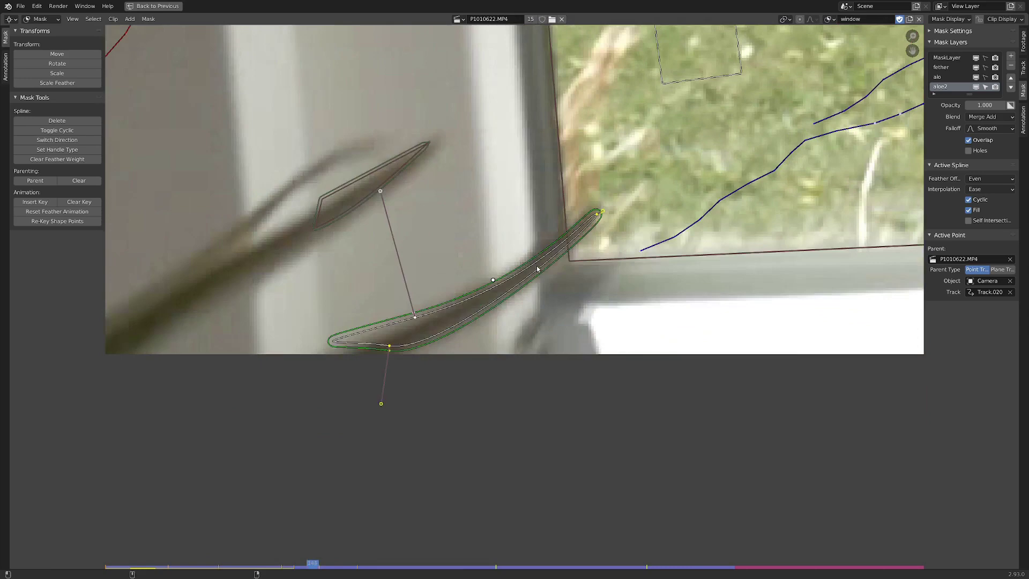
{"action": "left_click", "coordinate": [1010, 56]}
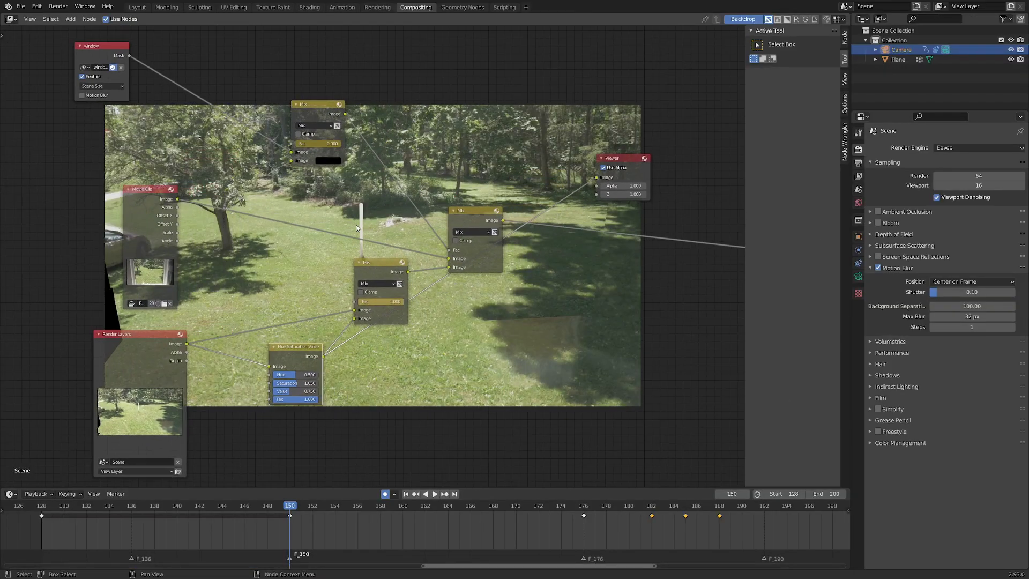
{"action": "scroll", "coordinate": [364, 221], "scroll_direction": "down", "scroll_amount": 3}
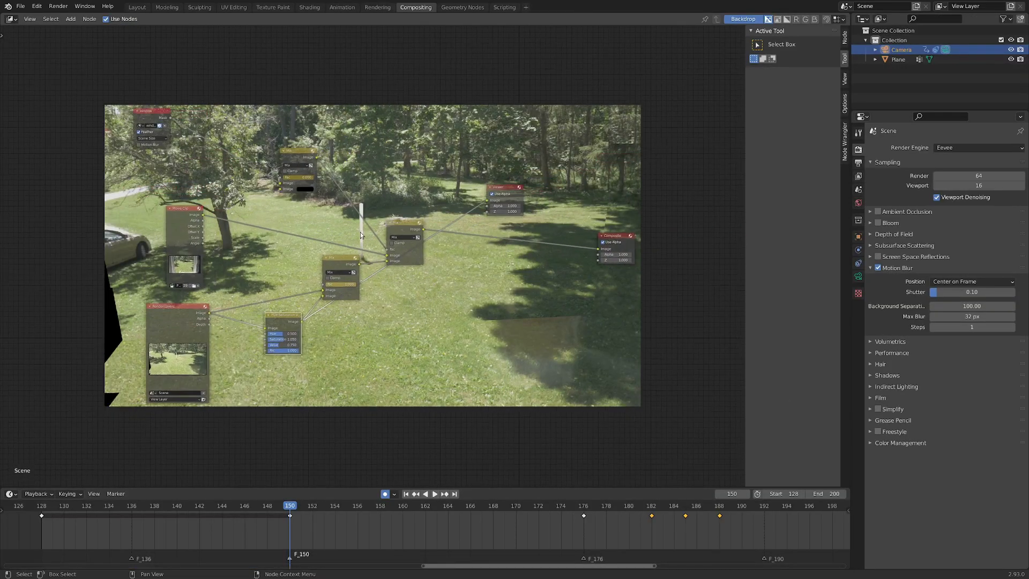
Preview the Mix, Movie Clip, Render Layers and window mask outputs in the backdrop.
{"action": "middle_click_drag", "start_coordinate": [400, 236], "coordinate": [396, 242]}
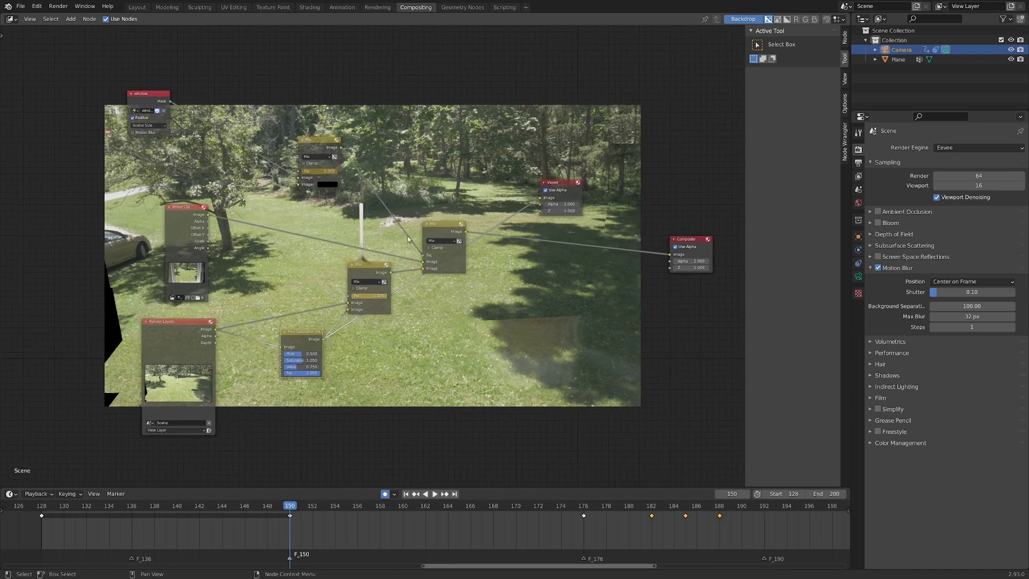
{"action": "left_click", "coordinate": [439, 230], "text": "ctrl+shift"}
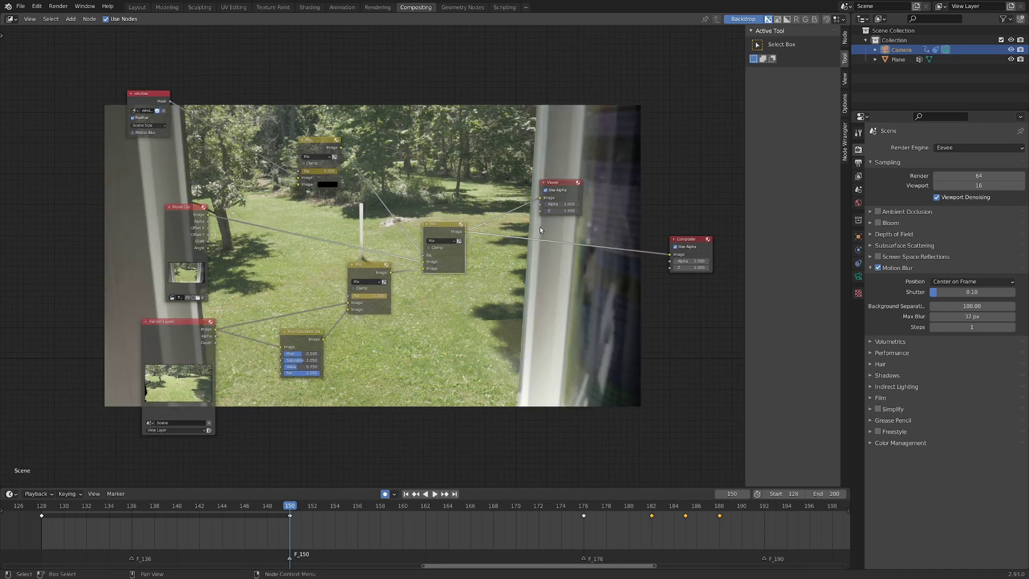
{"action": "mouse_move", "coordinate": [541, 230]}
{"action": "middle_mouse_down"}
{"action": "mouse_move", "coordinate": [333, 256]}
{"action": "mouse_move", "coordinate": [373, 215]}
{"action": "middle_mouse_up"}
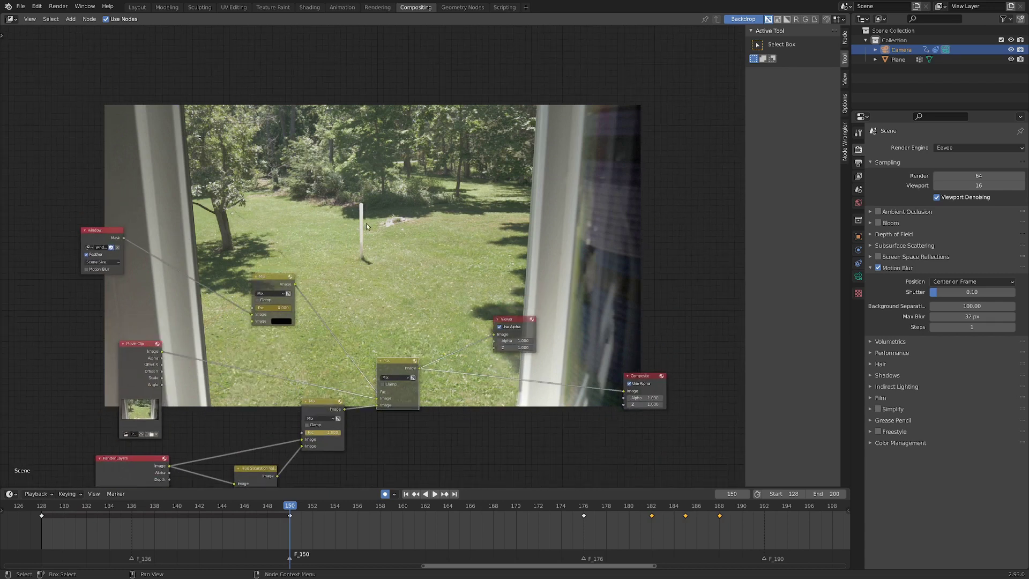
{"action": "scroll", "coordinate": [367, 227], "scroll_direction": "up", "scroll_amount": 2}
{"action": "scroll", "coordinate": [322, 249], "scroll_direction": "up", "scroll_amount": 2}
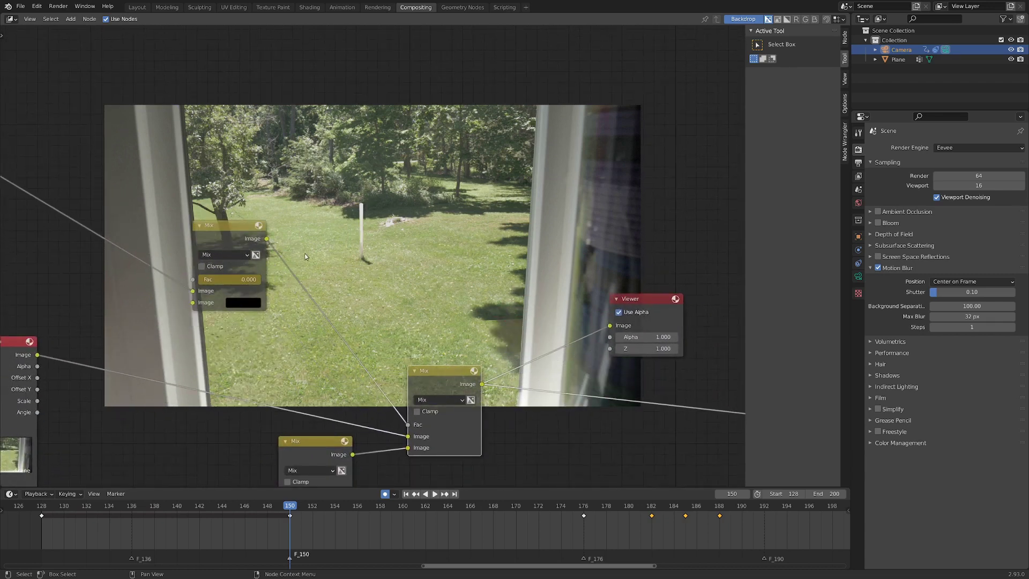
{"action": "middle_click_drag", "start_coordinate": [305, 257], "coordinate": [724, 32]}
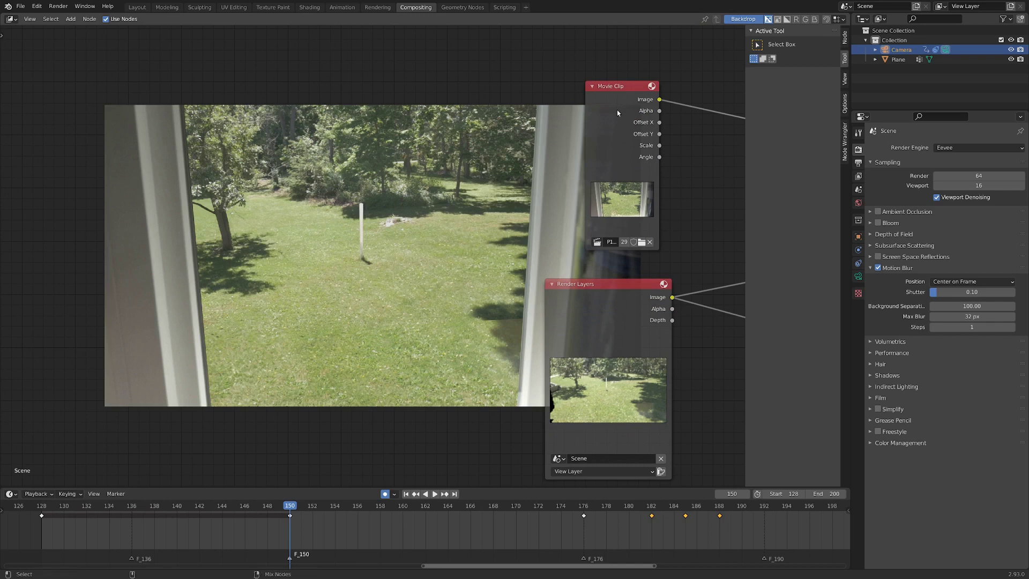
{"action": "left_click", "coordinate": [617, 110], "text": "ctrl+shift"}
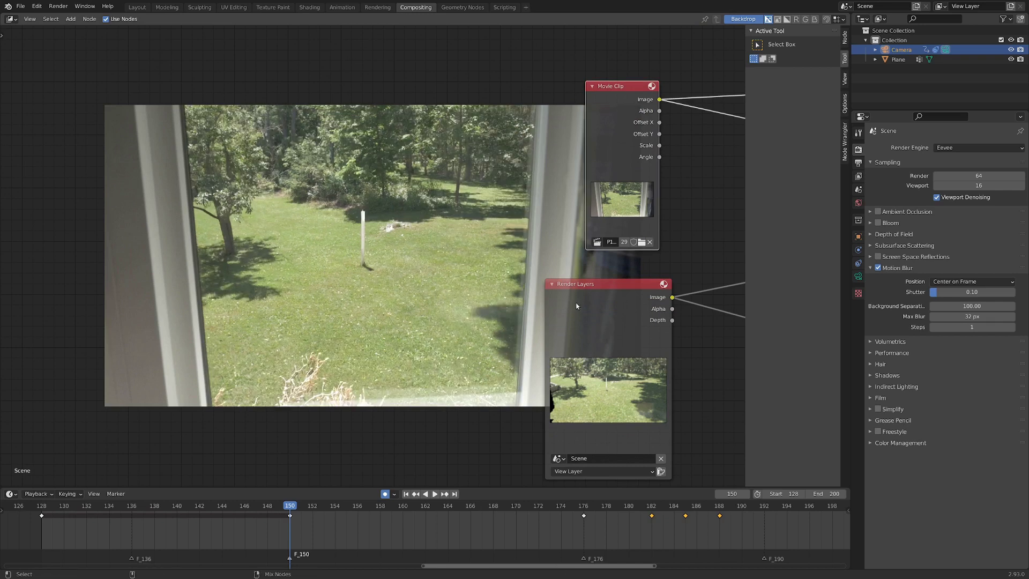
{"action": "left_click", "coordinate": [577, 300], "text": "ctrl+shift"}
{"action": "scroll", "coordinate": [577, 300], "scroll_direction": "down", "scroll_amount": 3}
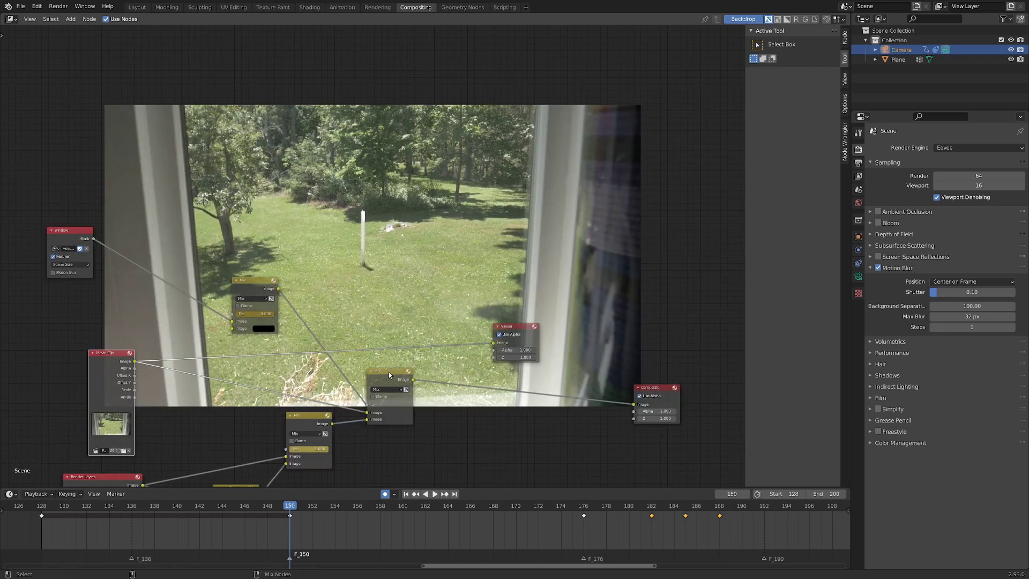
{"action": "scroll", "coordinate": [387, 363], "scroll_direction": "up", "scroll_amount": 2}
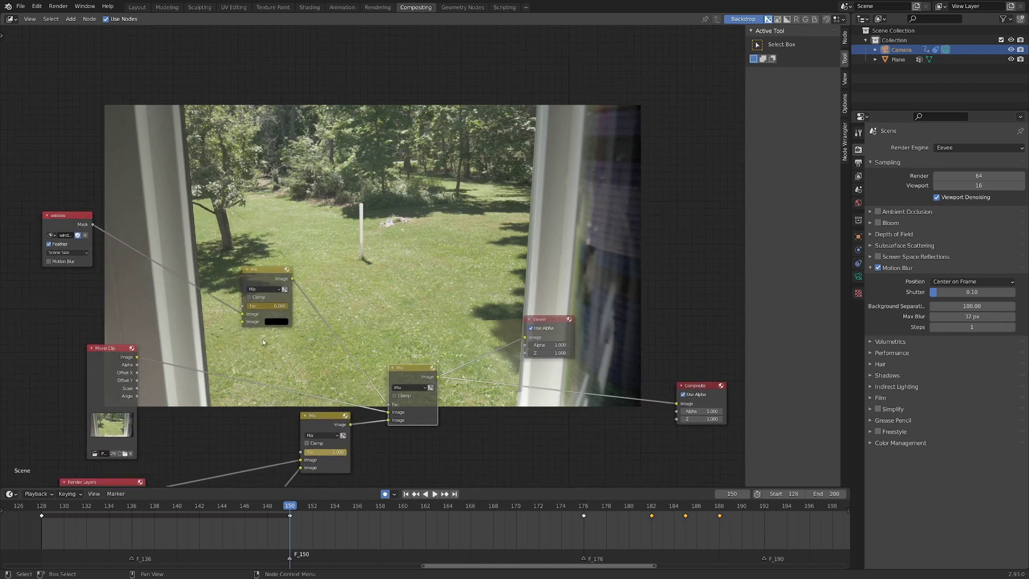
{"action": "middle_click_drag", "start_coordinate": [302, 368], "coordinate": [366, 243]}
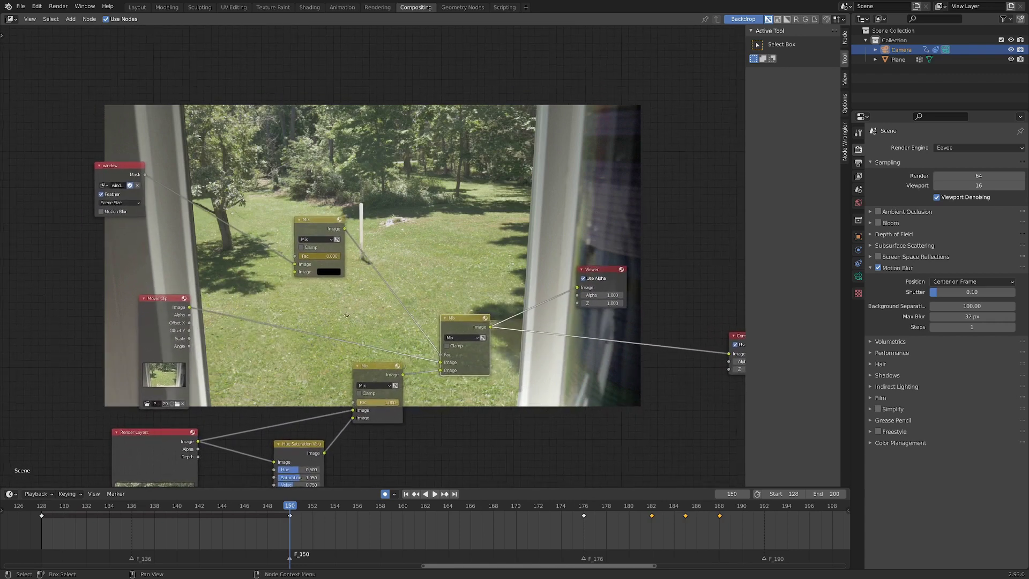
{"action": "scroll", "coordinate": [364, 241], "scroll_direction": "up", "scroll_amount": 2}
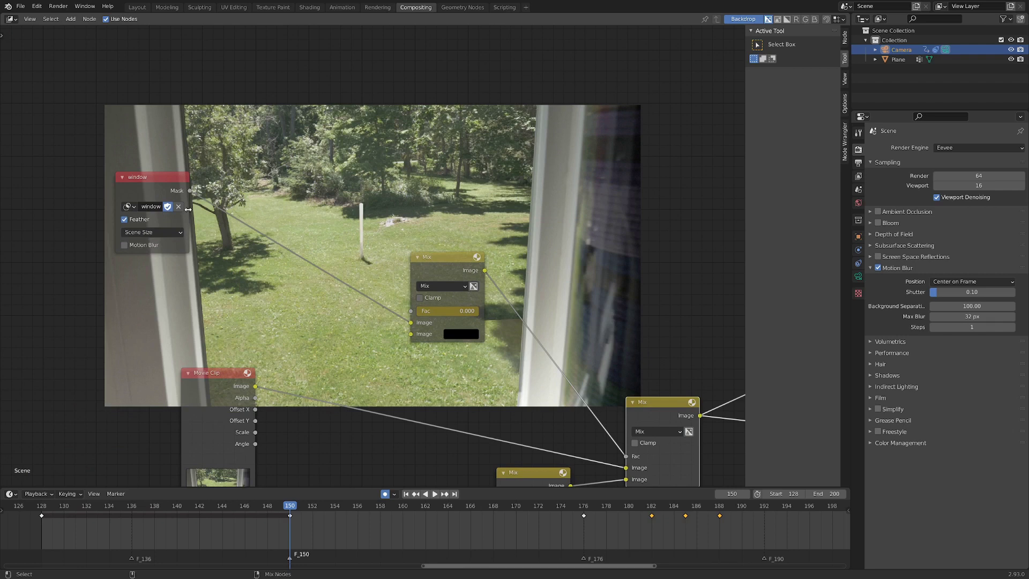
{"action": "left_click", "coordinate": [139, 177], "text": "ctrl+shift"}
{"action": "middle_click_drag", "start_coordinate": [271, 229], "coordinate": [308, 237]}
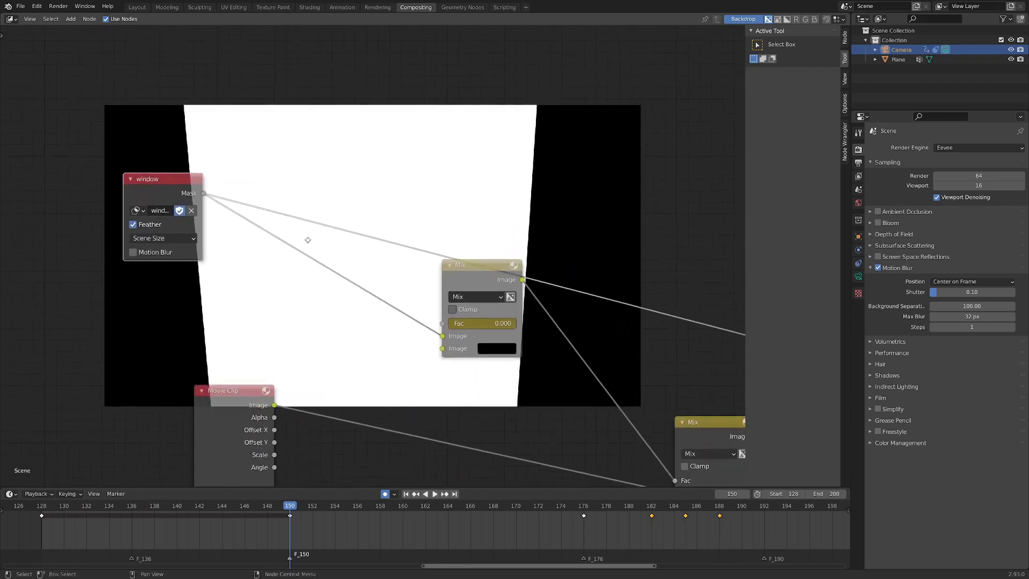
{"action": "scroll", "coordinate": [308, 237], "scroll_direction": "down", "scroll_amount": 2}
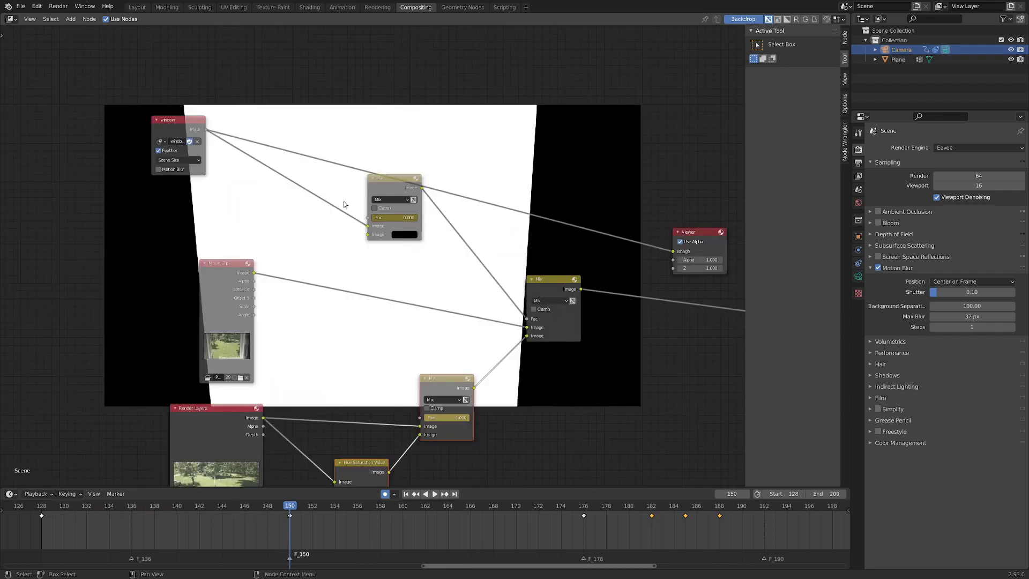
{"action": "left_click", "coordinate": [224, 282], "text": "ctrl+shift"}
{"action": "middle_click_drag", "start_coordinate": [236, 320], "coordinate": [241, 205]}
{"action": "left_click", "coordinate": [246, 305], "text": "ctrl+shift"}
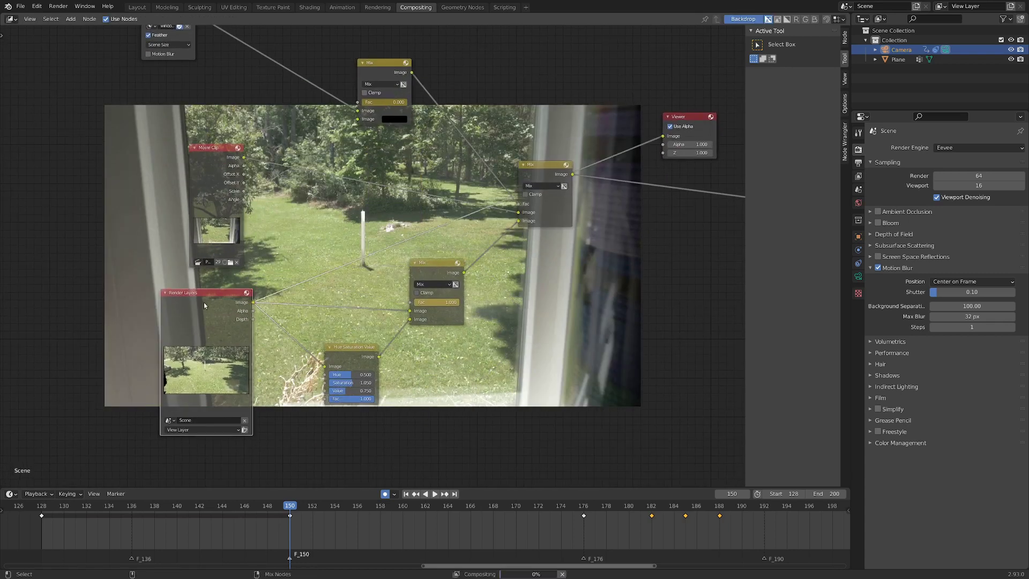
Reposition the window mask node and preview its output.
{"action": "middle_click_drag", "start_coordinate": [287, 301], "coordinate": [378, 280]}
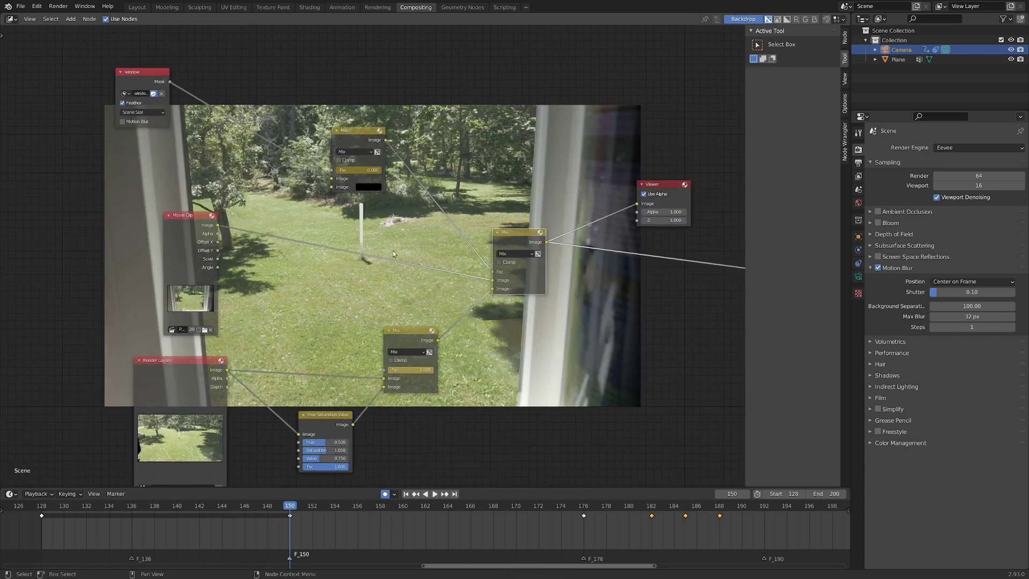
{"action": "scroll", "coordinate": [332, 244], "scroll_direction": "up", "scroll_amount": 2}
{"action": "middle_click_drag", "start_coordinate": [333, 136], "coordinate": [332, 244]}
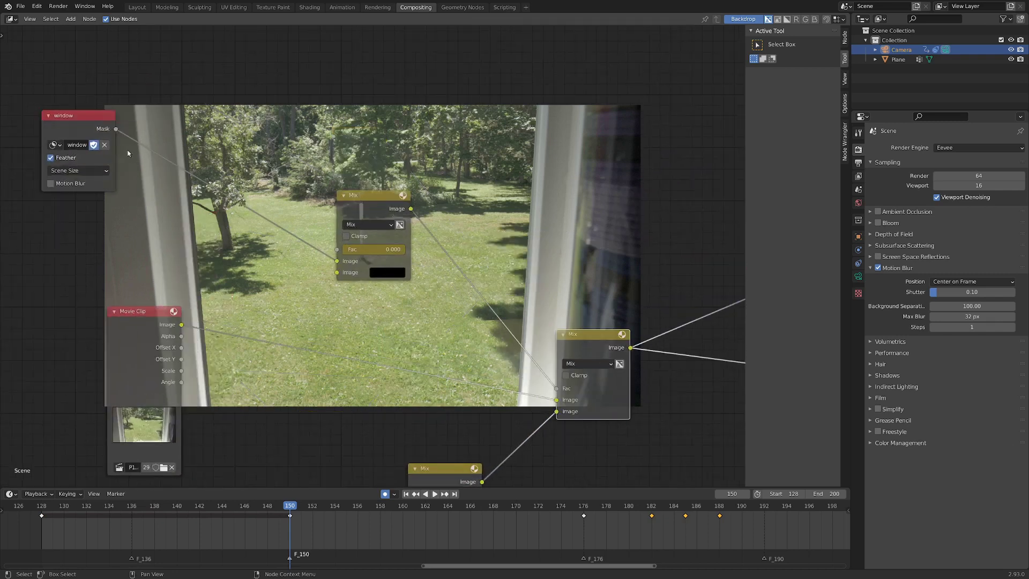
{"action": "left_click", "coordinate": [83, 129], "text": "ctrl+shift"}
{"action": "mouse_move", "coordinate": [83, 129]}
{"action": "left_mouse_down"}
{"action": "mouse_move", "coordinate": [185, 171]}
{"action": "mouse_move", "coordinate": [203, 203]}
{"action": "left_mouse_up"}
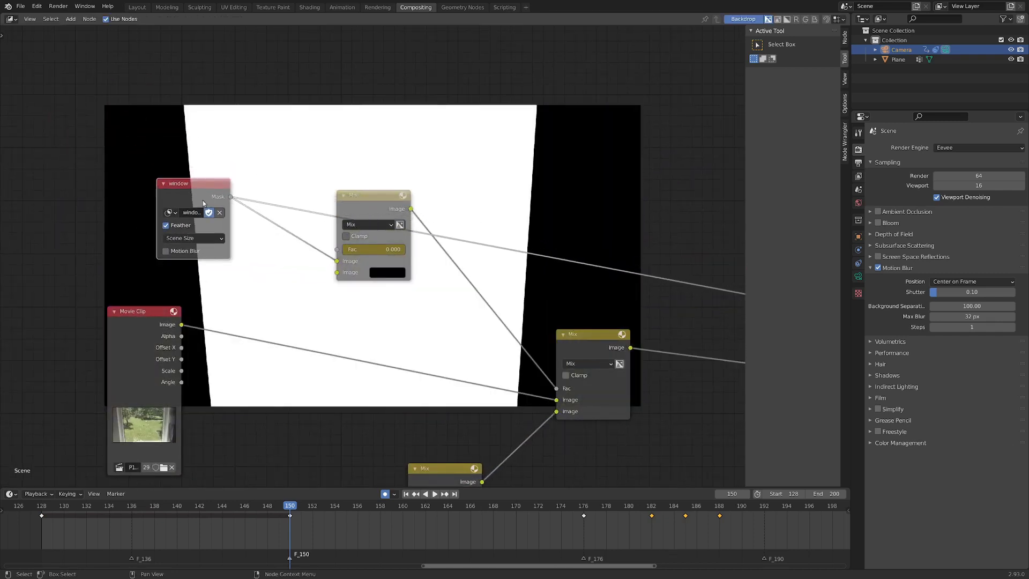
{"action": "left_click", "coordinate": [365, 206]}
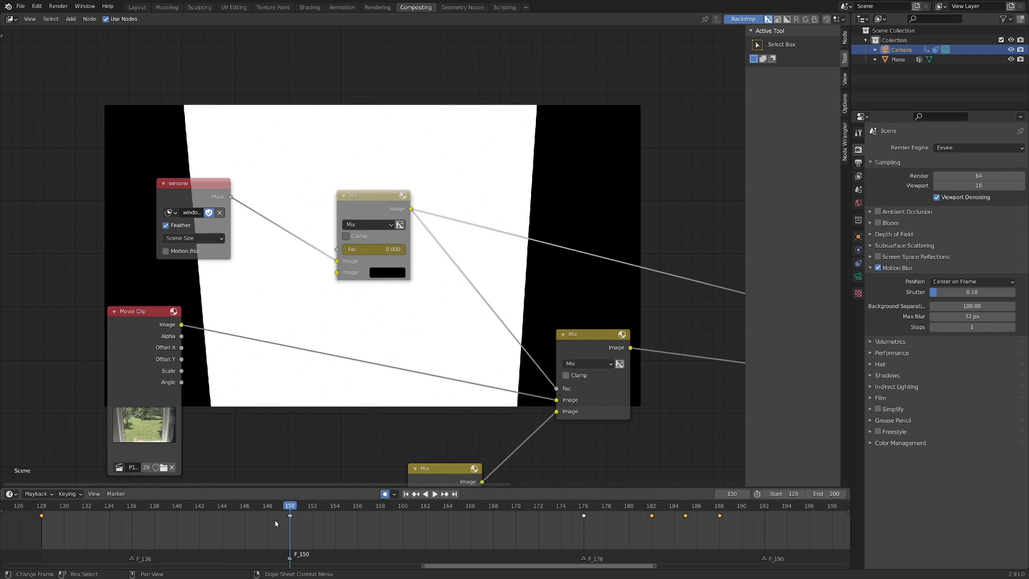
Scrub back to about frame 141 and play the transition, previewing footage and render.
{"action": "left_click_drag", "start_coordinate": [214, 511], "coordinate": [188, 515]}
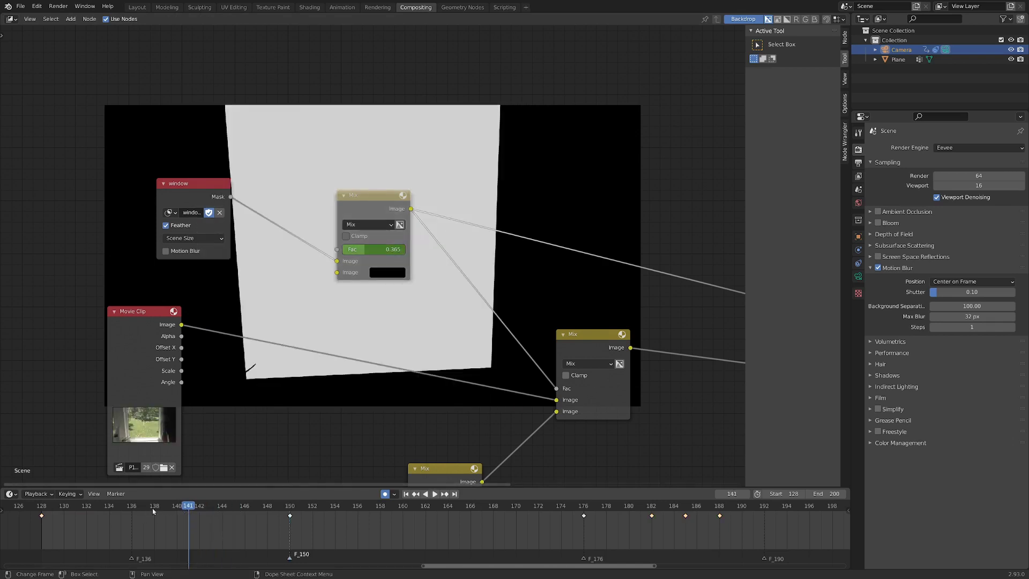
{"action": "left_click_drag", "start_coordinate": [143, 508], "coordinate": [41, 510]}
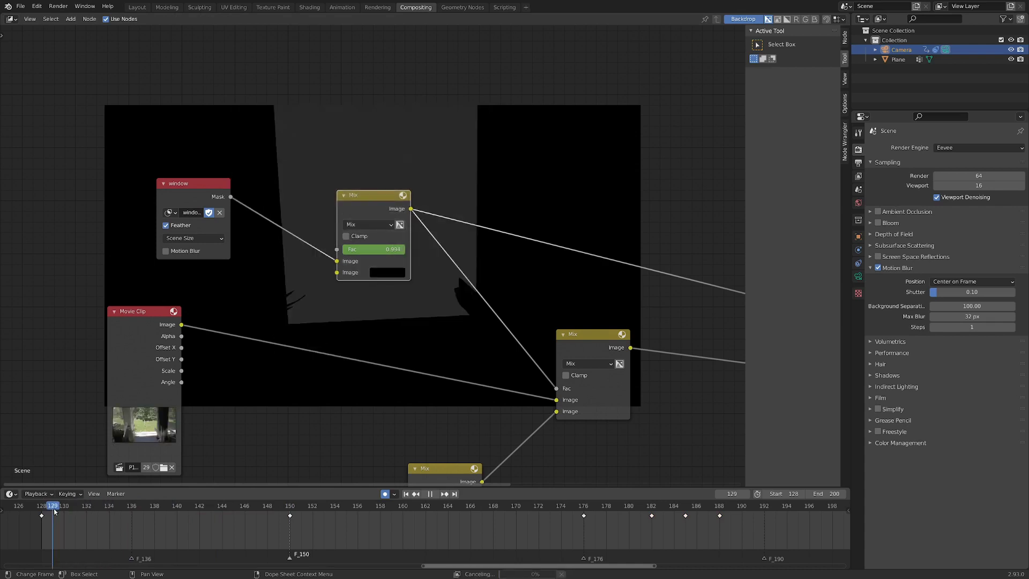
{"action": "left_click", "coordinate": [161, 333], "text": "ctrl+shift"}
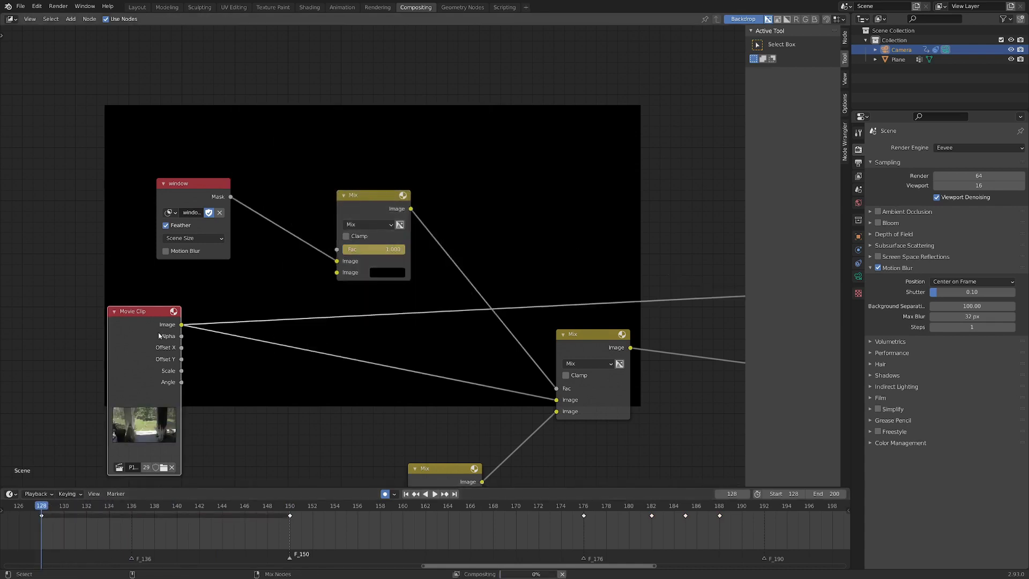
{"action": "scroll", "coordinate": [178, 352], "scroll_direction": "down", "scroll_amount": 2}
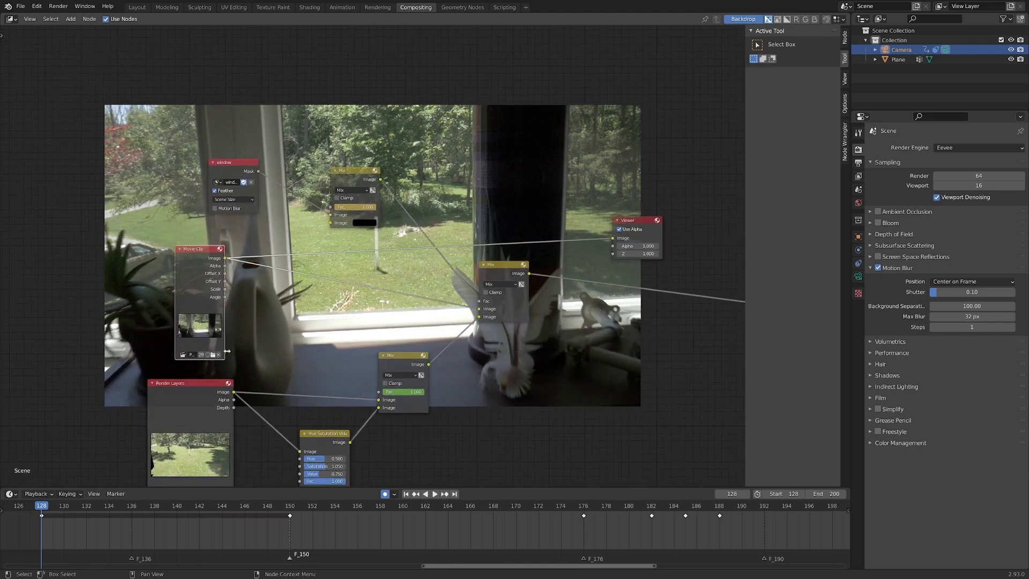
{"action": "key", "text": "space"}
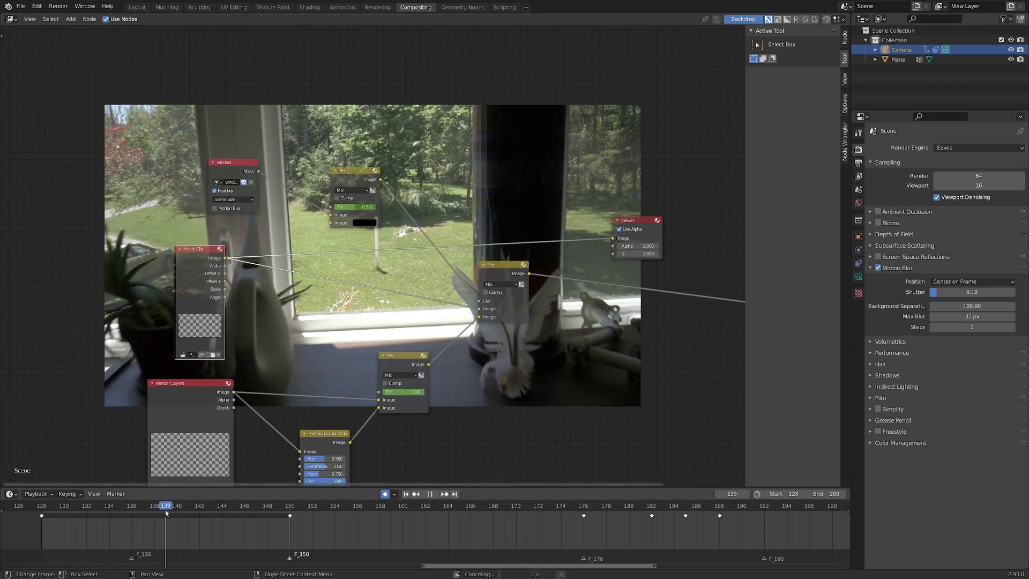
{"action": "key", "text": "space"}
{"action": "scroll", "coordinate": [430, 213], "scroll_direction": "up", "scroll_amount": 2}
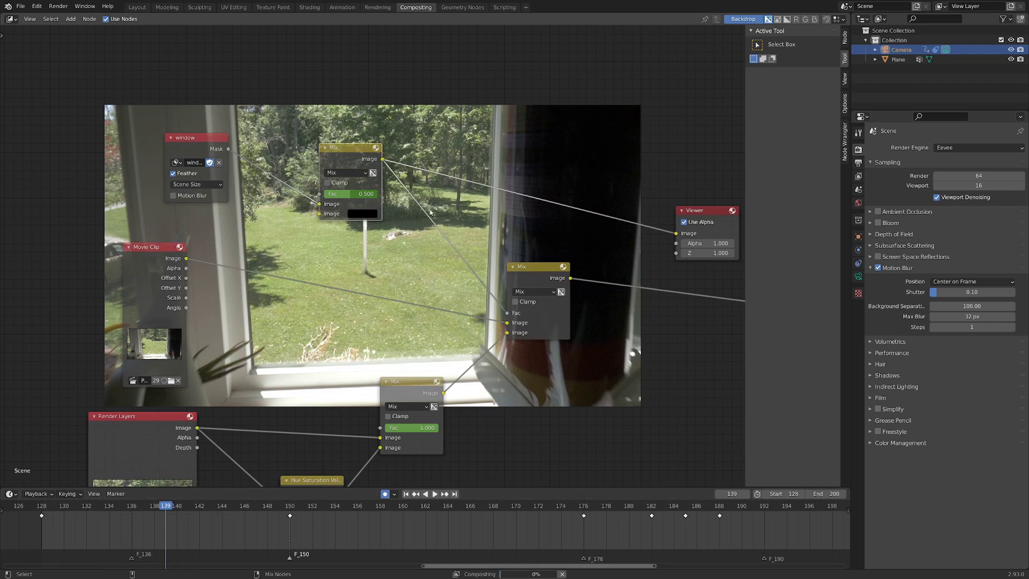
{"action": "middle_click_drag", "start_coordinate": [410, 277], "coordinate": [389, 315]}
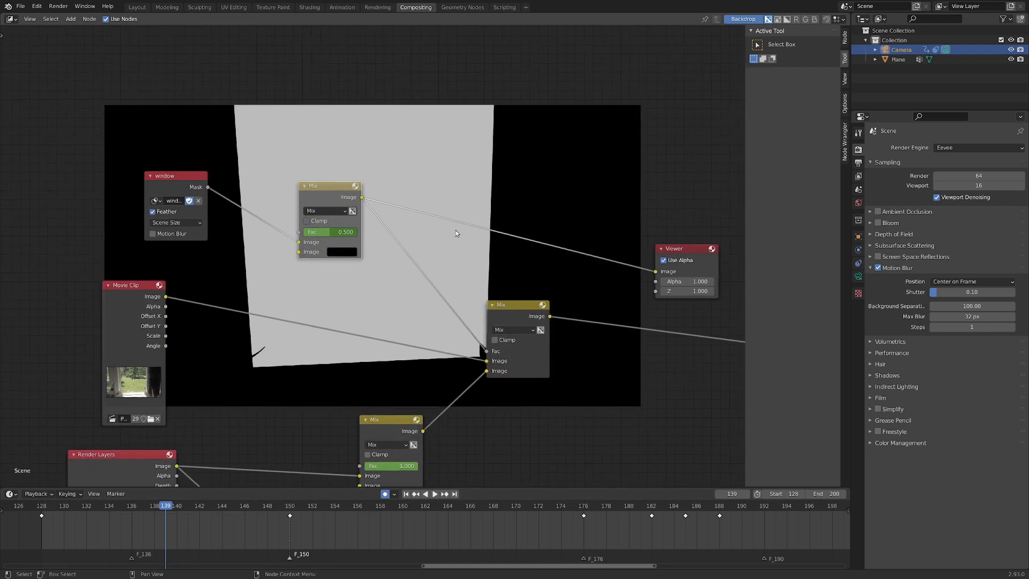
{"action": "scroll", "coordinate": [447, 266], "scroll_direction": "down", "scroll_amount": 1}
{"action": "middle_click_drag", "start_coordinate": [447, 267], "coordinate": [379, 186]}
{"action": "left_click", "coordinate": [171, 301], "text": "ctrl+shift"}
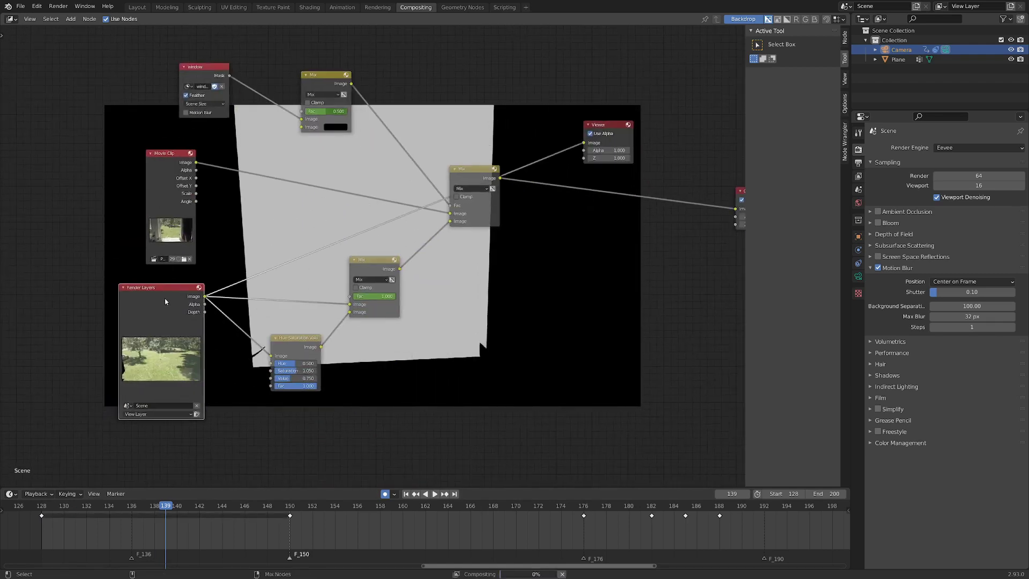
{"action": "middle_click_drag", "start_coordinate": [463, 202], "coordinate": [419, 252]}
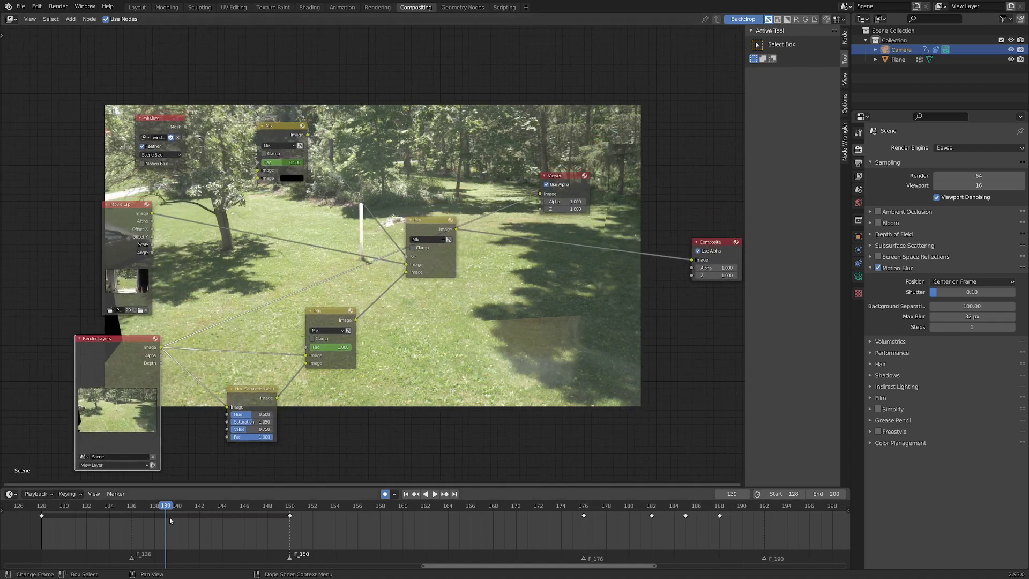
{"action": "left_click_drag", "start_coordinate": [115, 504], "coordinate": [74, 513]}
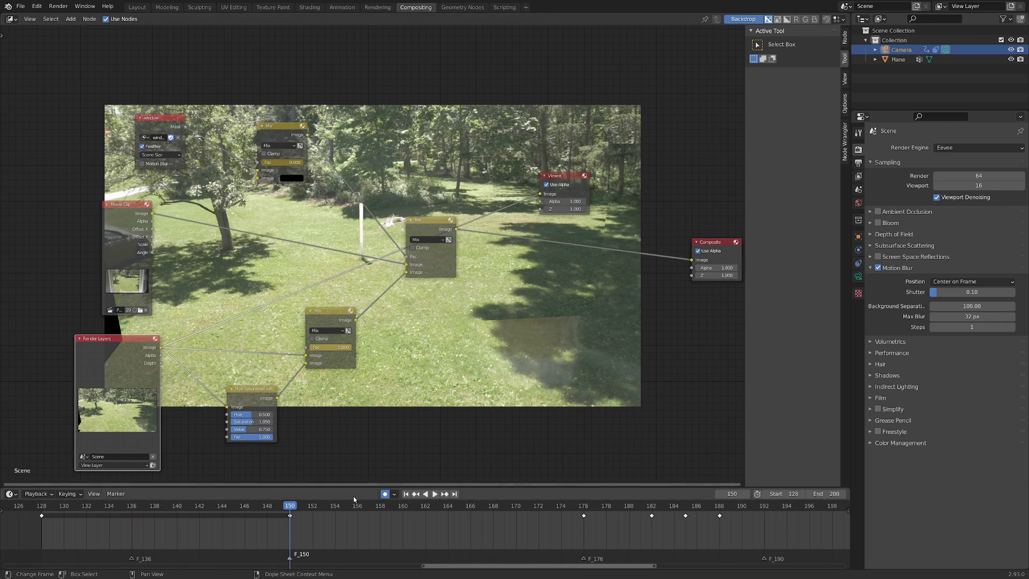
{"action": "scroll", "coordinate": [363, 292], "scroll_direction": "up", "scroll_amount": 2}
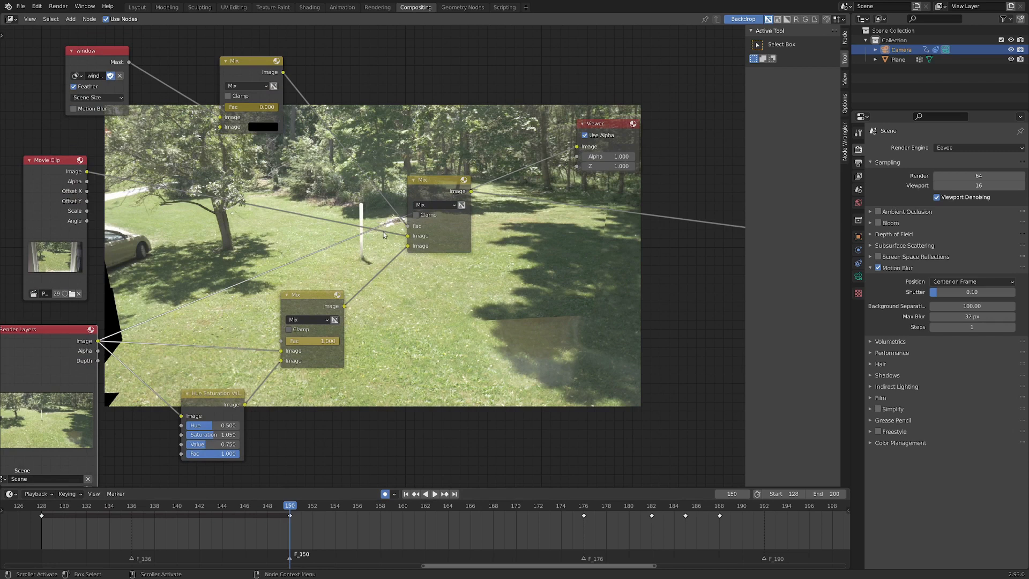
{"action": "scroll", "coordinate": [361, 314], "scroll_direction": "up", "scroll_amount": 1}
{"action": "scroll", "coordinate": [434, 290], "scroll_direction": "up", "scroll_amount": 1}
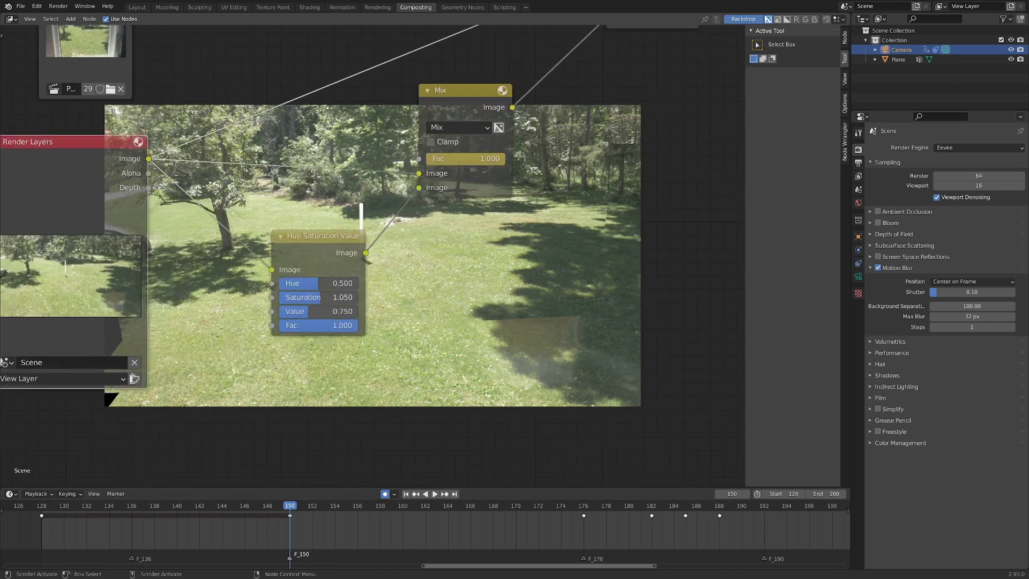
Compare Hue Saturation Value, Render Layers and window footage previews, moving Render Layers aside.
{"action": "middle_click_drag", "start_coordinate": [491, 267], "coordinate": [360, 362]}
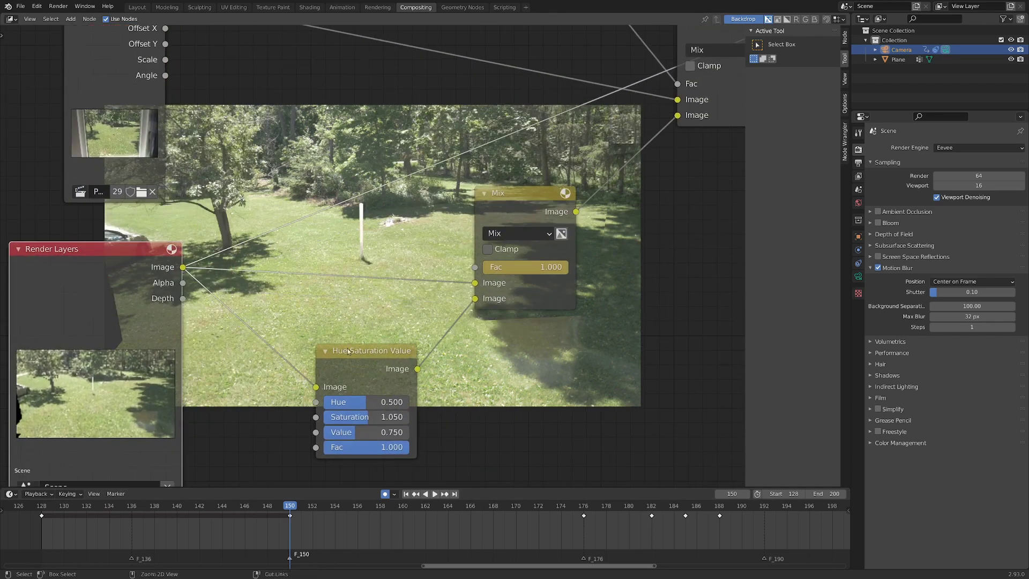
{"action": "left_click", "coordinate": [361, 360], "text": "ctrl+shift"}
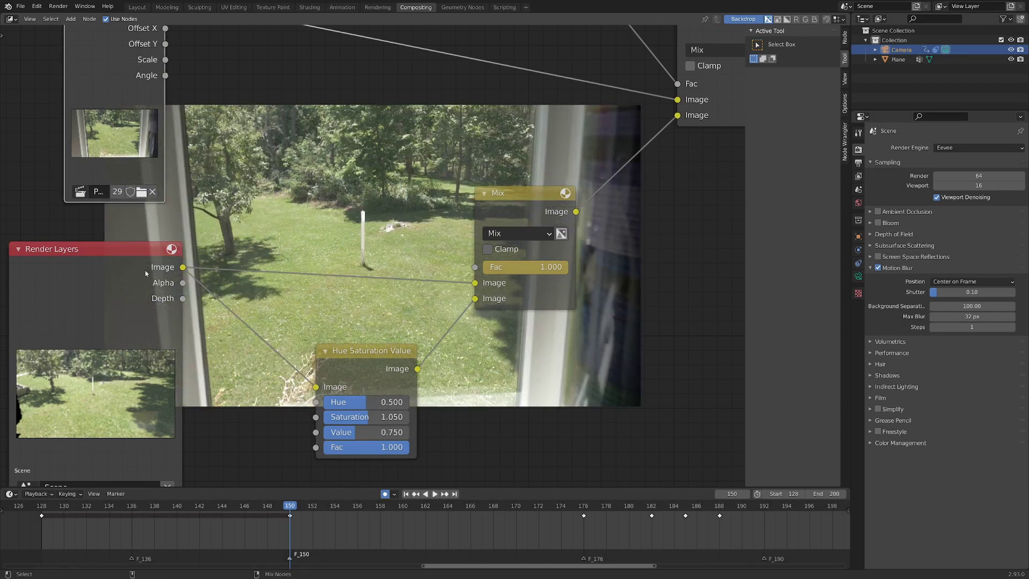
{"action": "left_click", "coordinate": [133, 272], "text": "ctrl+shift"}
{"action": "left_click", "coordinate": [112, 63], "text": "ctrl+shift"}
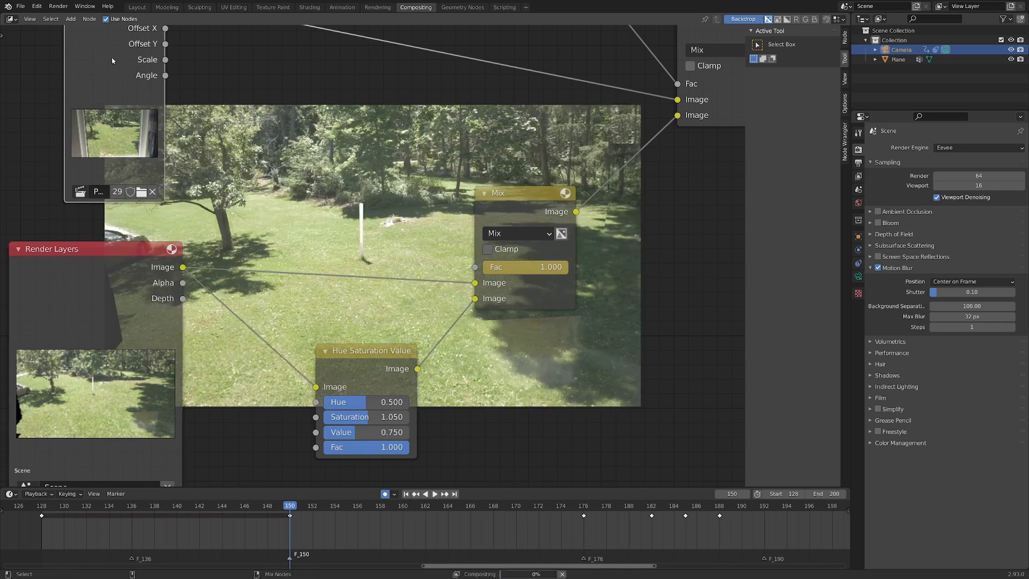
{"action": "left_click", "coordinate": [177, 280], "text": "ctrl+shift"}
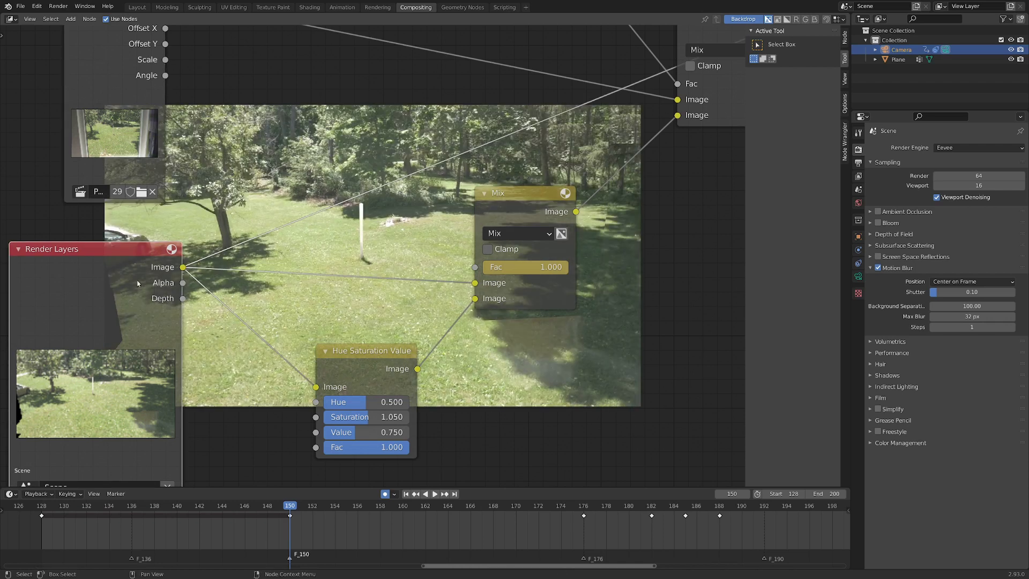
{"action": "left_click_drag", "start_coordinate": [138, 284], "coordinate": [145, 317]}
{"action": "left_click", "coordinate": [115, 75], "text": "ctrl+shift"}
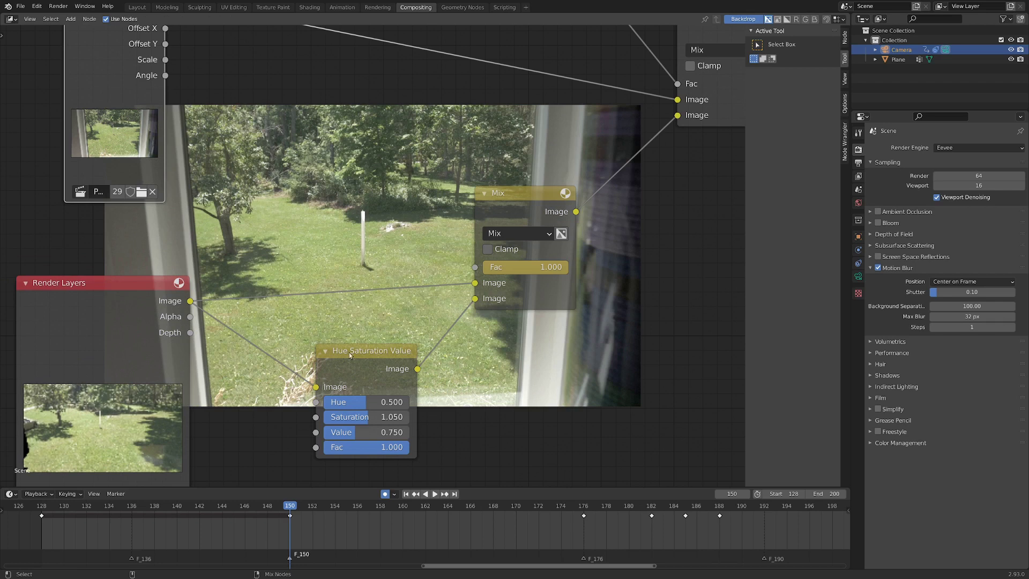
{"action": "left_click", "coordinate": [357, 359], "text": "ctrl+shift"}
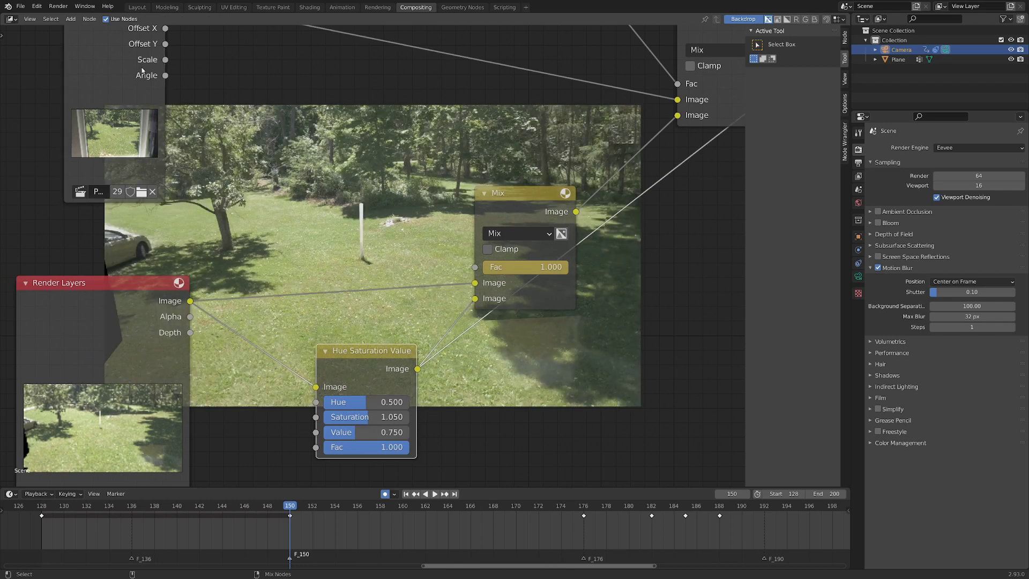
{"action": "left_click", "coordinate": [142, 71], "text": "ctrl+shift"}
{"action": "left_click", "coordinate": [353, 362], "text": "ctrl+shift"}
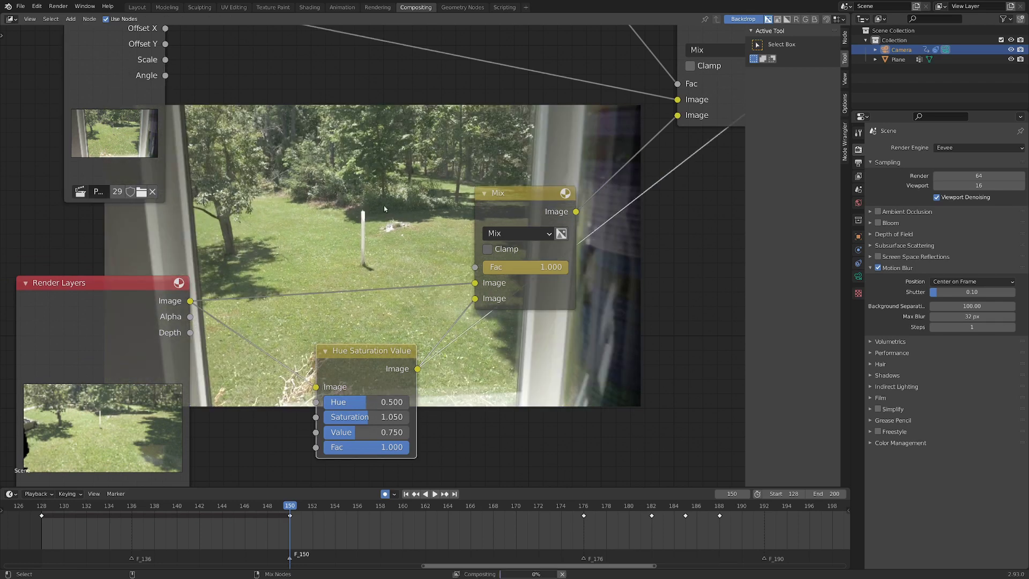
{"action": "scroll", "coordinate": [356, 282], "scroll_direction": "down", "scroll_amount": 1}
Move the Mix and HSV nodes, check the fade at frames 150–153, and fit the tree.
{"action": "left_click_drag", "start_coordinate": [435, 310], "coordinate": [435, 269]}
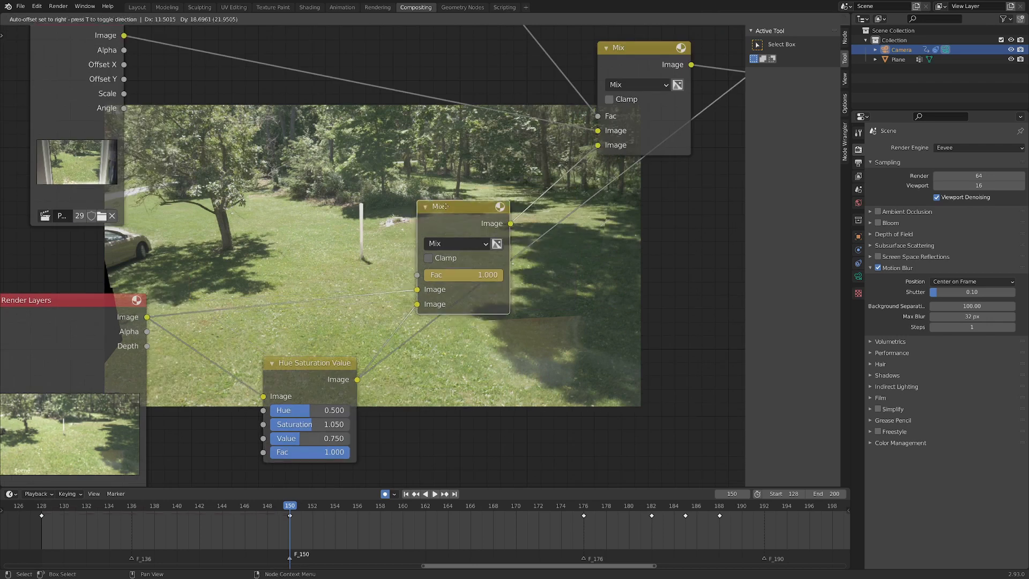
{"action": "left_click_drag", "start_coordinate": [324, 376], "coordinate": [302, 390]}
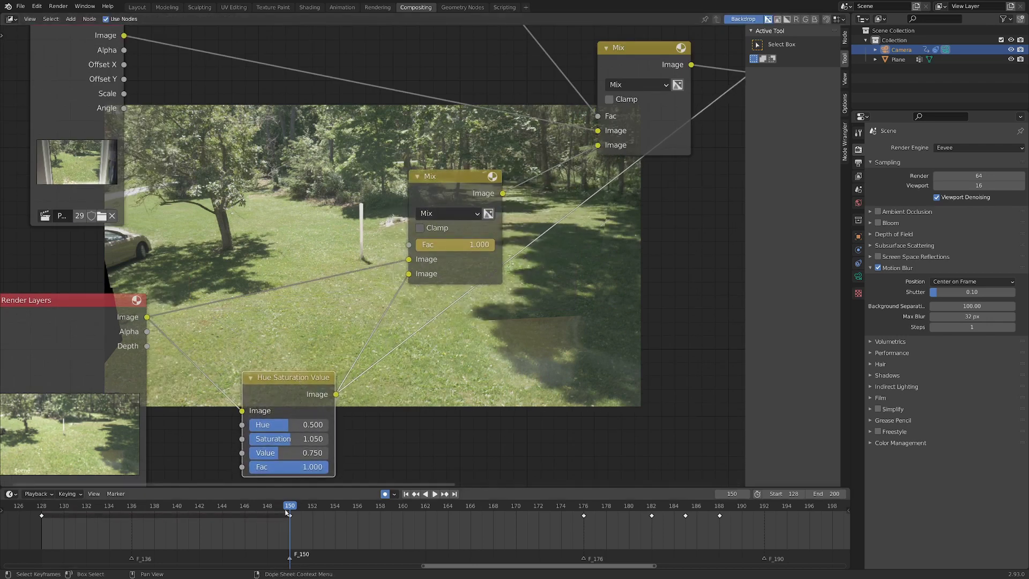
{"action": "left_click_drag", "start_coordinate": [290, 508], "coordinate": [324, 509]}
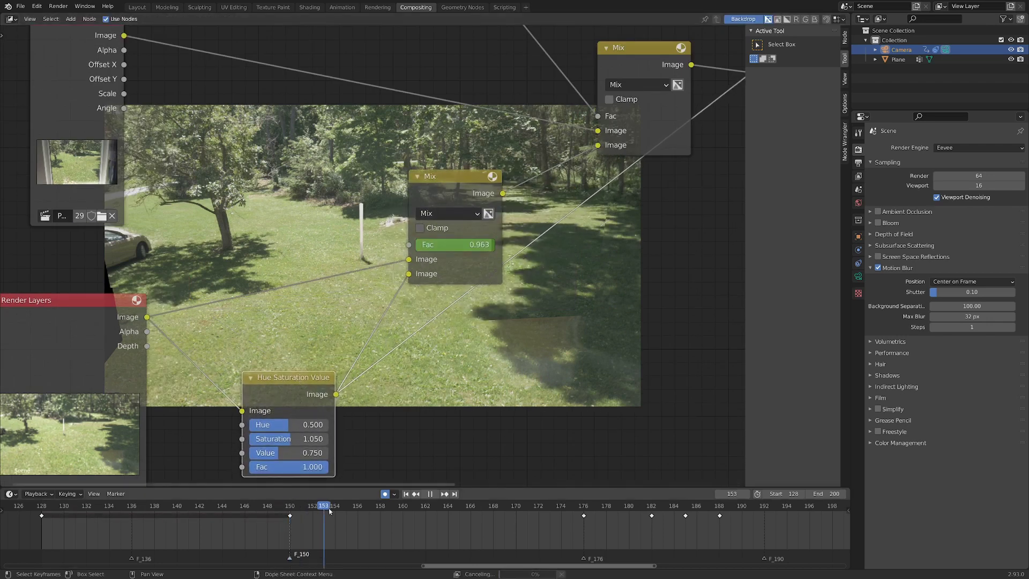
{"action": "left_click", "coordinate": [291, 510]}
{"action": "key", "text": "Home"}
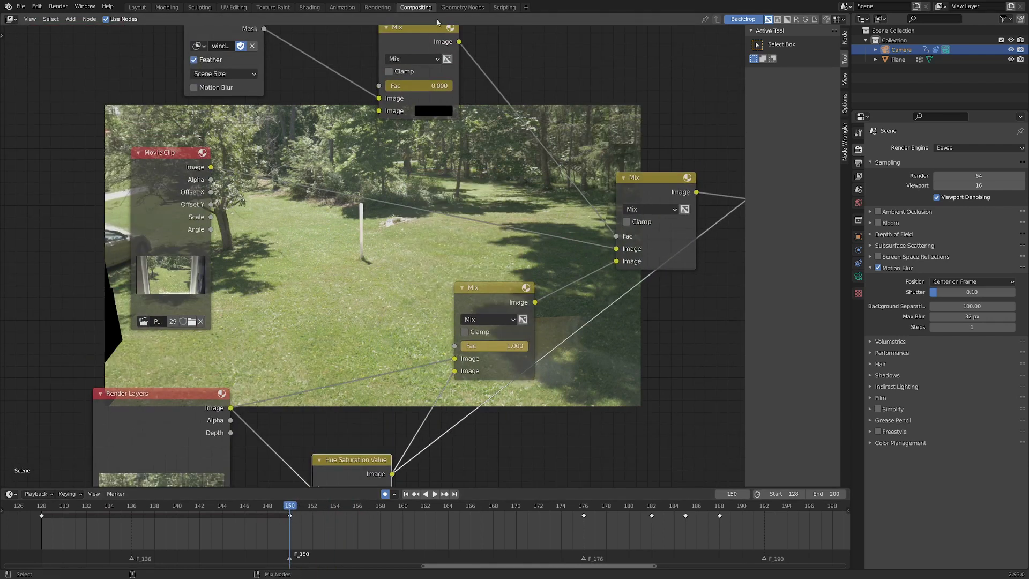
{"action": "left_click", "coordinate": [438, 32], "text": "ctrl+shift"}
{"action": "middle_click_drag", "start_coordinate": [359, 369], "coordinate": [289, 265]}
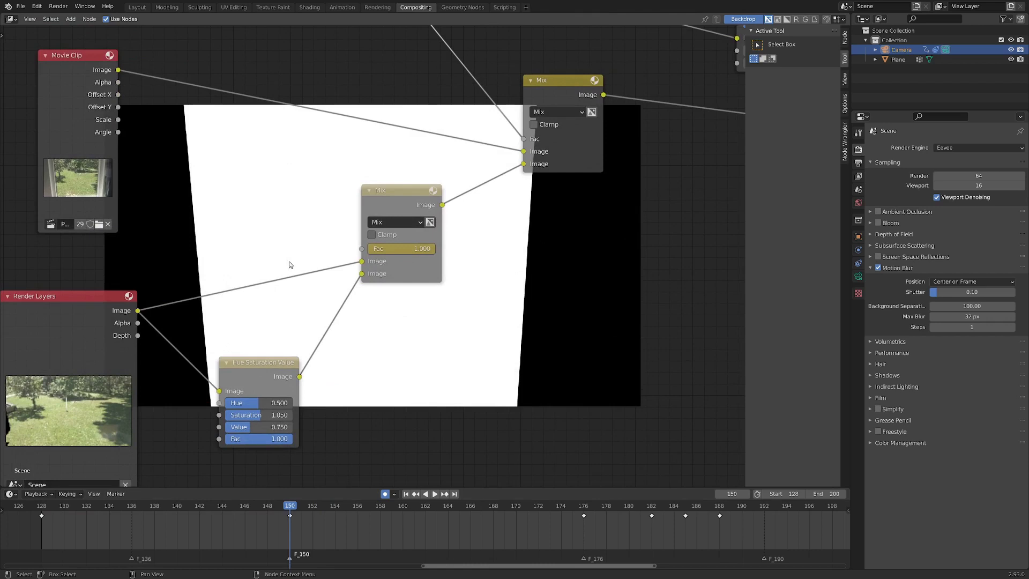
{"action": "left_click", "coordinate": [393, 194], "text": "ctrl+shift"}
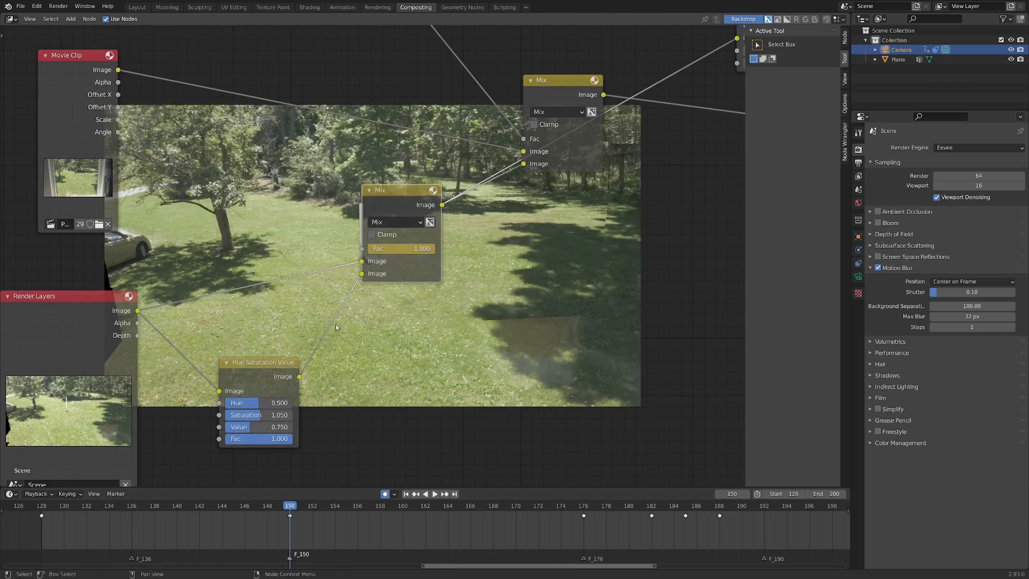
{"action": "middle_click_drag", "start_coordinate": [336, 324], "coordinate": [394, 348]}
{"action": "key", "text": "space"}
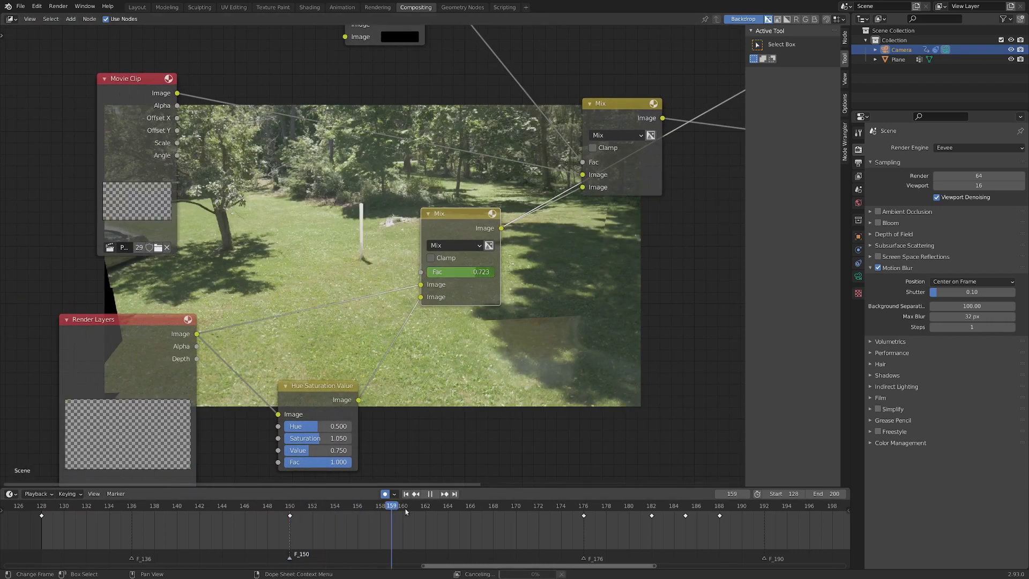
{"action": "left_click", "coordinate": [581, 512]}
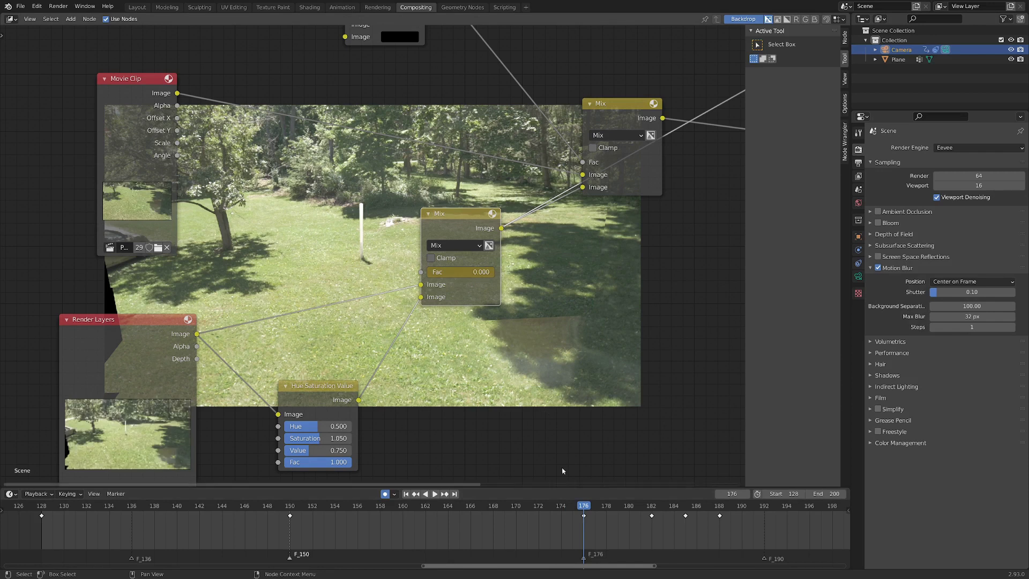
{"action": "middle_click_drag", "start_coordinate": [642, 547], "coordinate": [490, 549]}
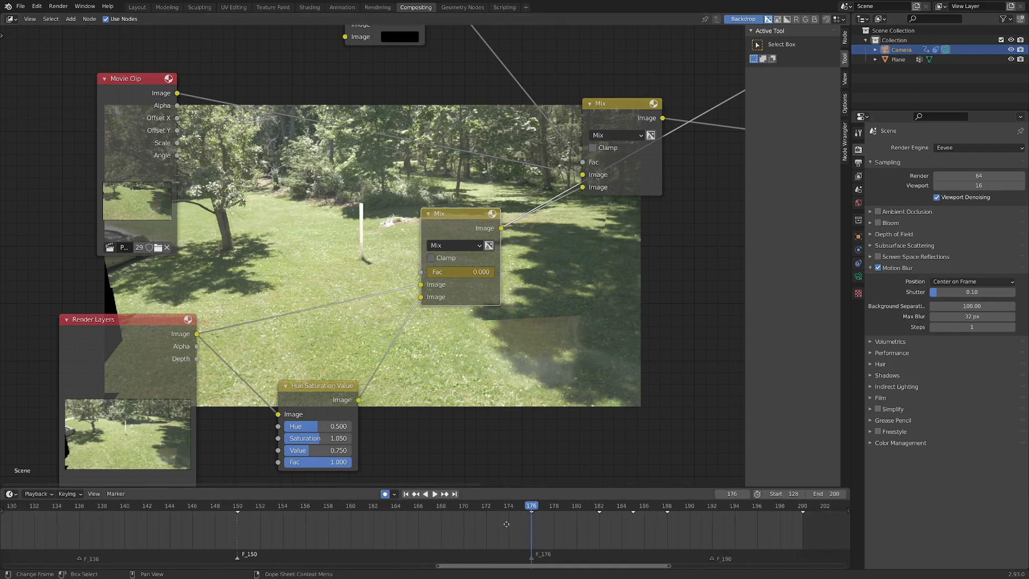
{"action": "key", "text": "space"}
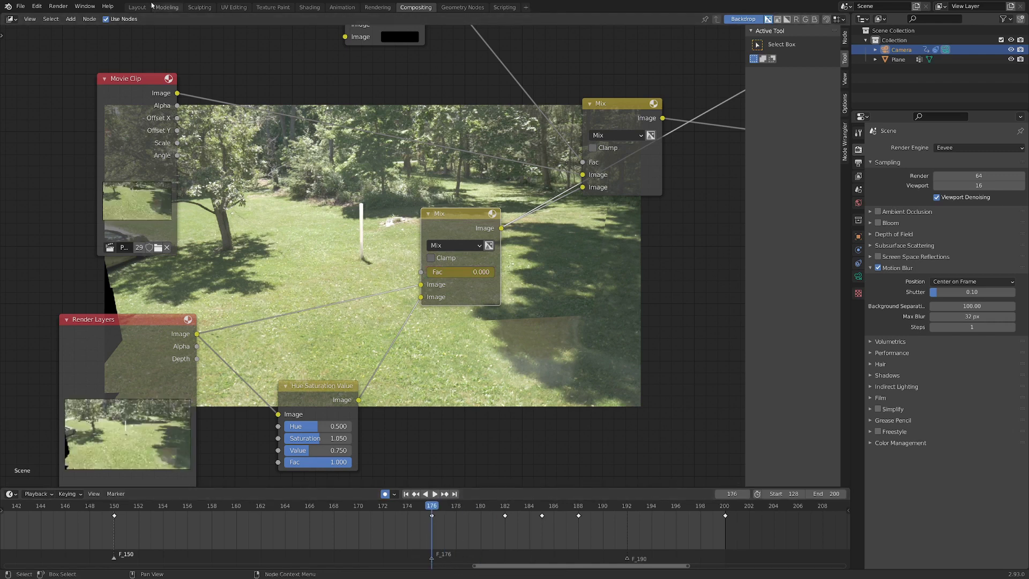
In the Layout workspace, play the camera-tracked shot from about frame 174 to 200.
{"action": "left_click", "coordinate": [135, 8]}
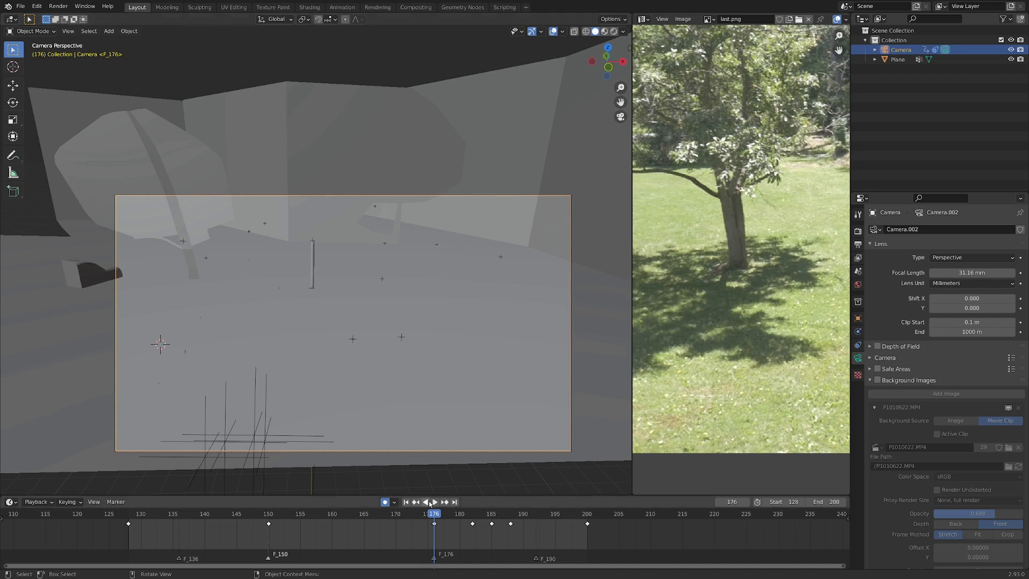
{"action": "key", "text": "space"}
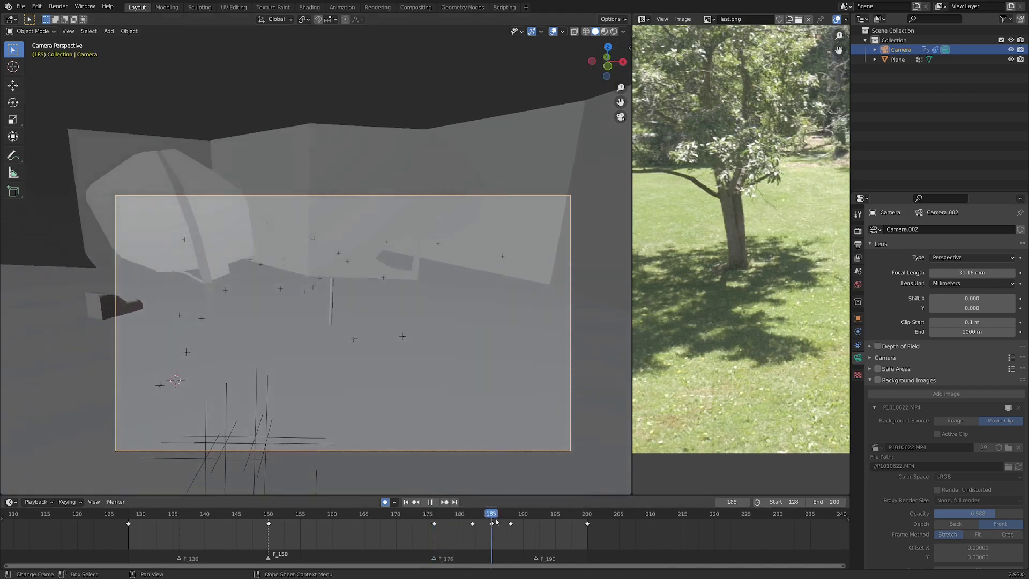
{"action": "left_click_drag", "start_coordinate": [554, 522], "coordinate": [432, 524]}
{"action": "key", "text": "space"}
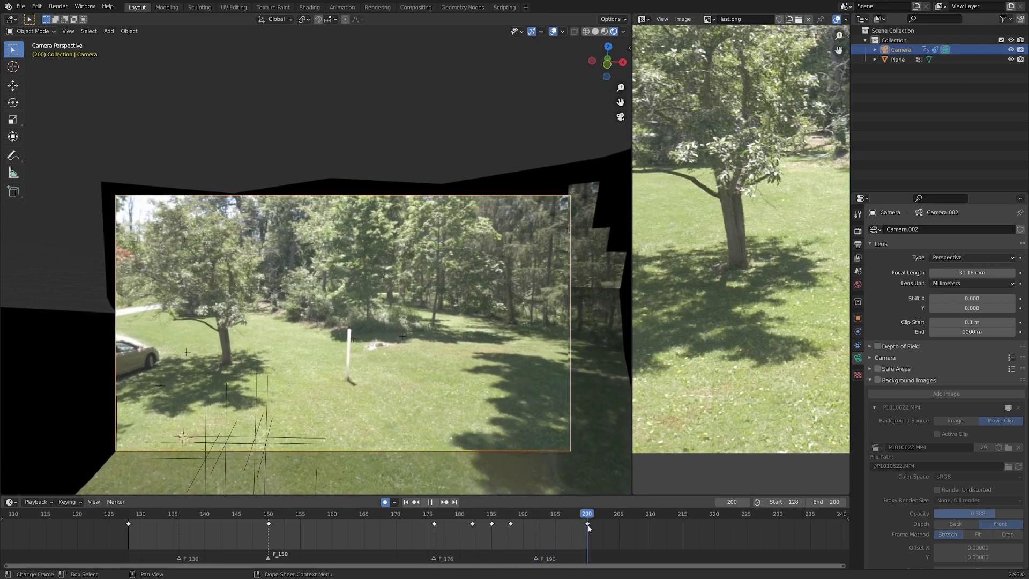
{"action": "key", "text": "space"}
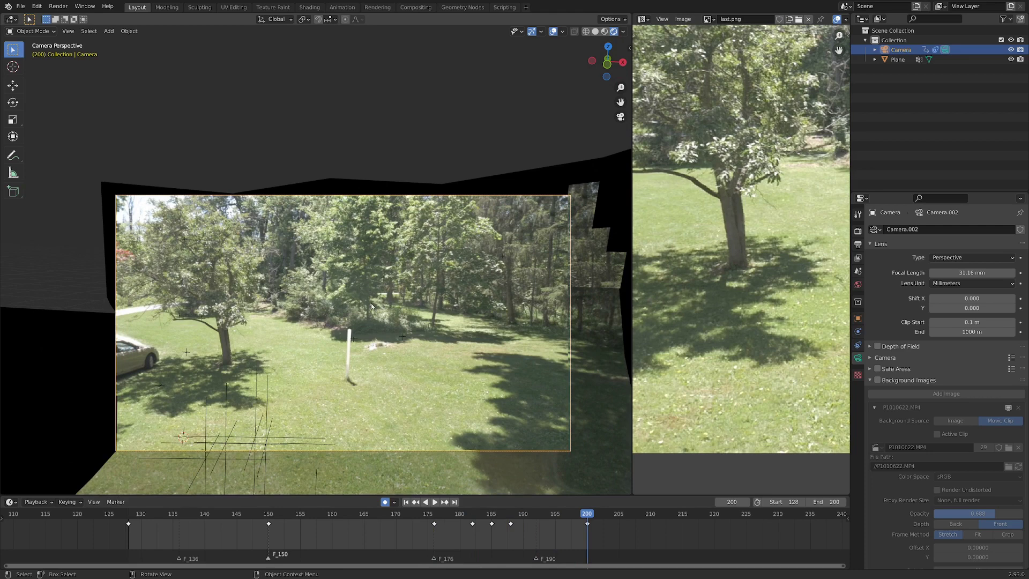
Play the shot in a maximised viewport, restore the layout, and open Video Editing.
{"action": "key", "text": "ctrl+alt+space"}
{"action": "key", "text": "space"}
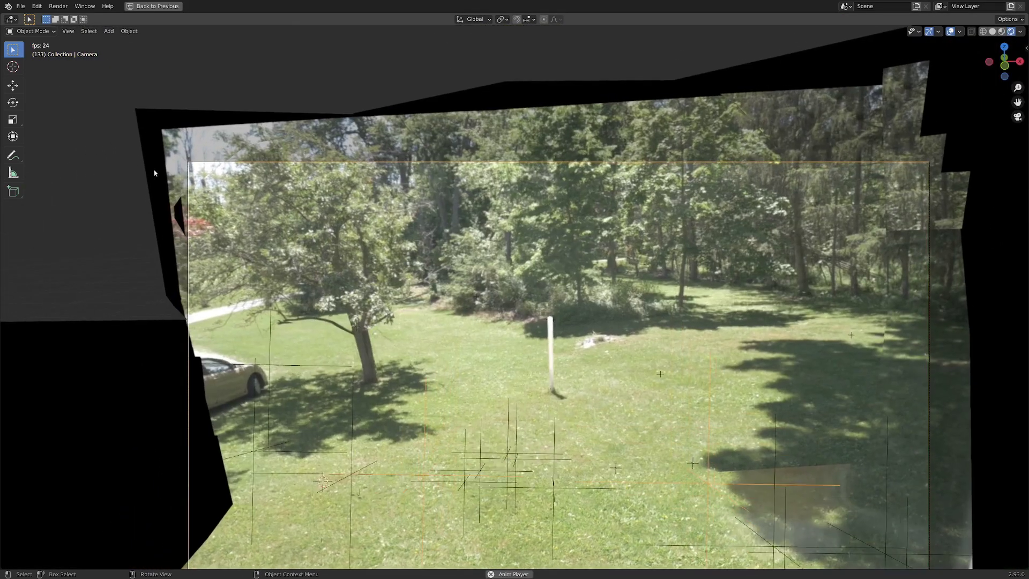
{"action": "key", "text": "space"}
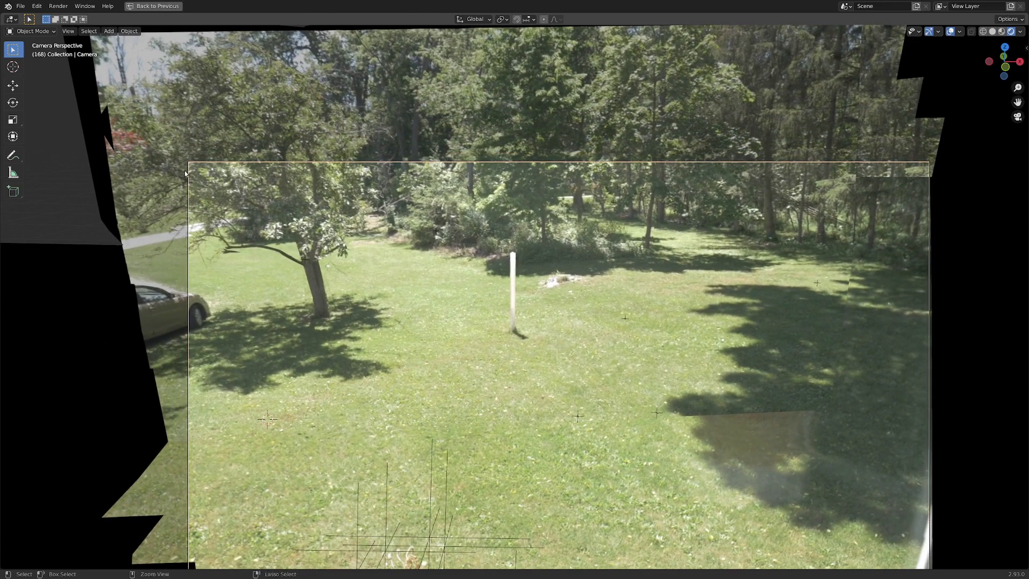
{"action": "key", "text": "ctrl+space"}
{"action": "left_click", "coordinate": [58, 7]}
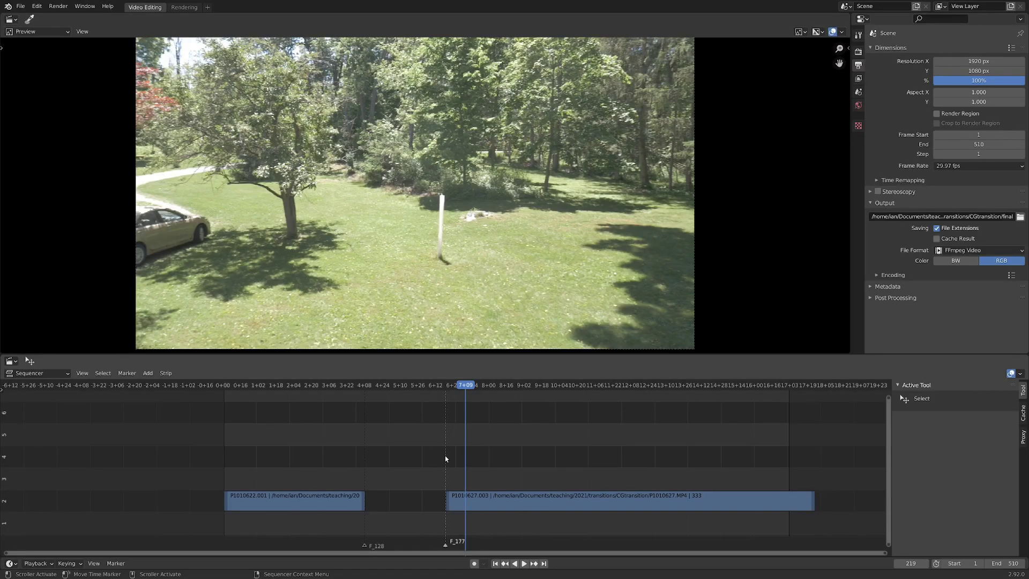
Add all noswitch PNG frames as an image strip and slide it between the lawn clips.
{"action": "middle_click_drag", "start_coordinate": [437, 435], "coordinate": [500, 438]}
{"action": "key", "text": "shift+a"}
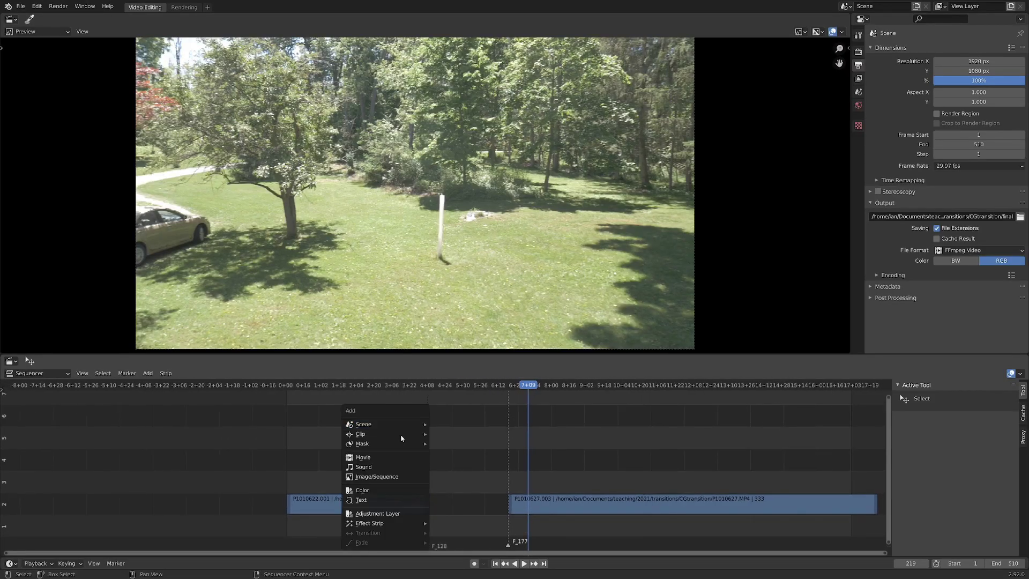
{"action": "left_click", "coordinate": [388, 478]}
{"action": "key", "text": "a"}
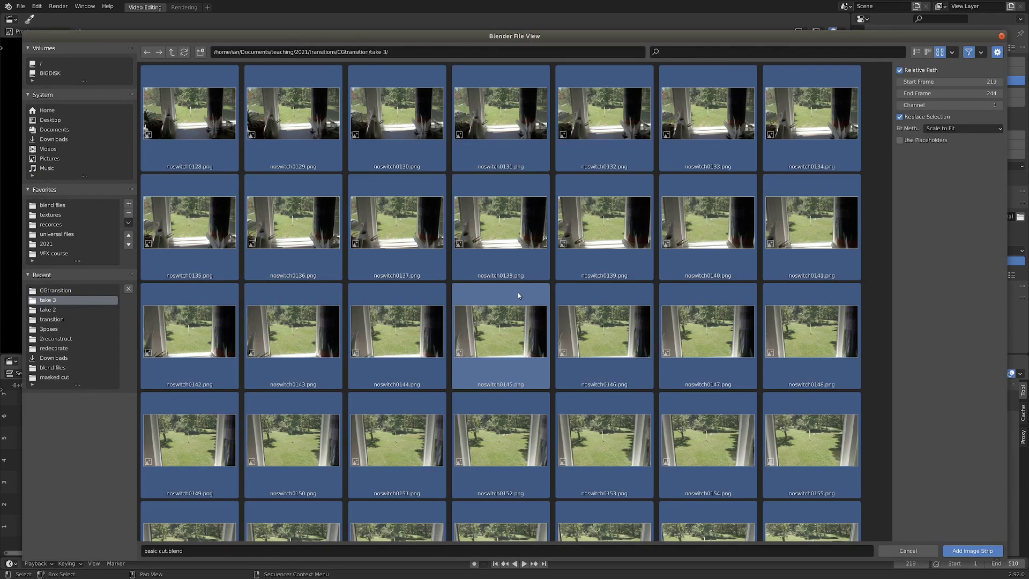
{"action": "key", "text": "Return"}
{"action": "left_click_drag", "start_coordinate": [568, 529], "coordinate": [463, 504]}
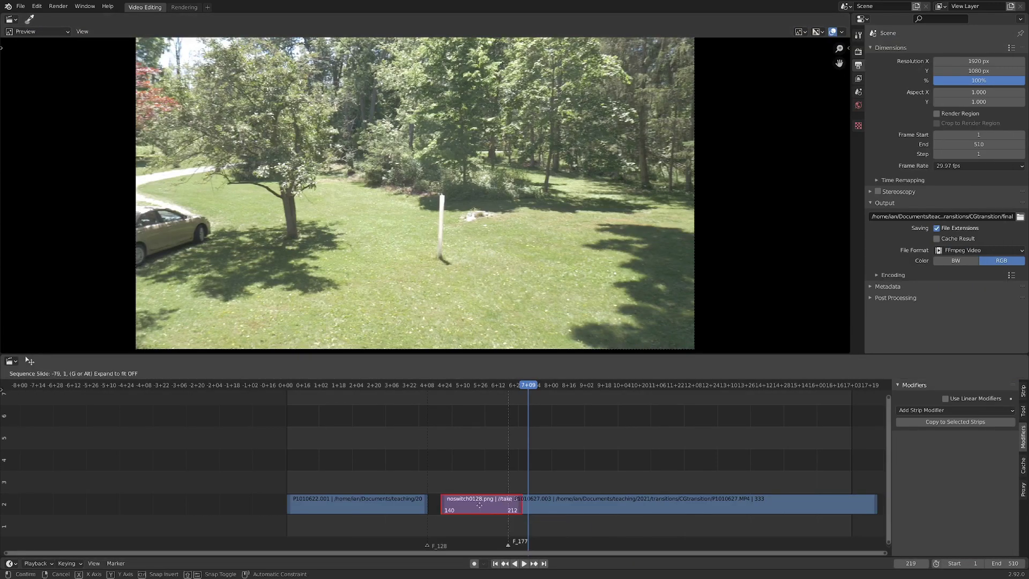